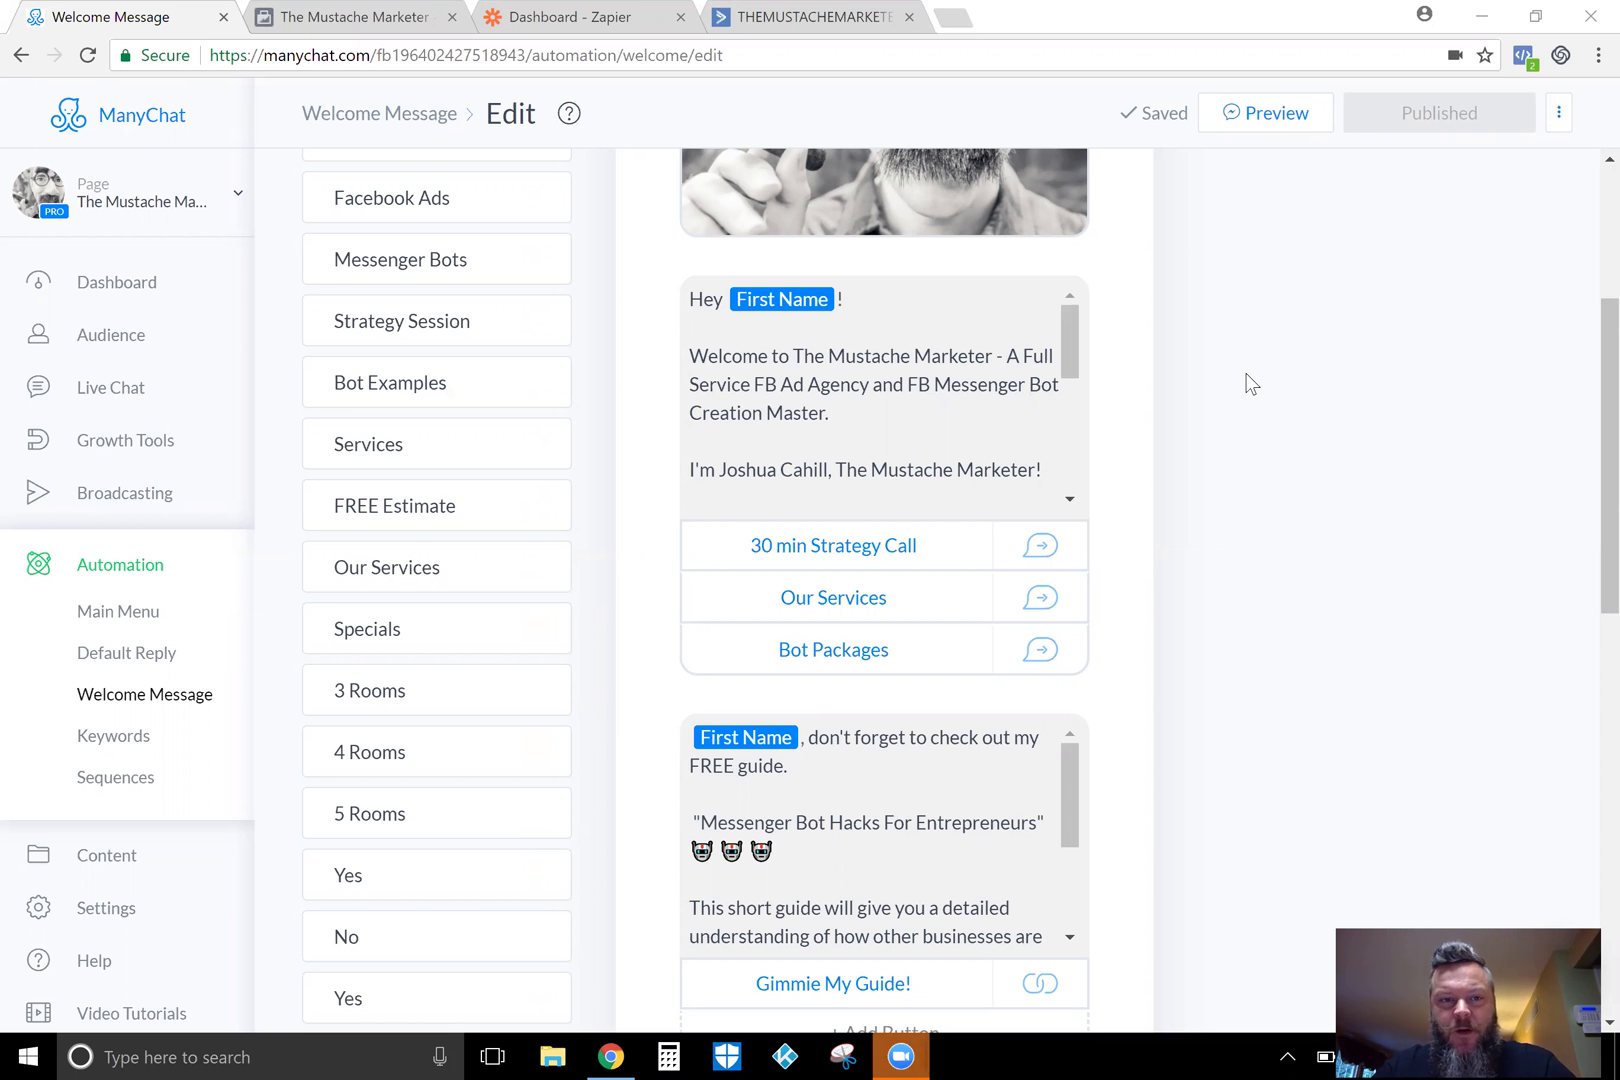
Review the welcome message flow from the greeting and guide offer to the email request, confirmation text and available content blocks.
scroll(1250, 384, up, 1)
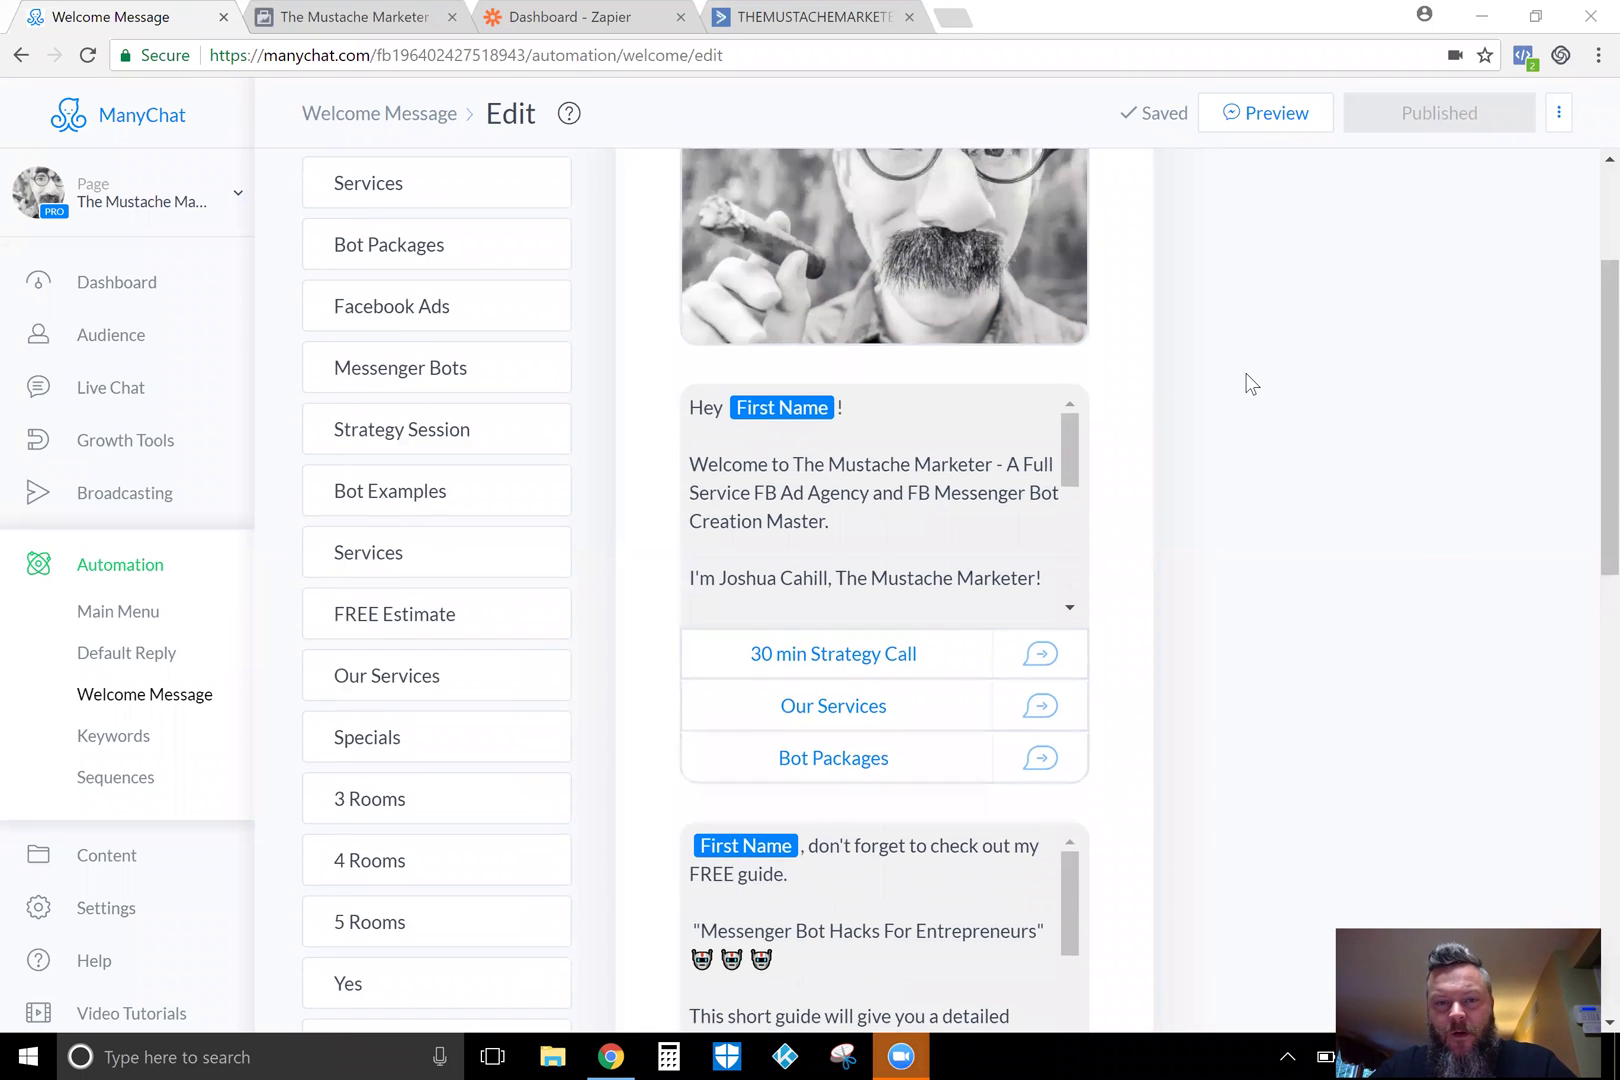
scroll(1250, 384, up, 3)
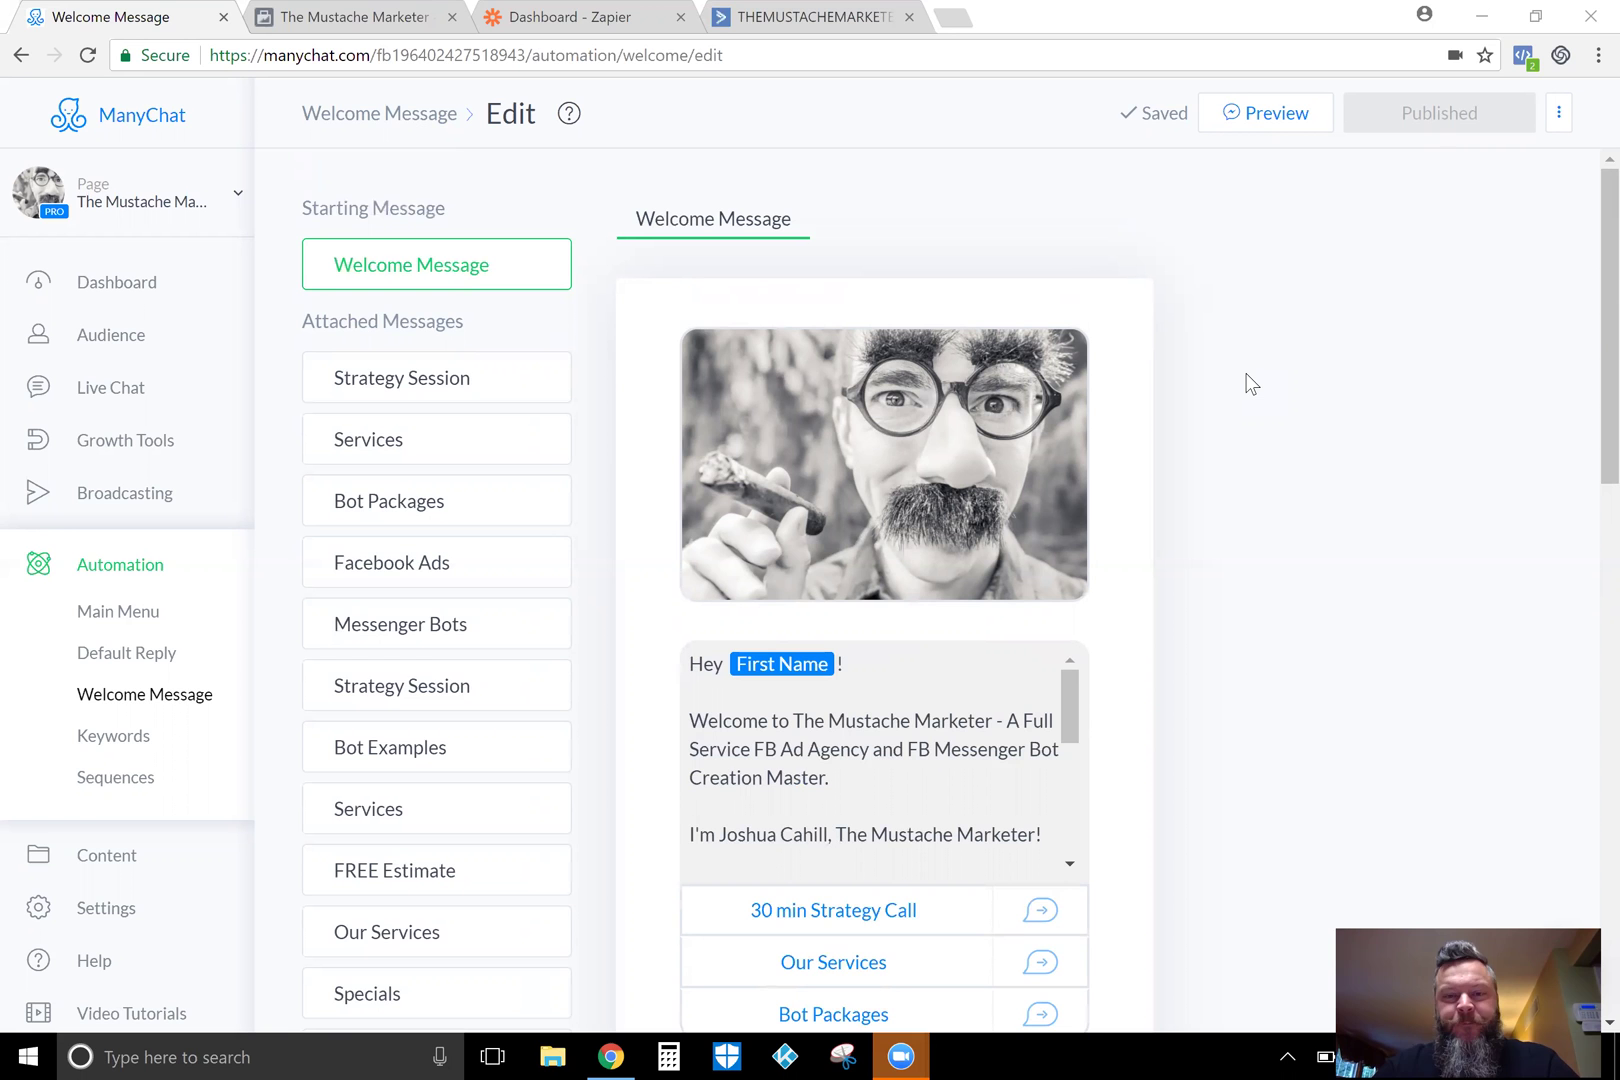
scroll(1261, 476, down, 6)
scroll(1261, 476, down, 2)
scroll(1261, 476, down, 2)
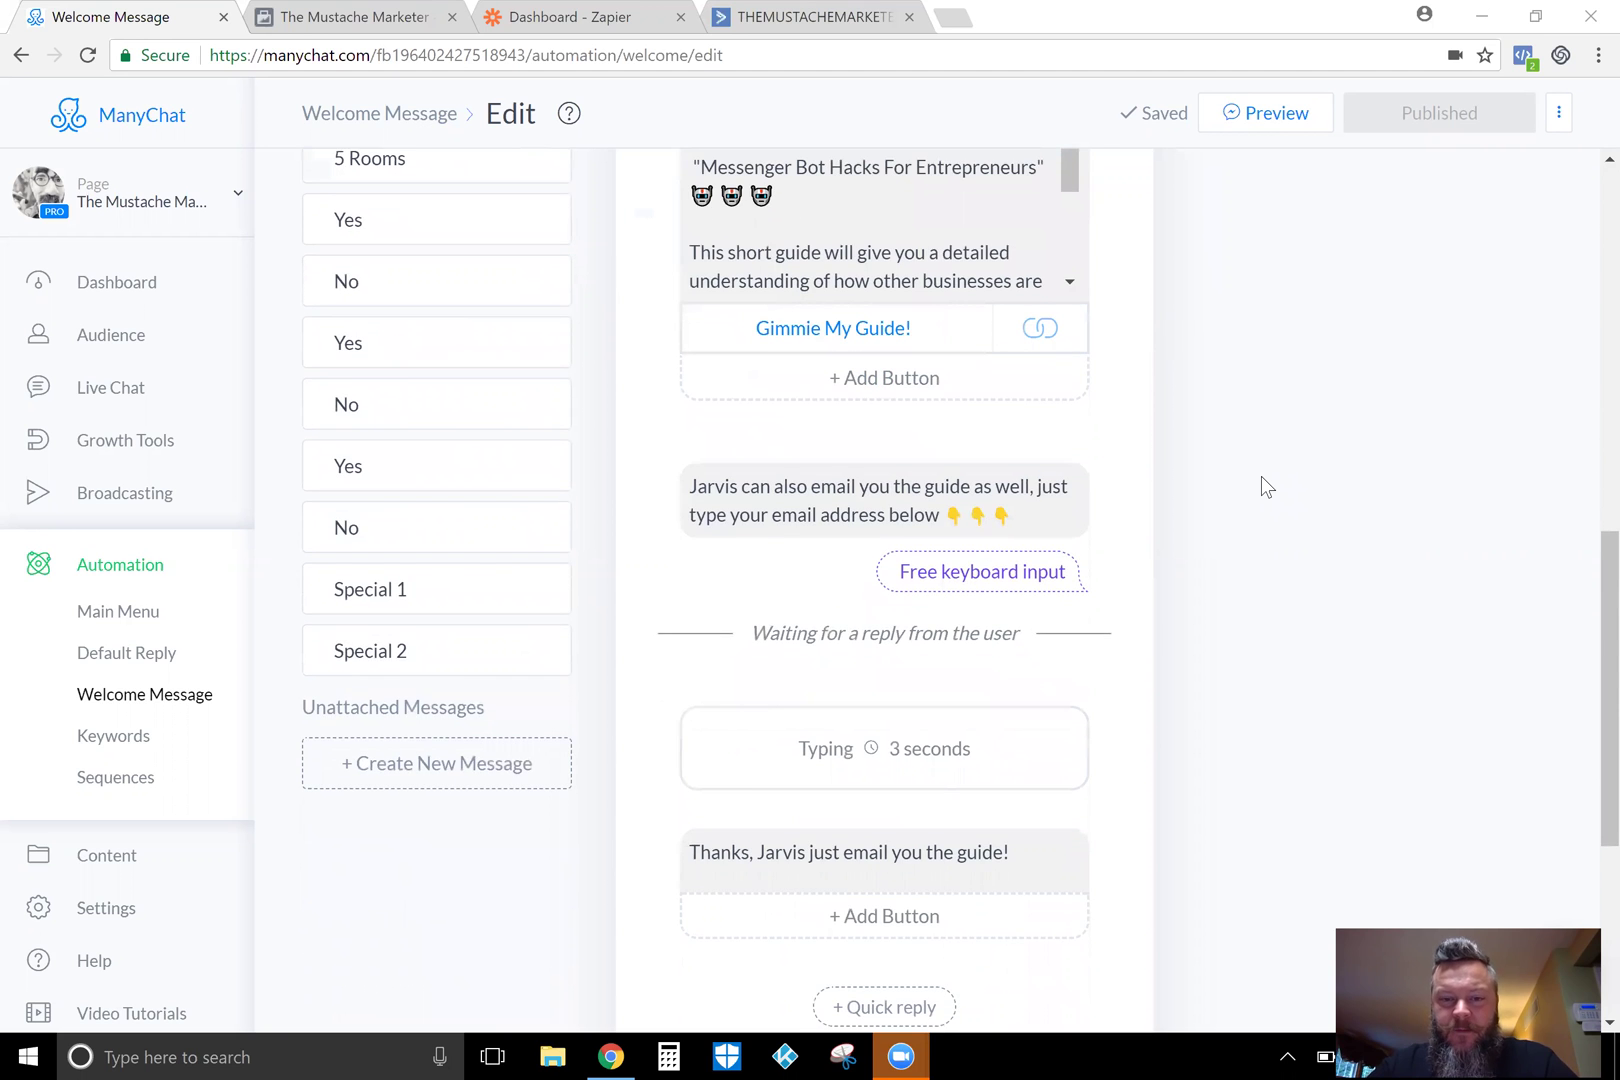
scroll(1261, 476, down, 2)
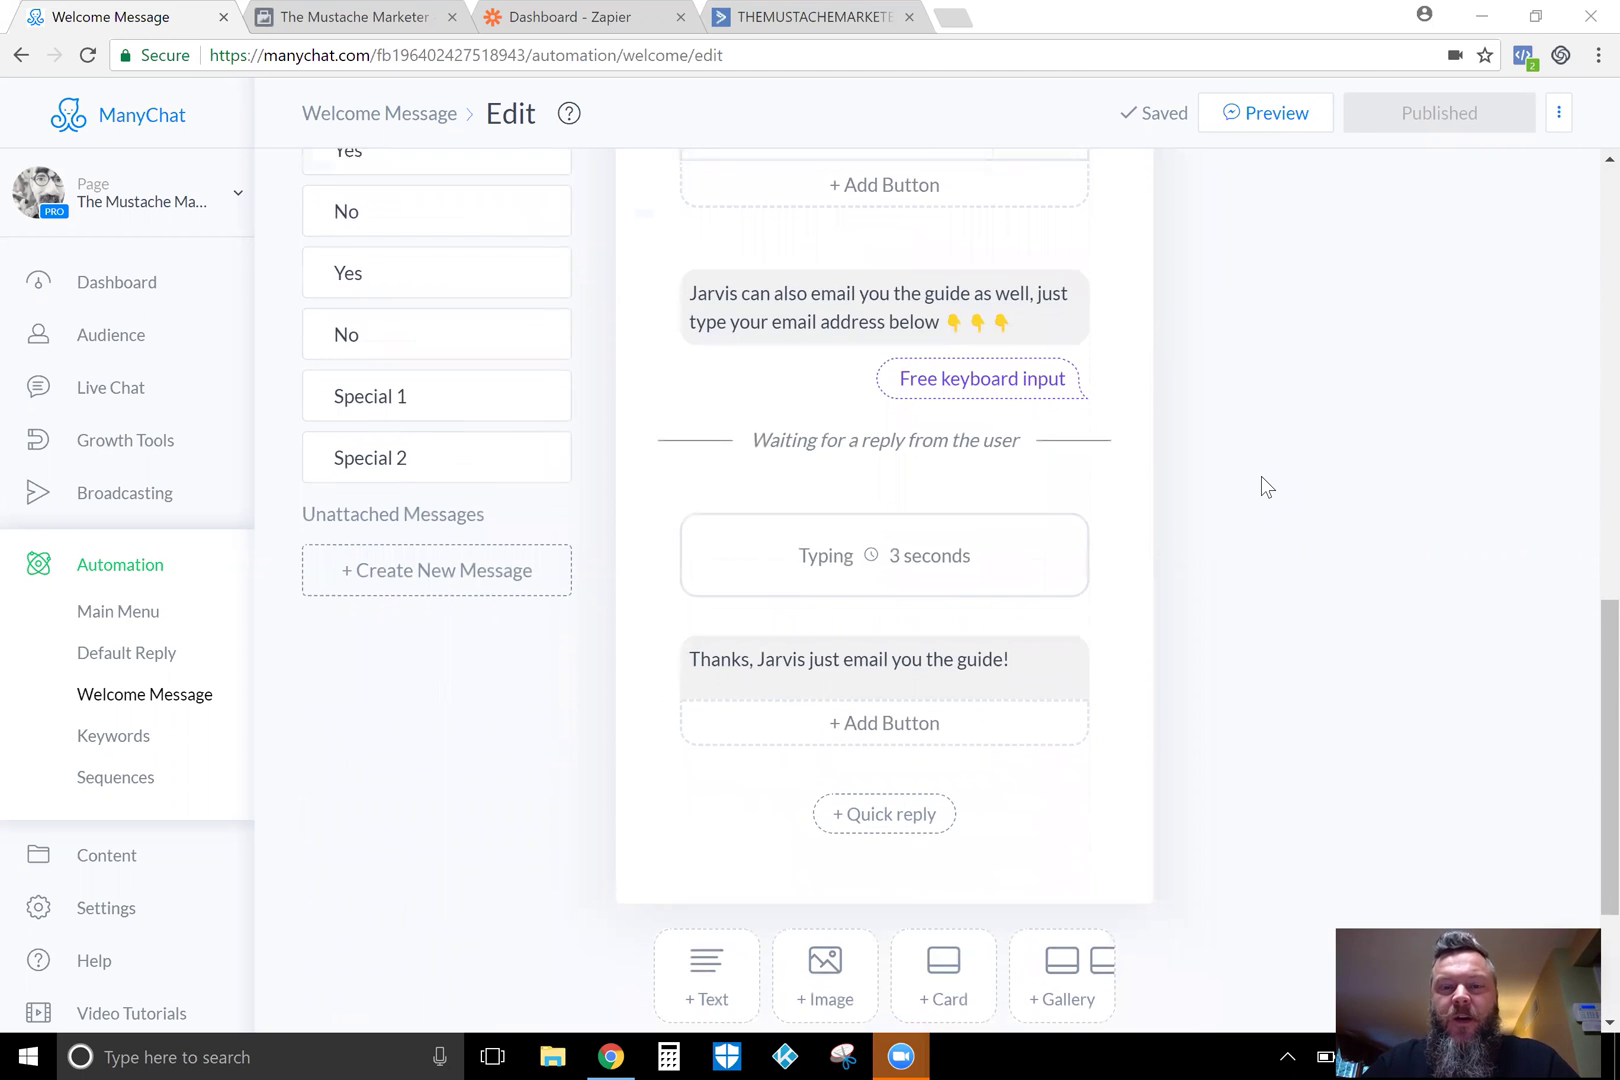
scroll(1261, 476, up, 3)
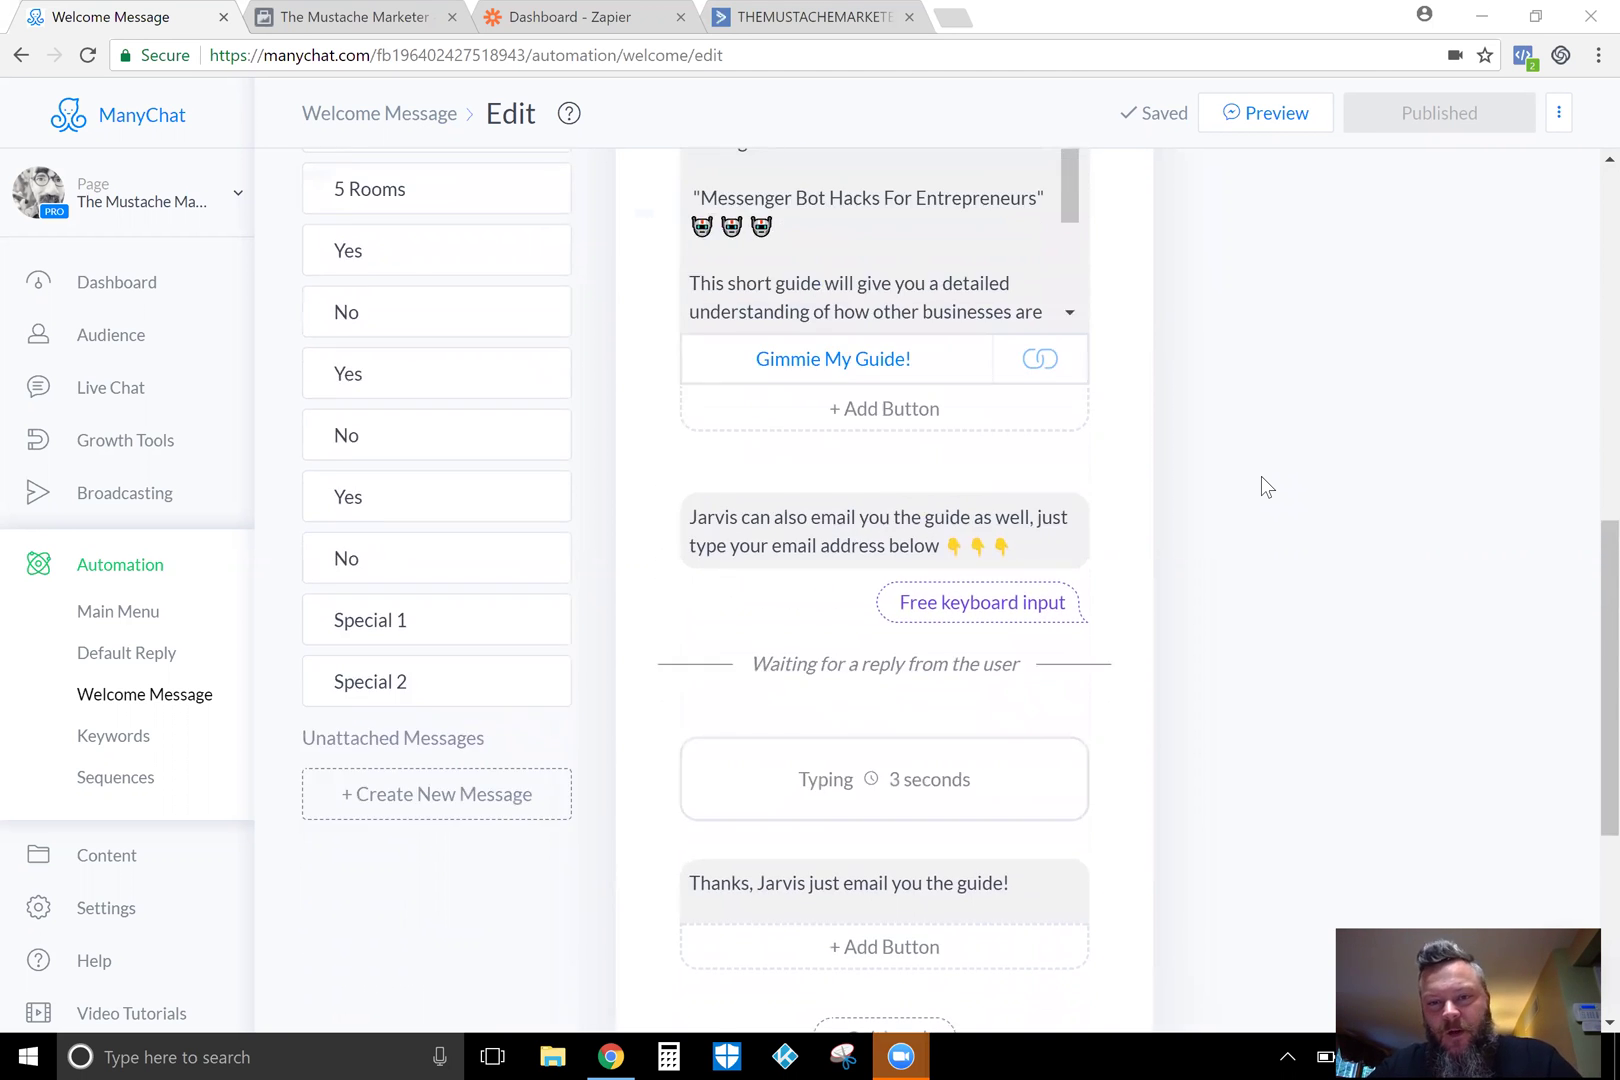
scroll(1261, 487, up, 1)
scroll(1261, 477, down, 6)
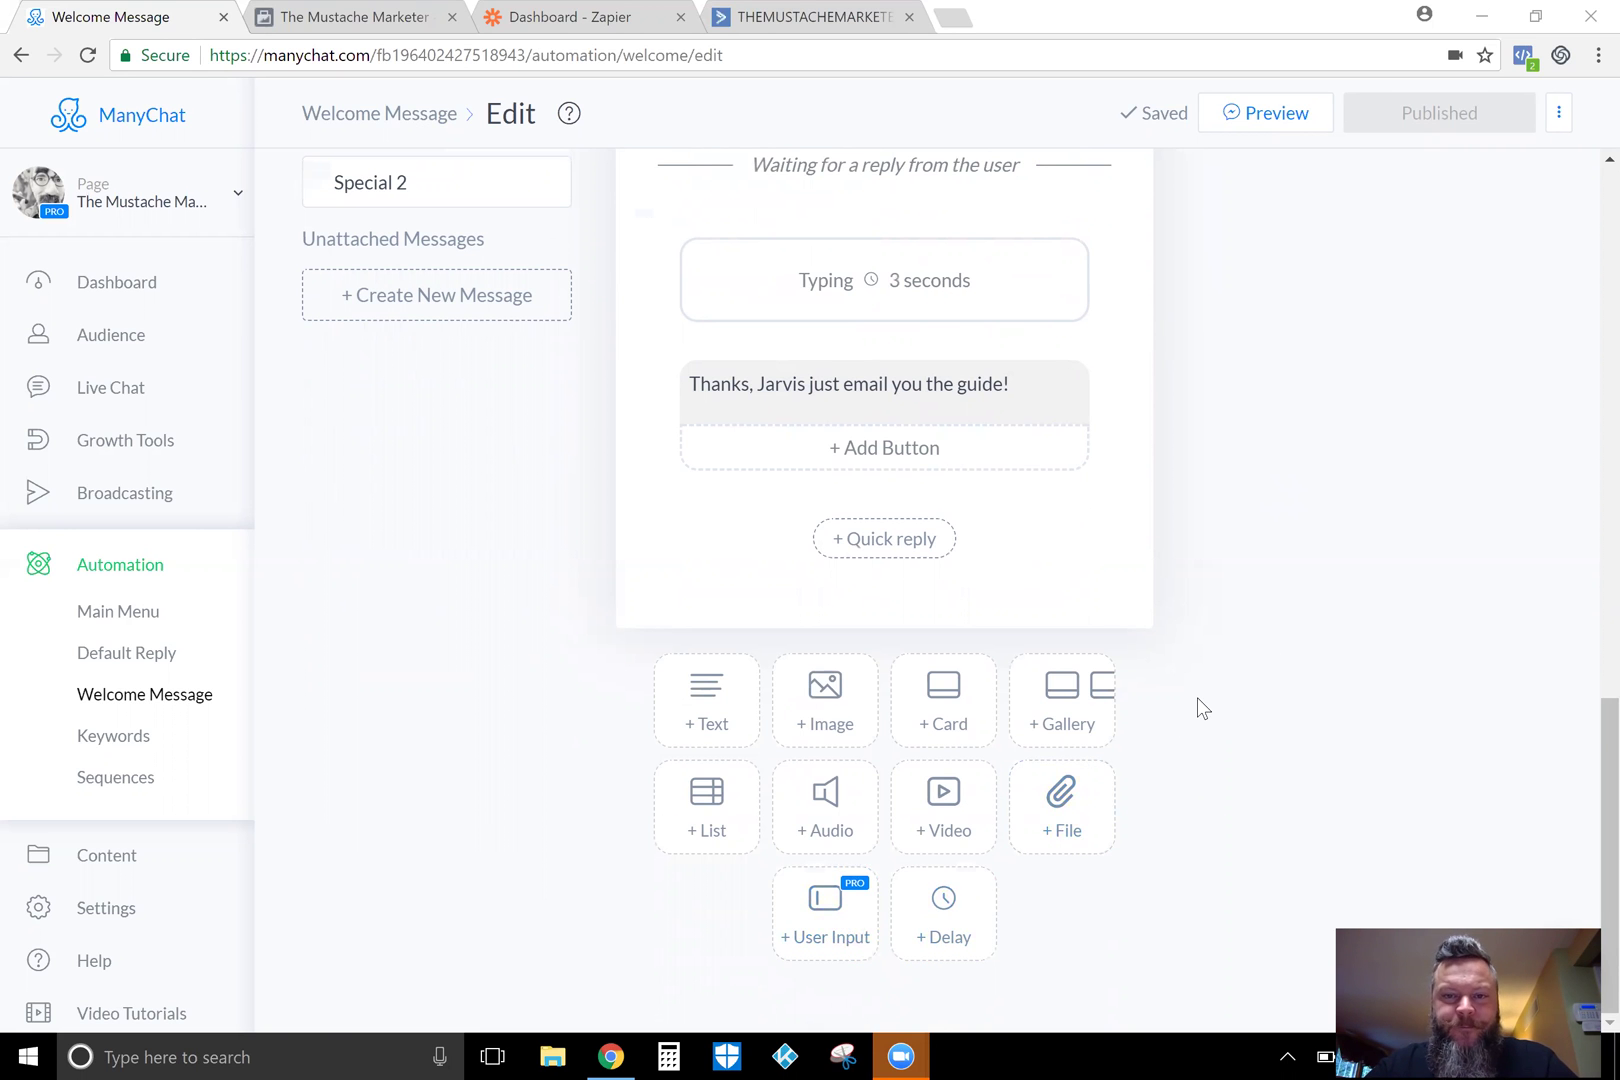
scroll(1197, 698, up, 2)
scroll(1197, 697, up, 3)
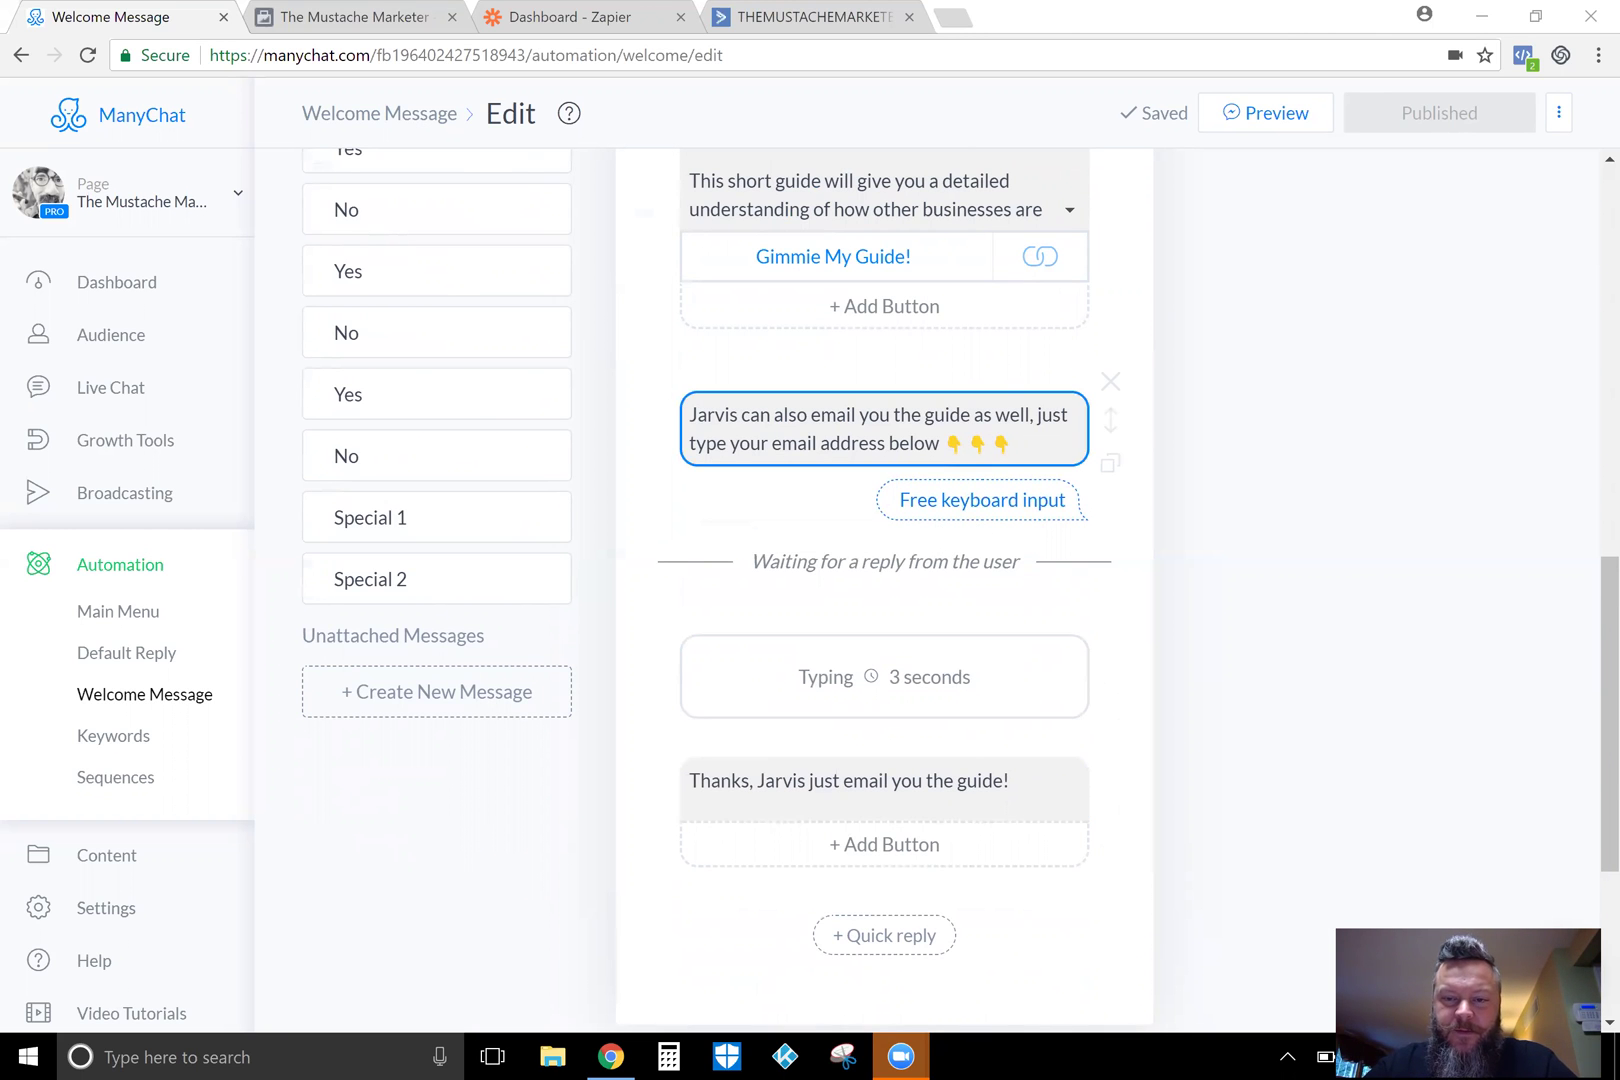
scroll(1193, 618, down, 3)
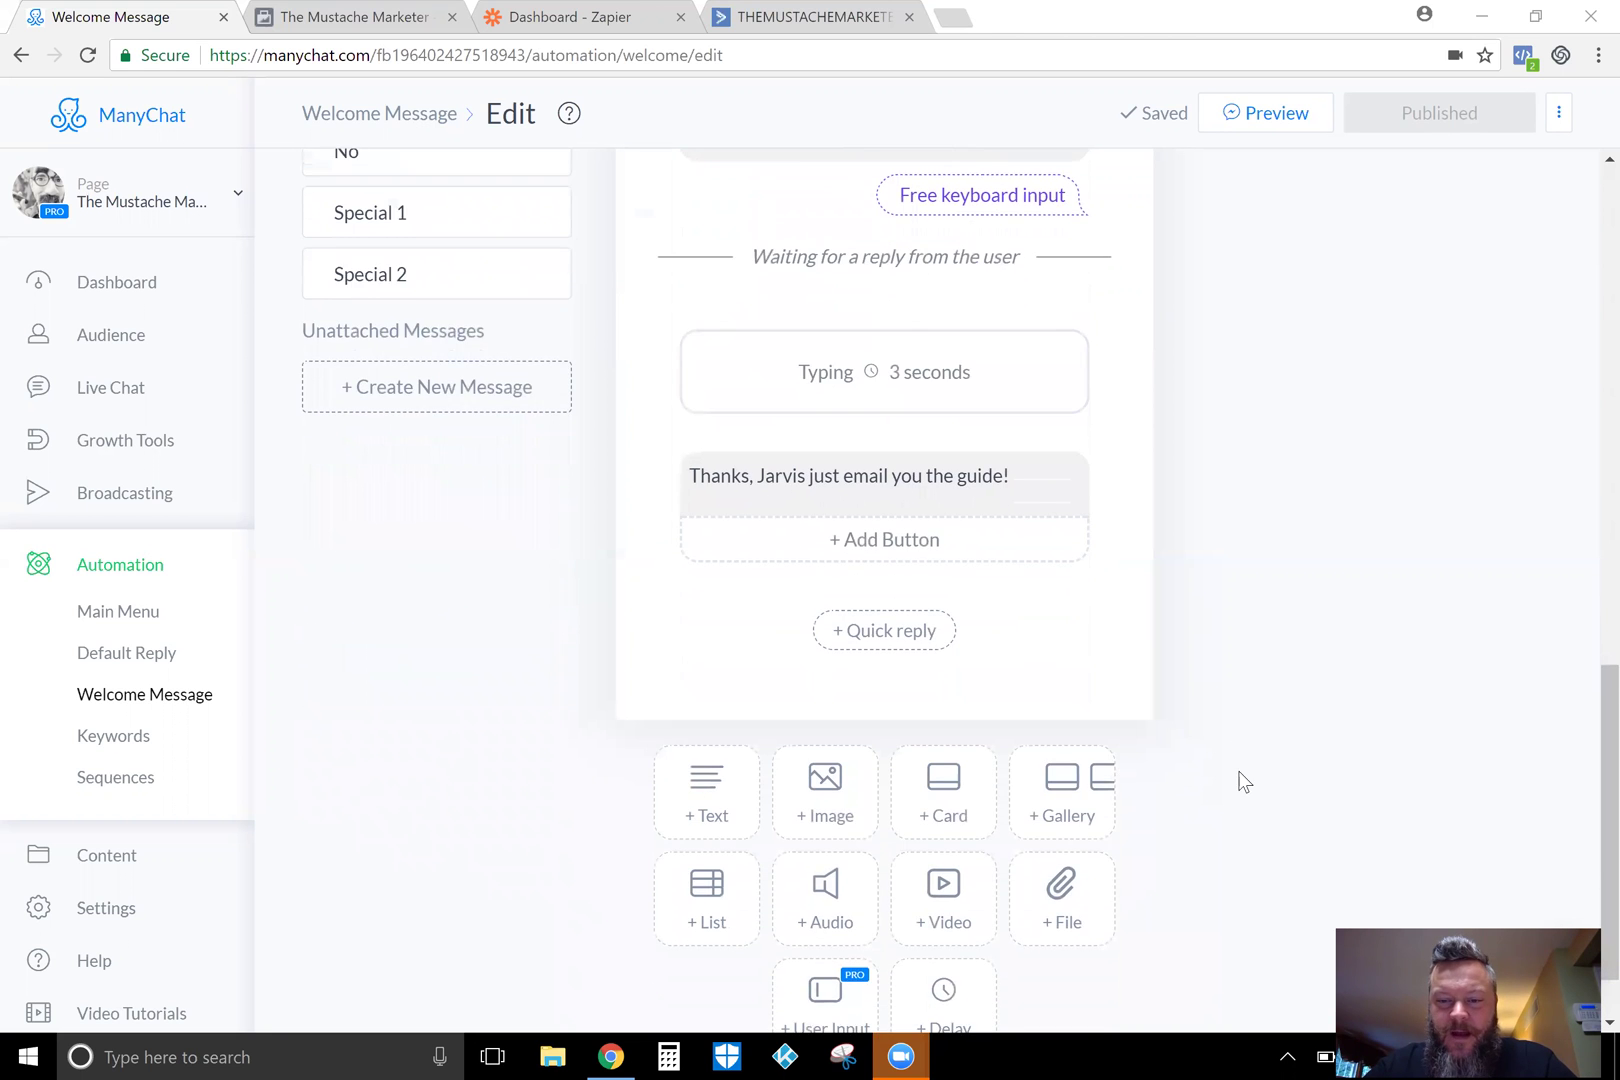
scroll(1243, 782, down, 1)
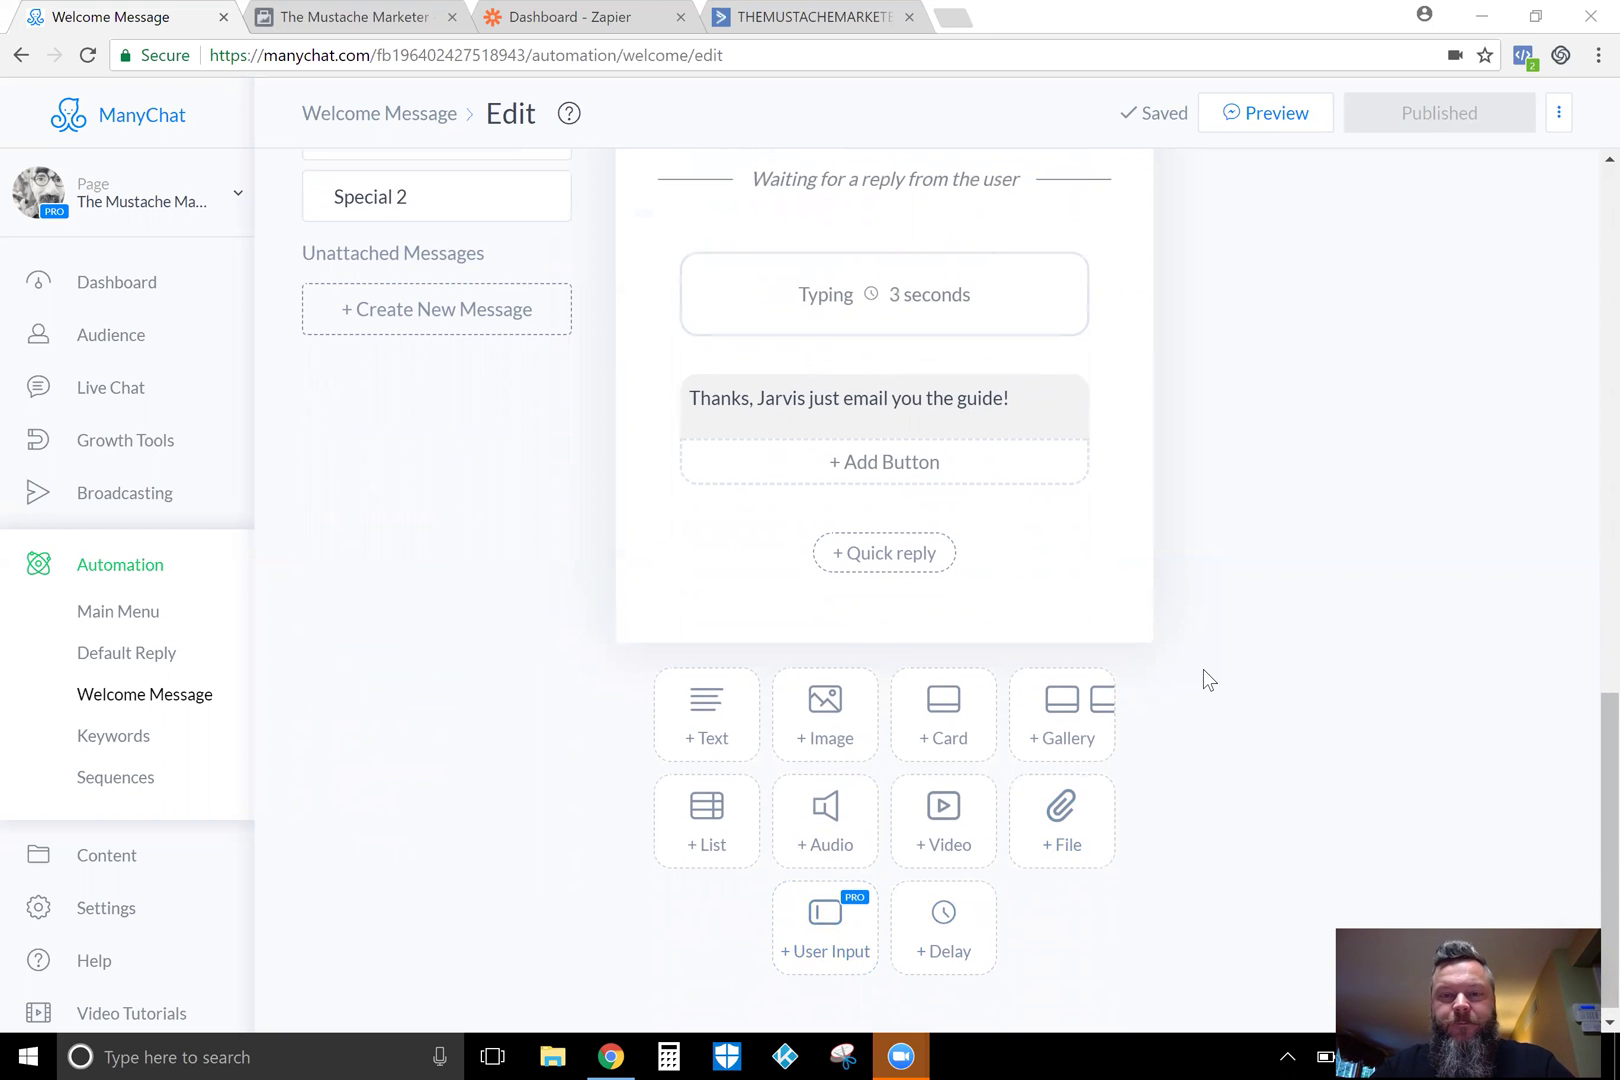
Check the reply type and custom field settings of the user input block that asks for the email address.
scroll(1204, 670, up, 5)
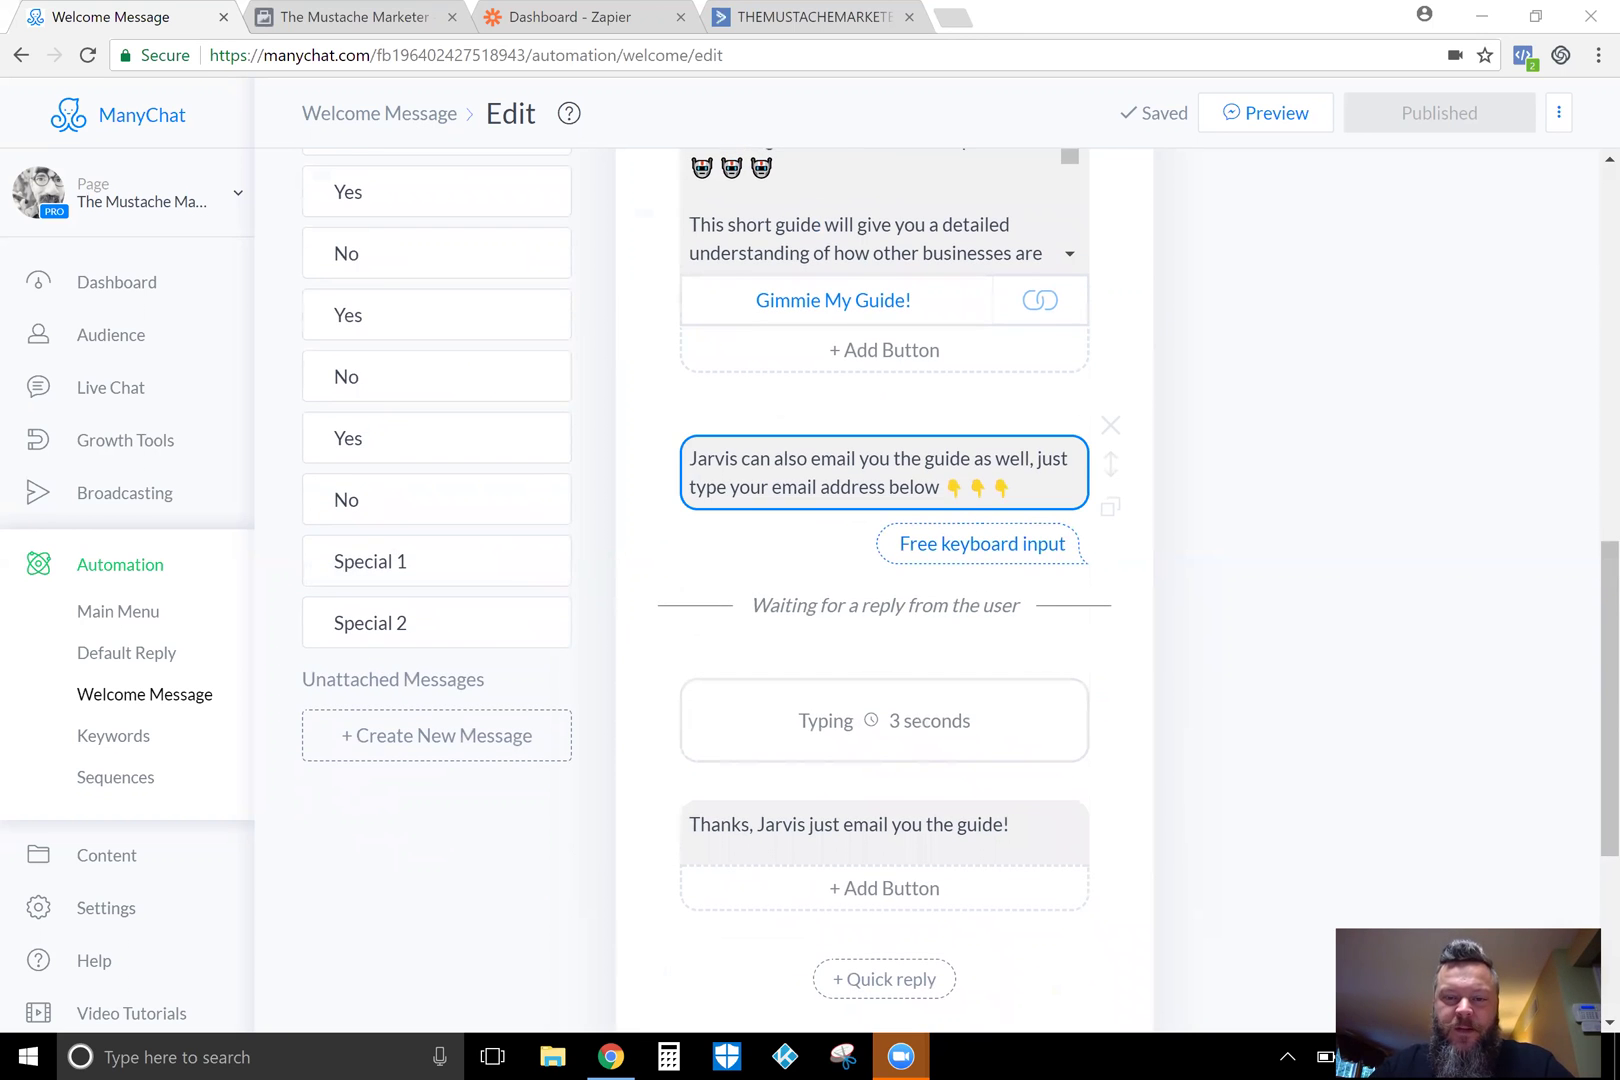
click(884, 472)
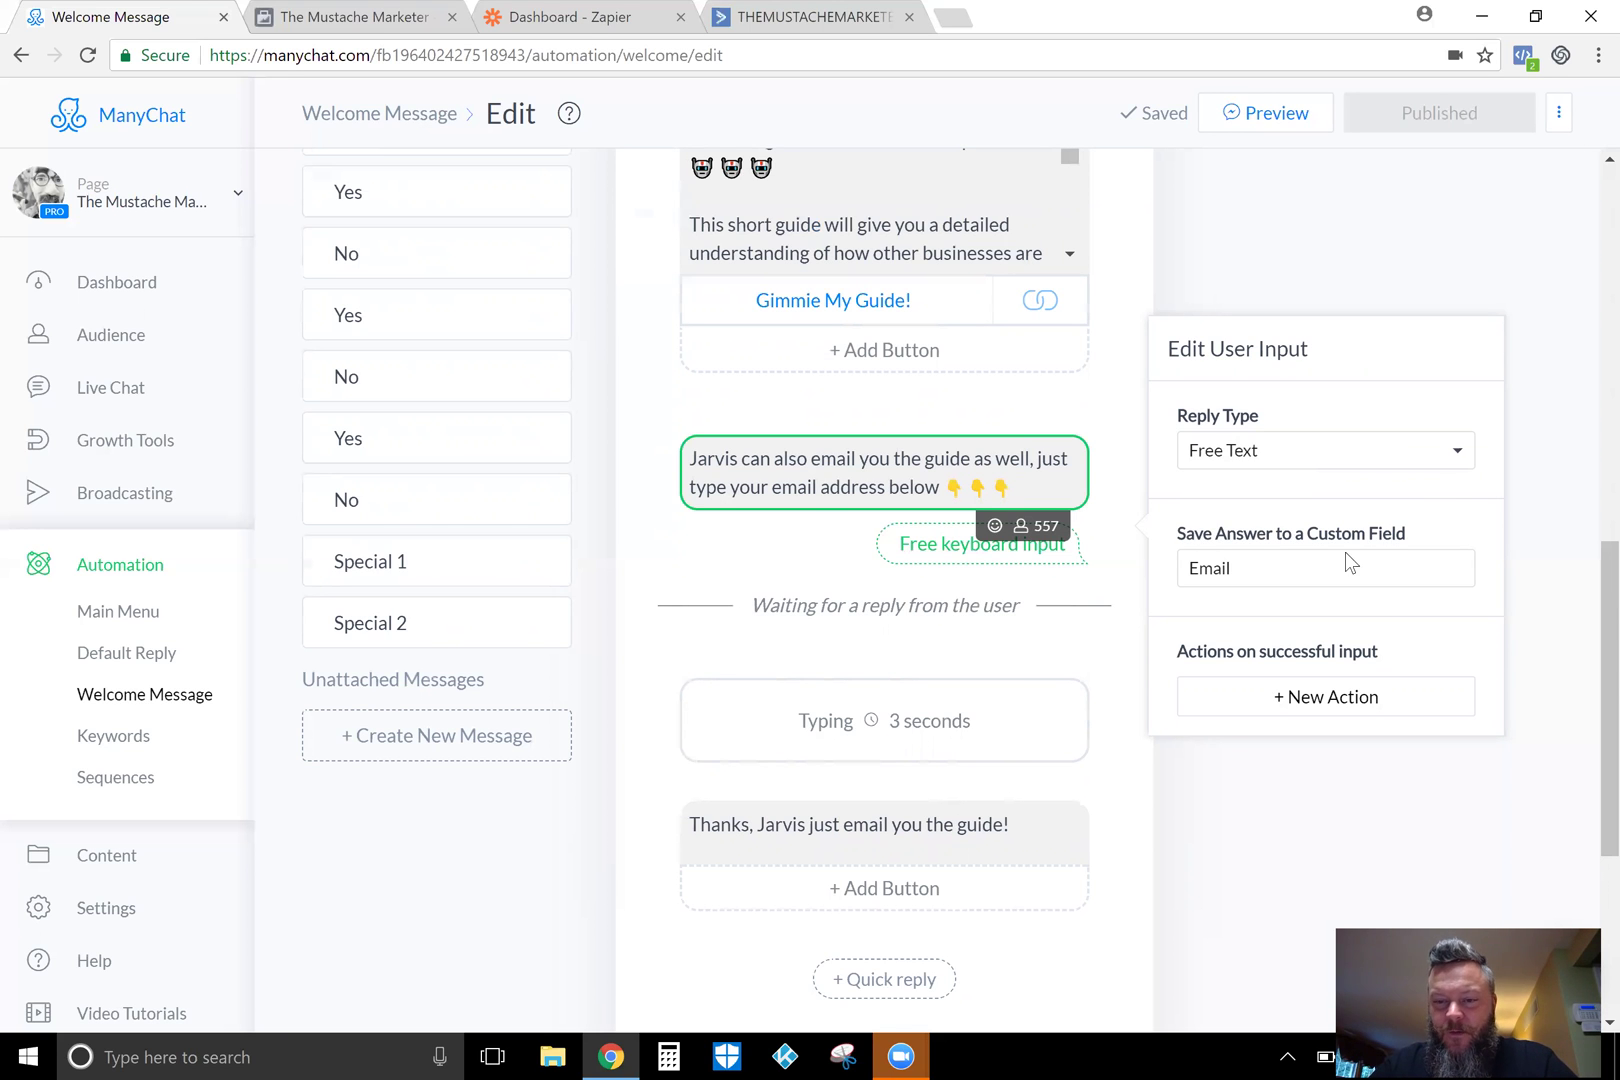
click(1331, 236)
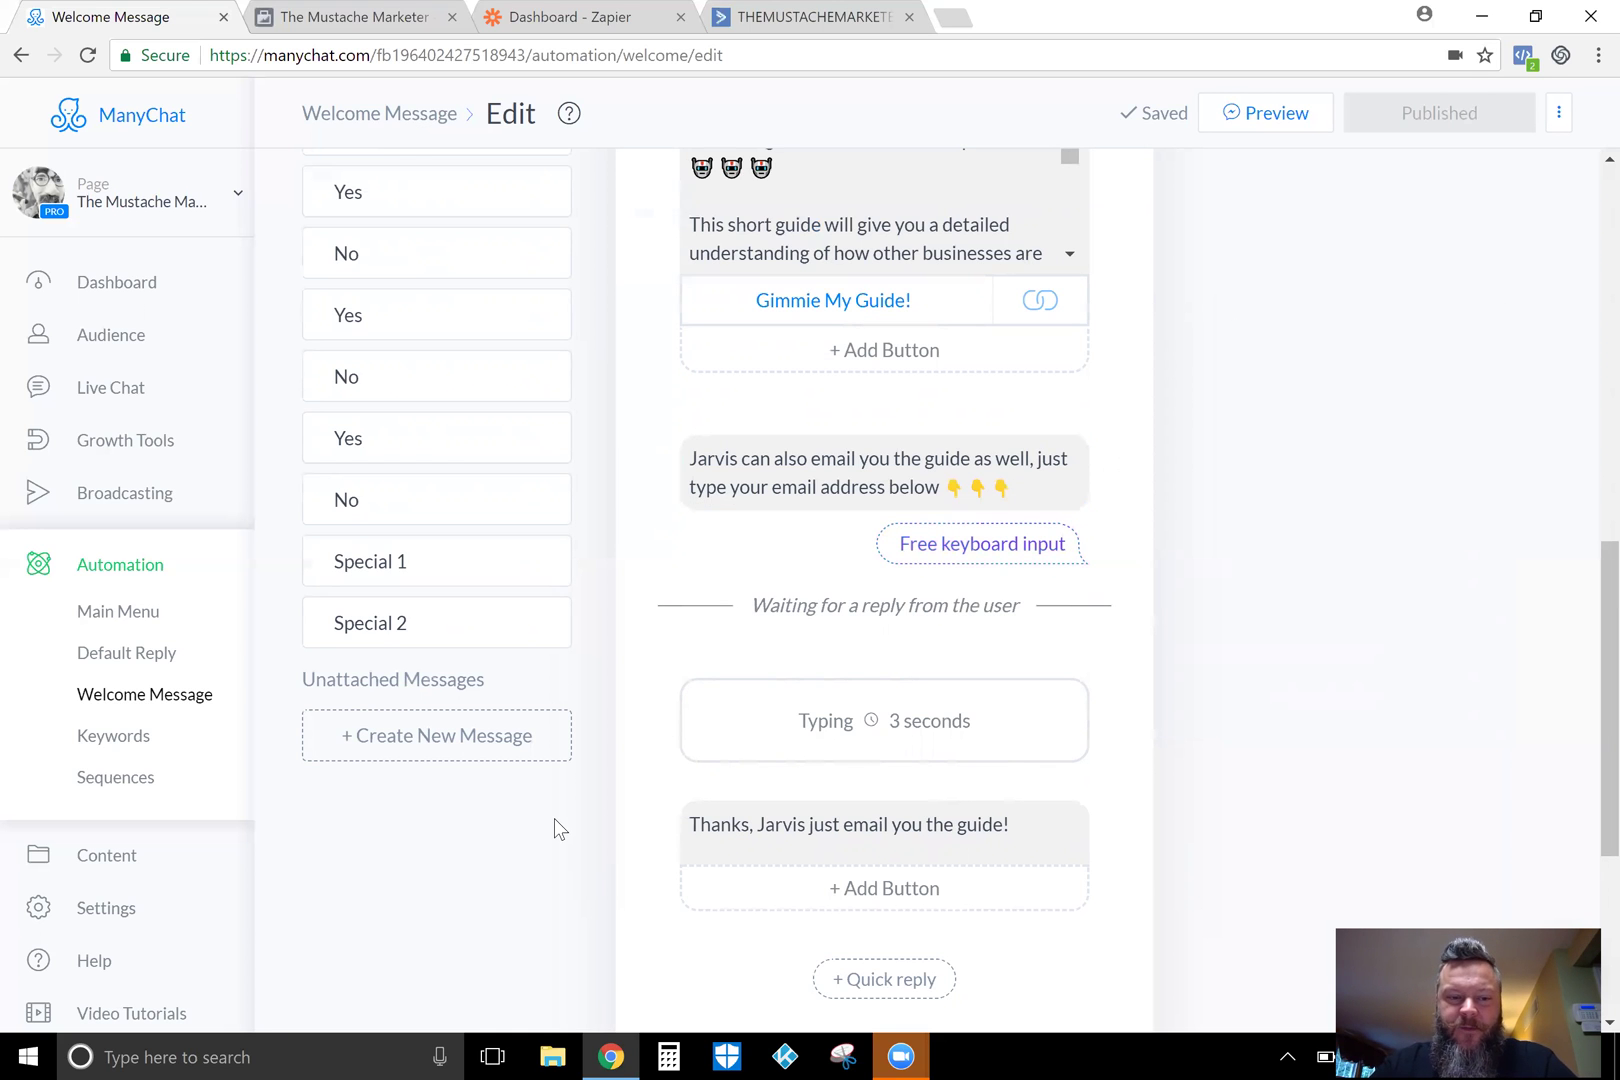
Open the bot's custom fields list in the settings.
scroll(554, 818, down, 1)
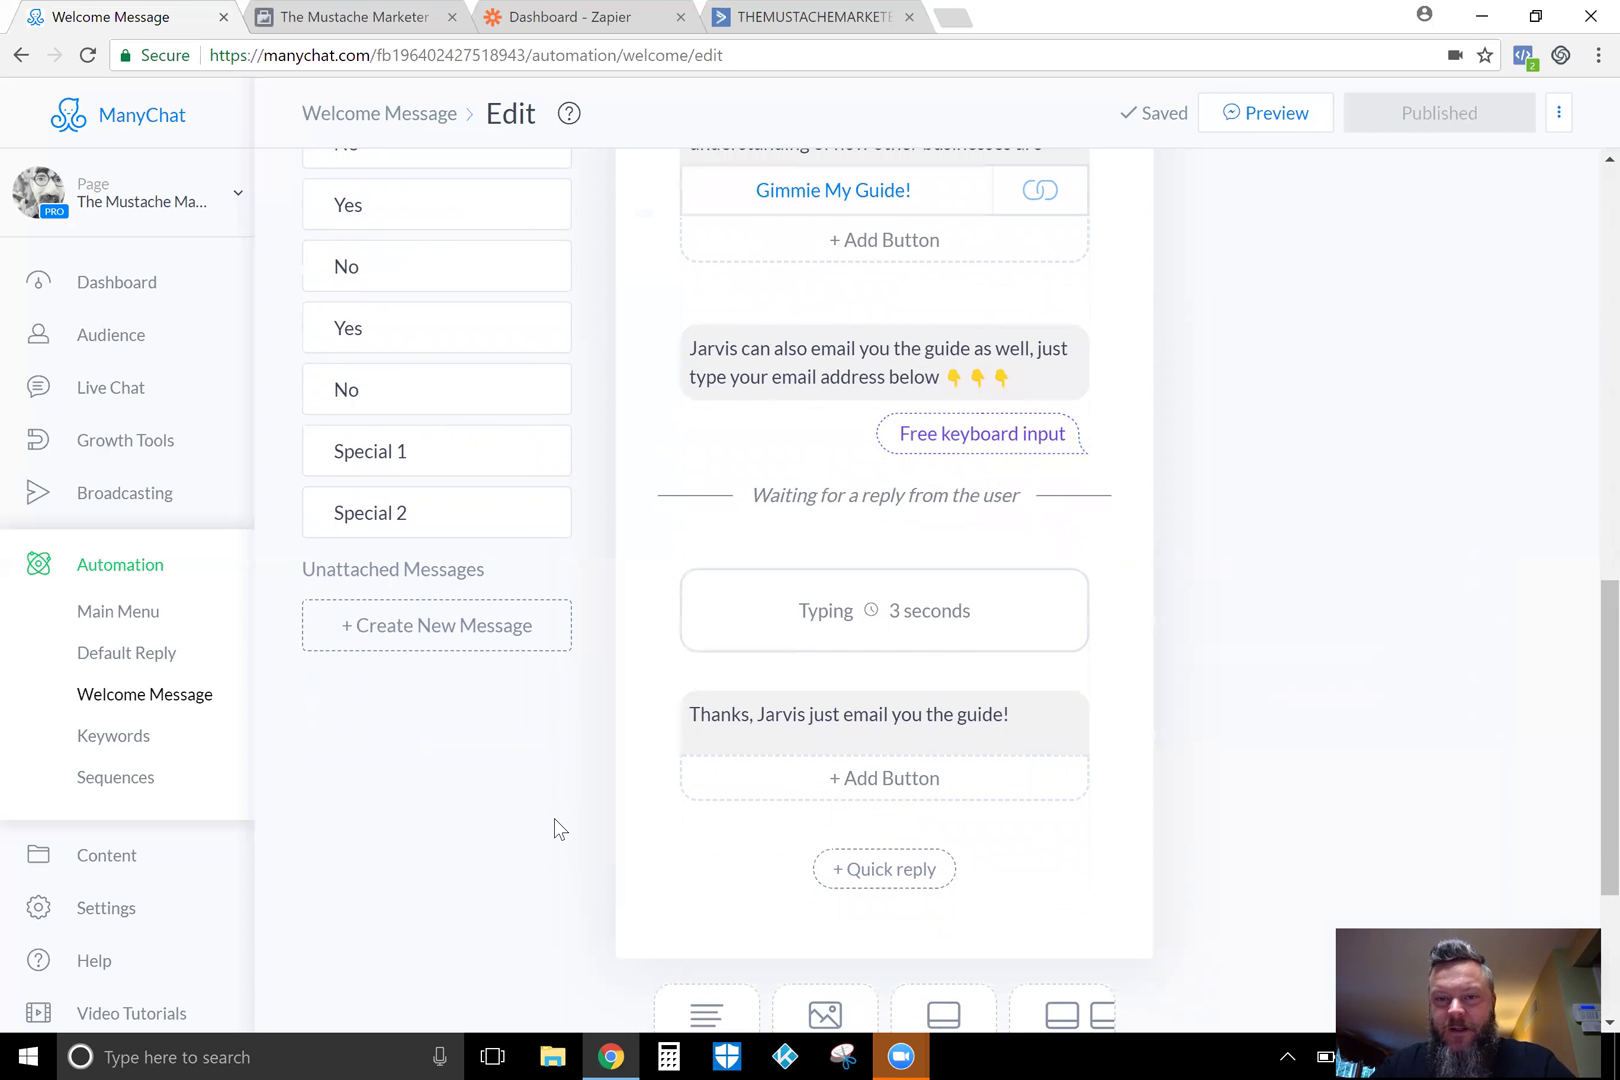
scroll(405, 818, down, 1)
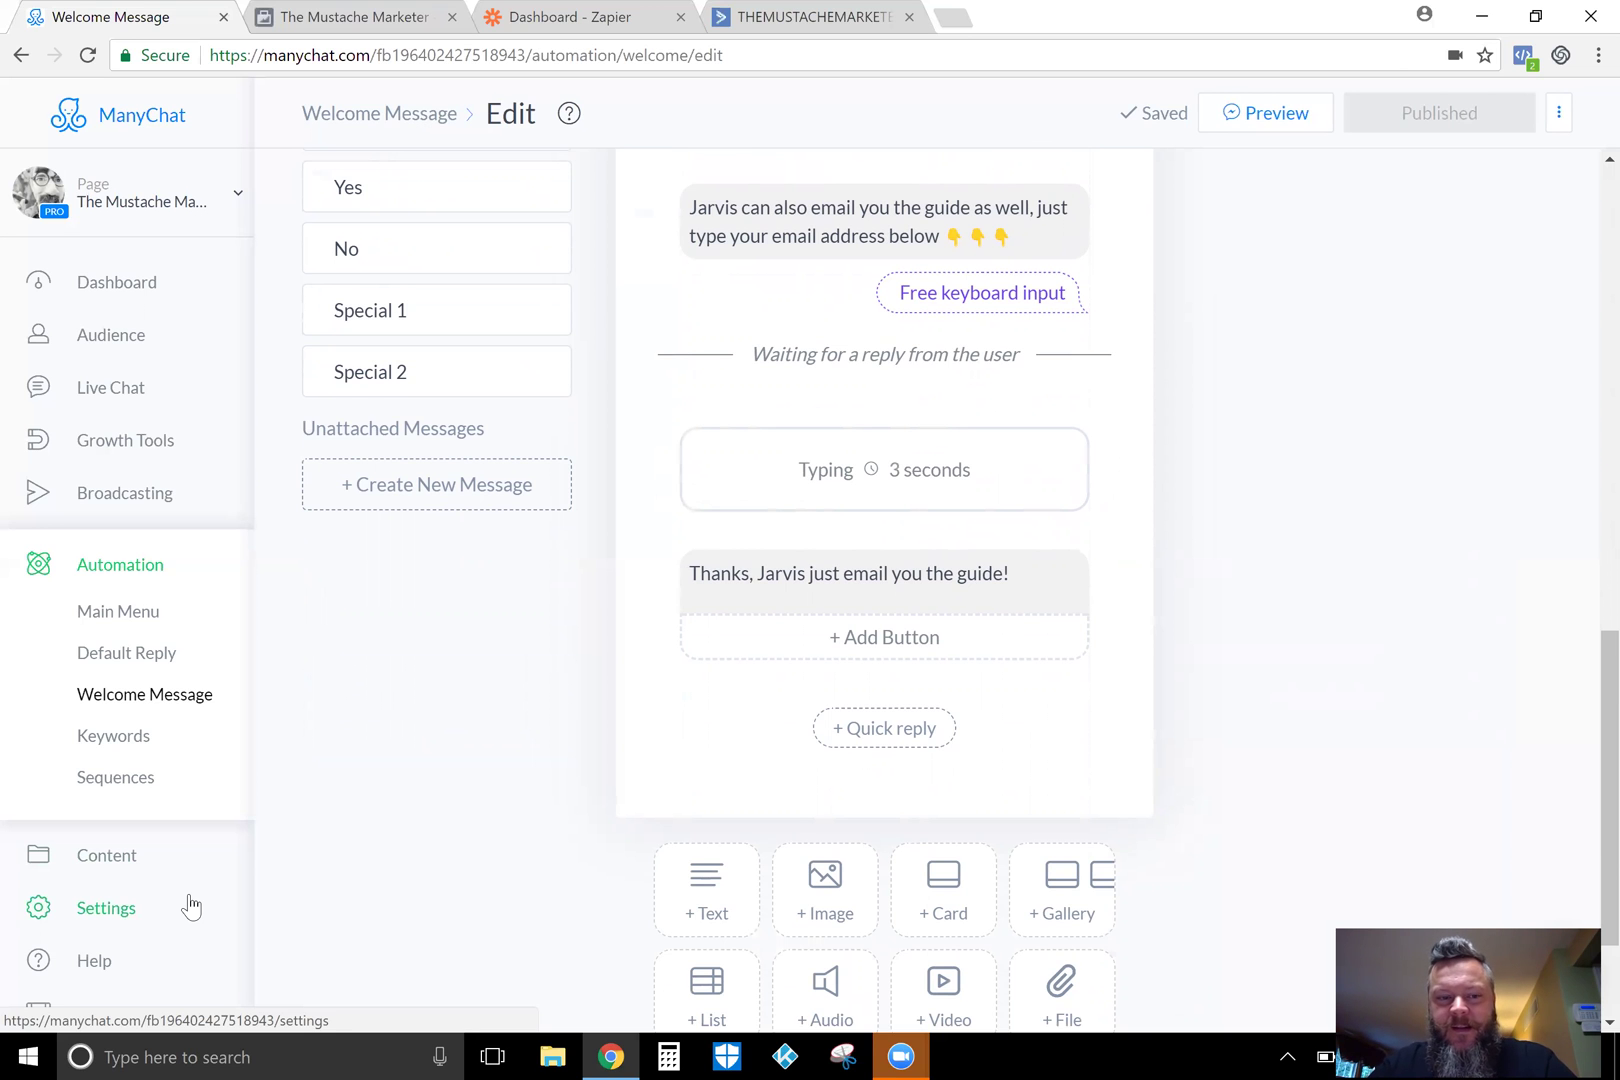
click(116, 918)
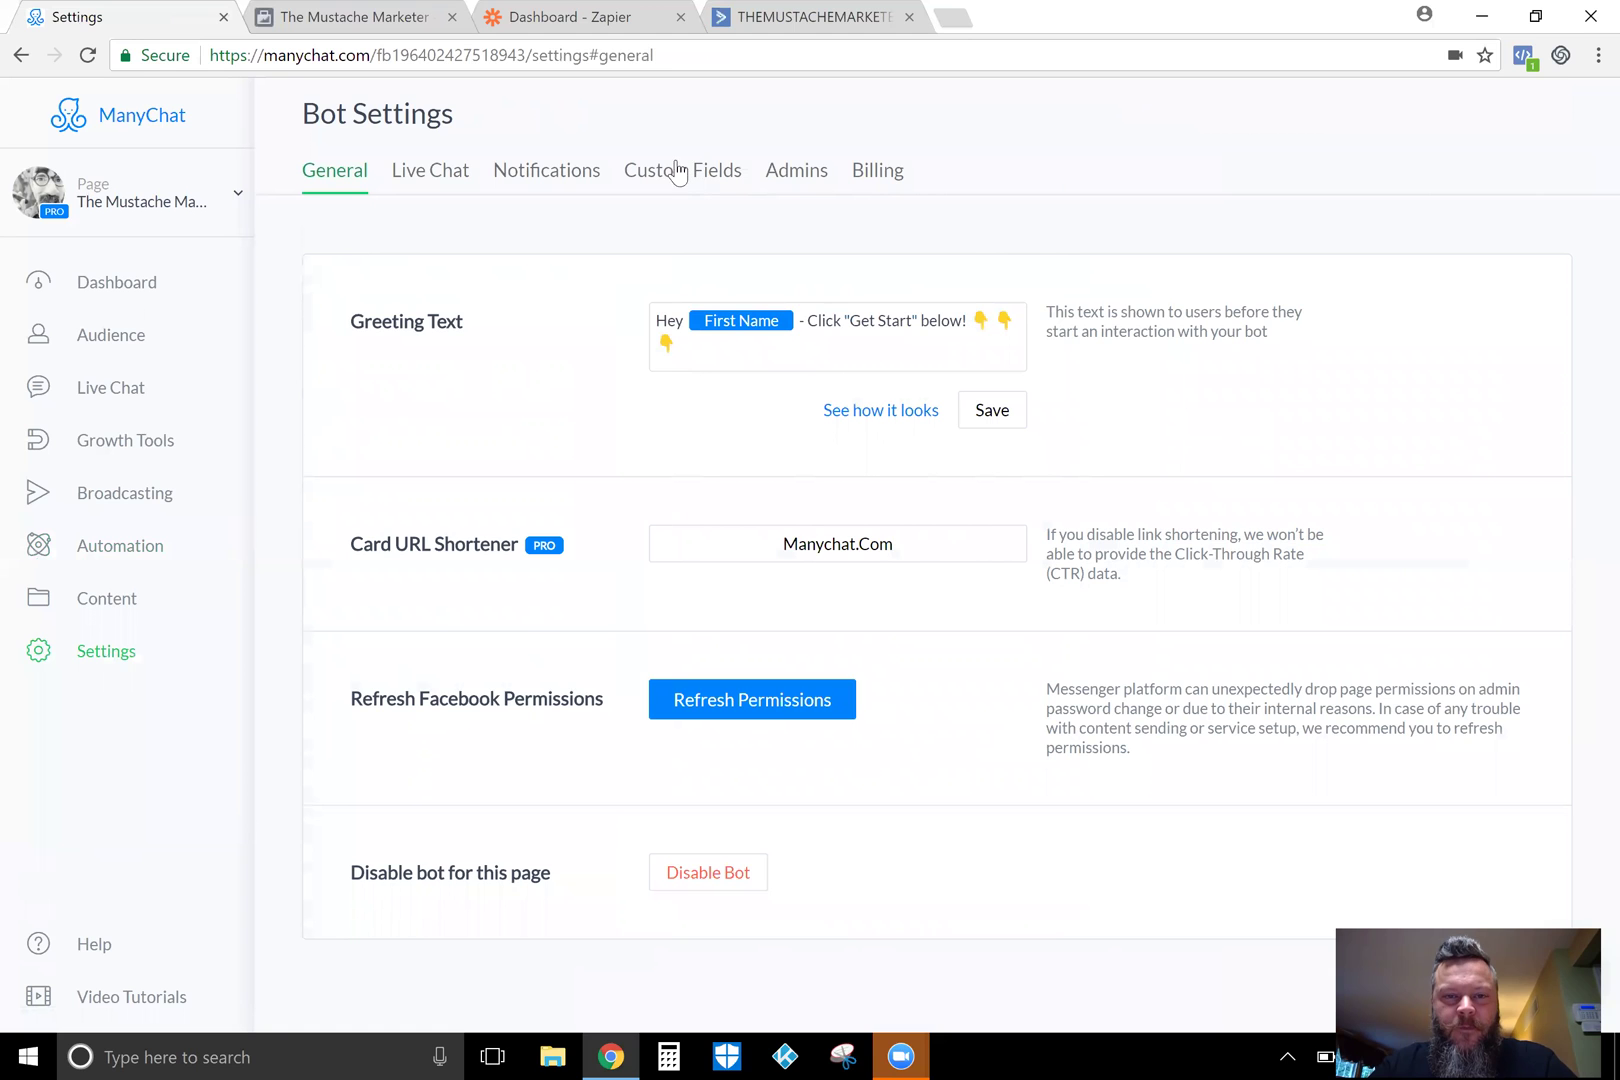
click(684, 176)
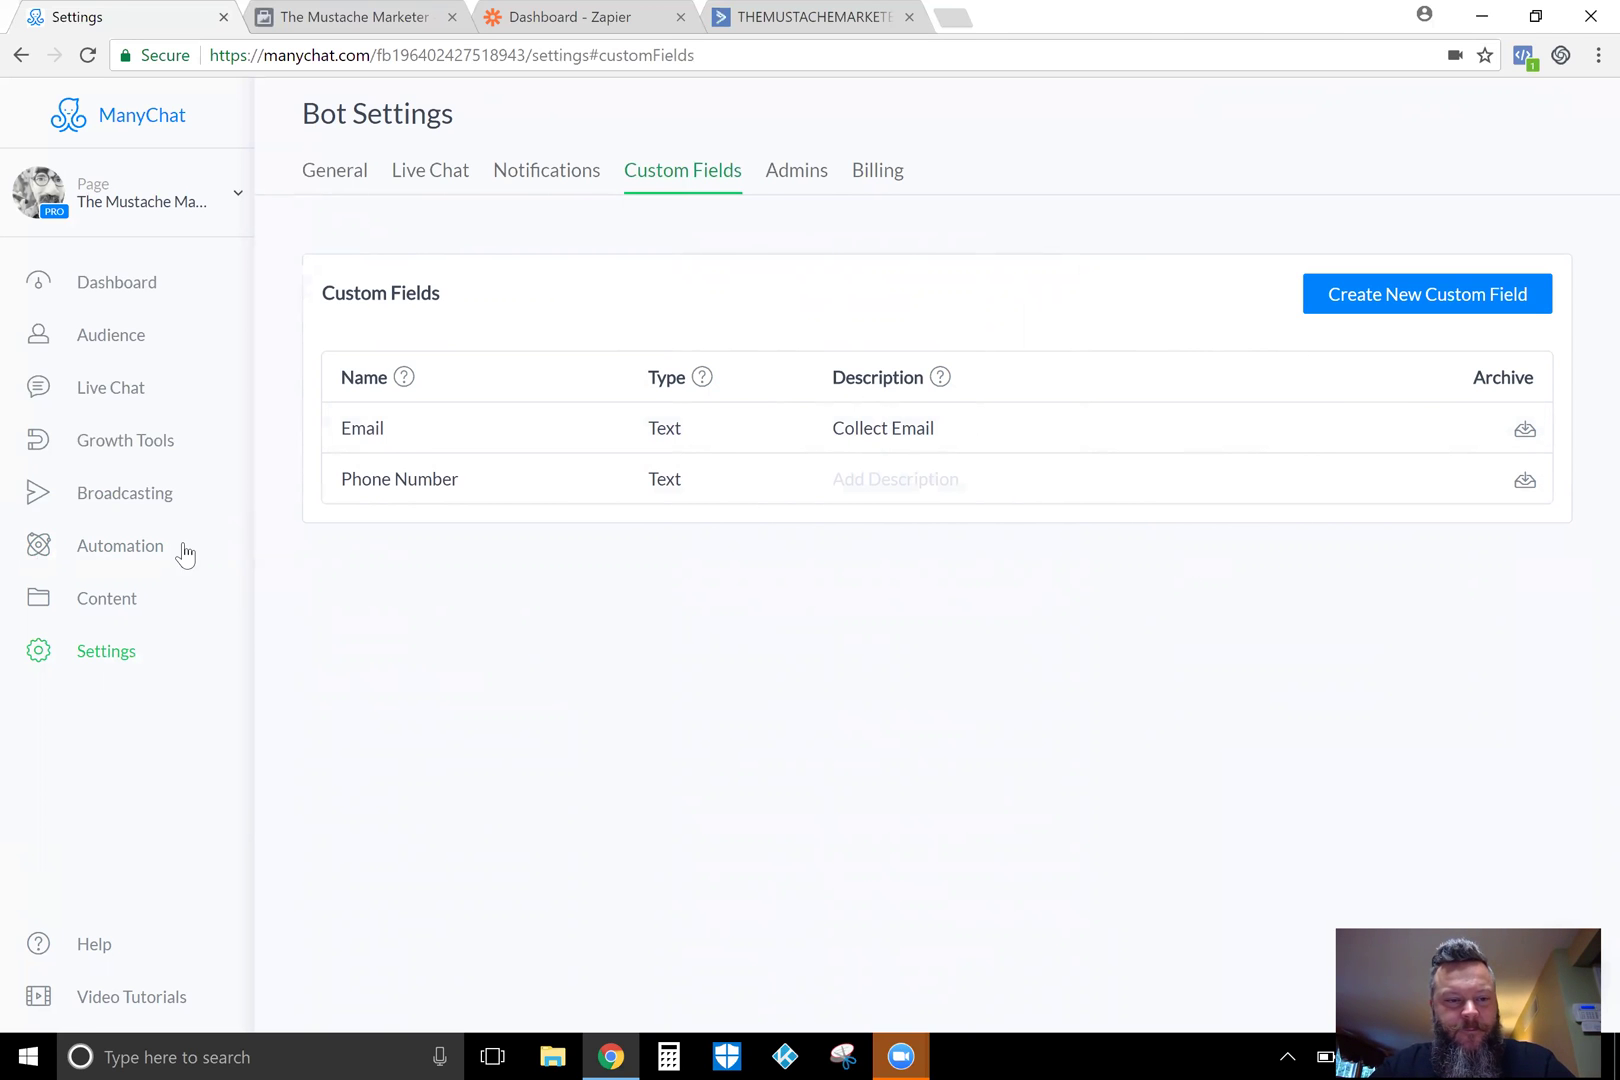
Reopen the Welcome Message for editing and return to its email address request block.
click(146, 553)
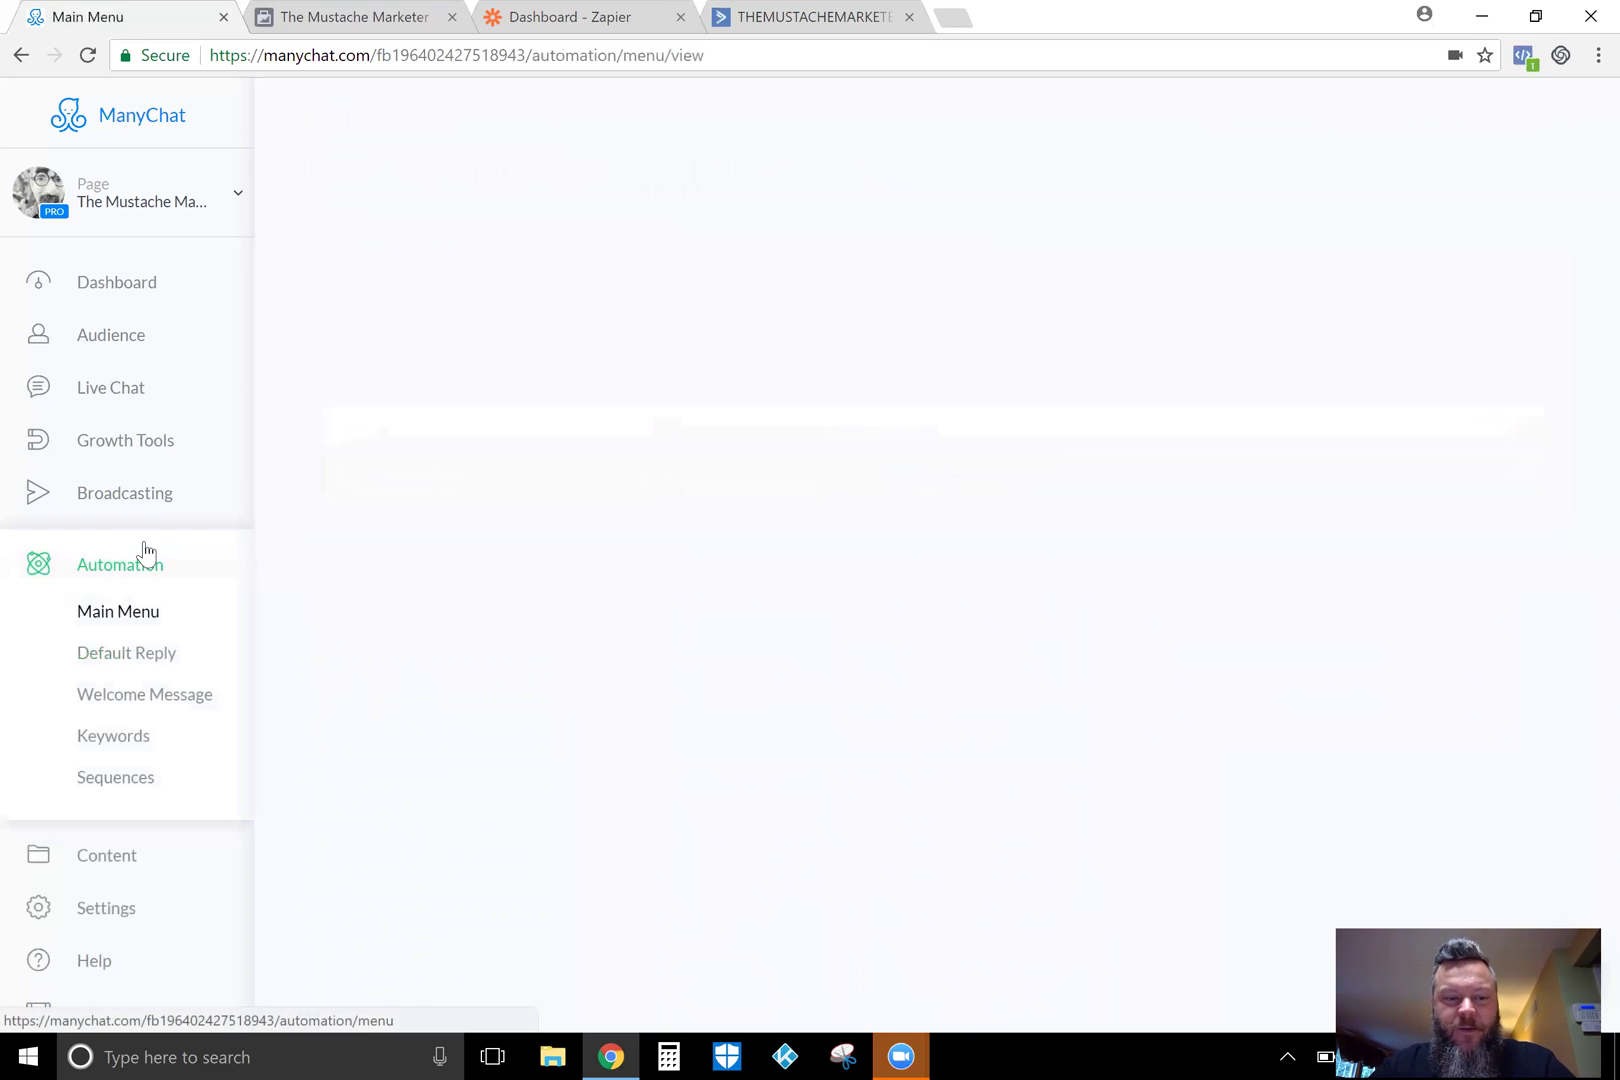
click(199, 697)
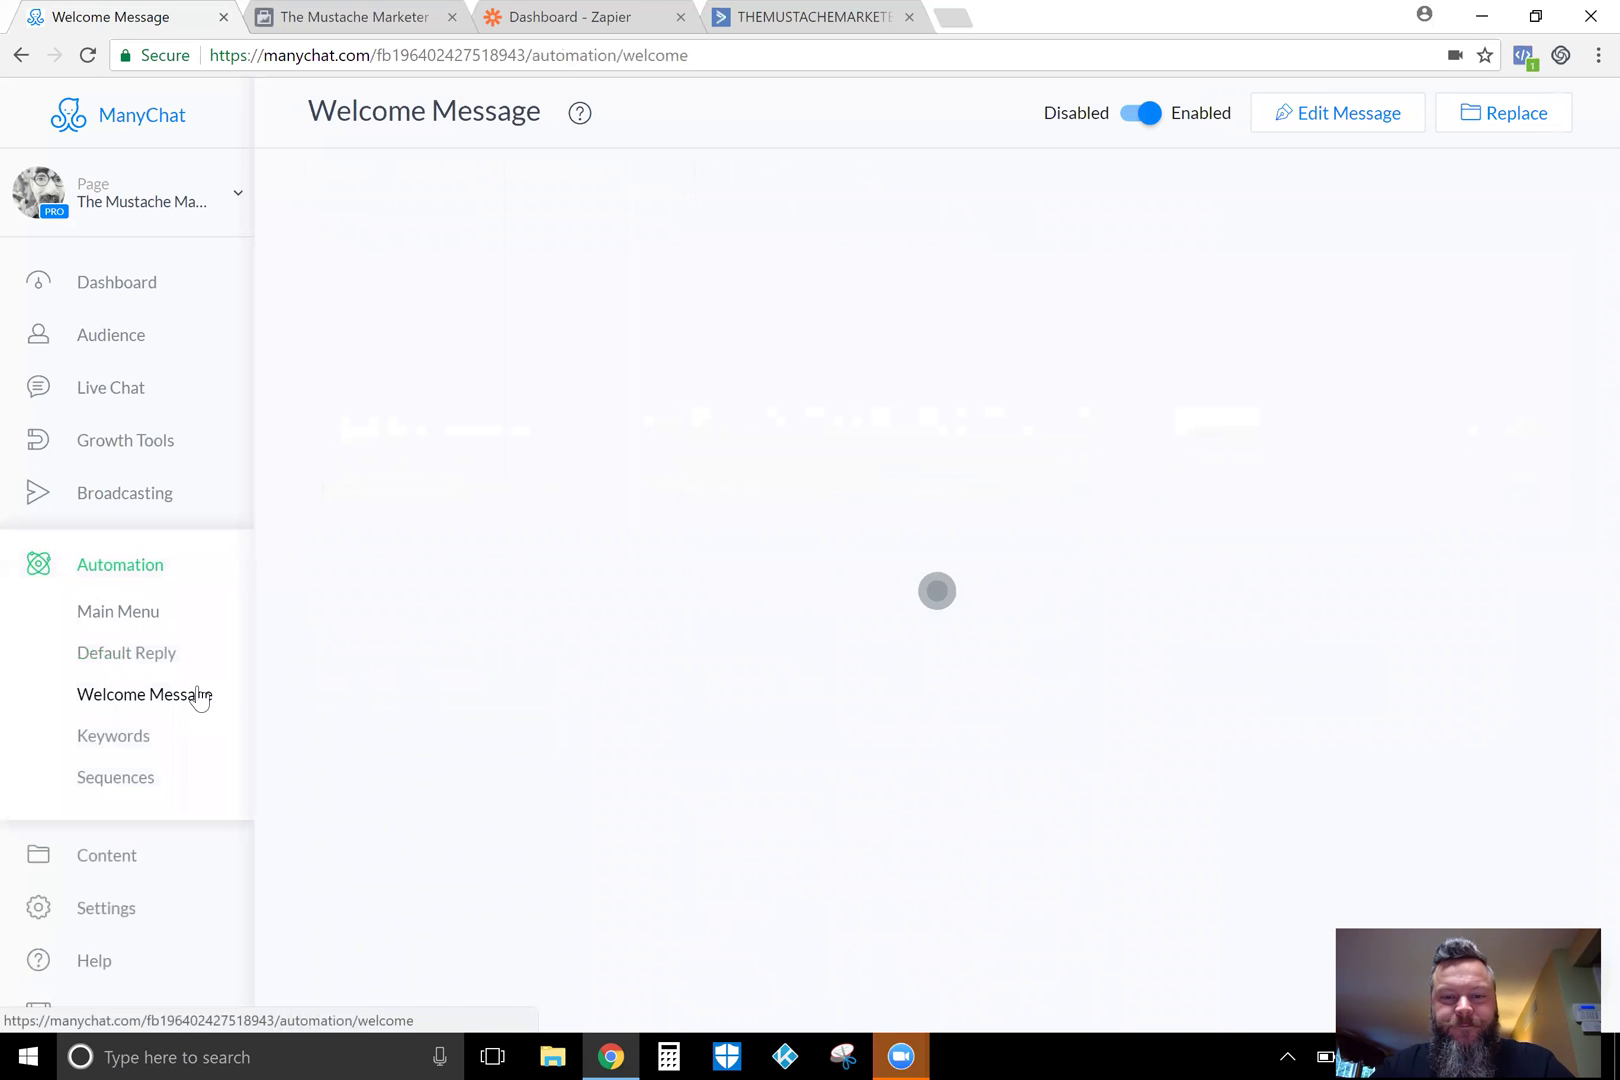
click(1331, 124)
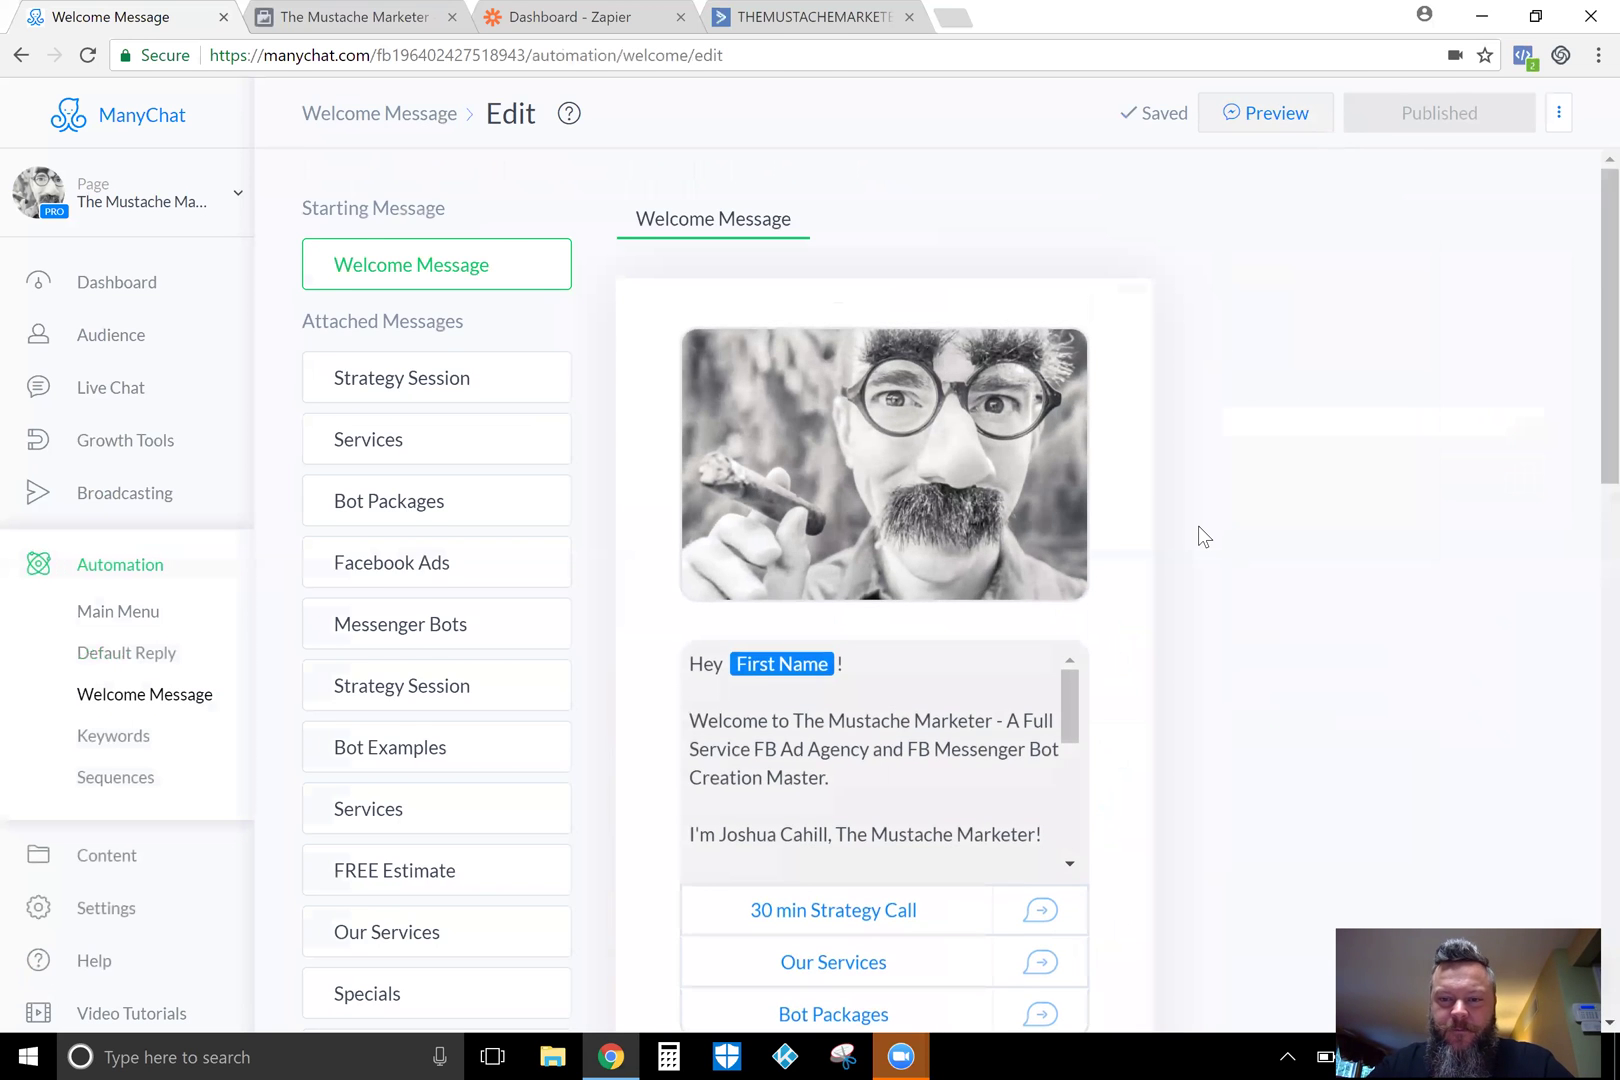
scroll(1200, 536, down, 3)
scroll(1200, 536, down, 10)
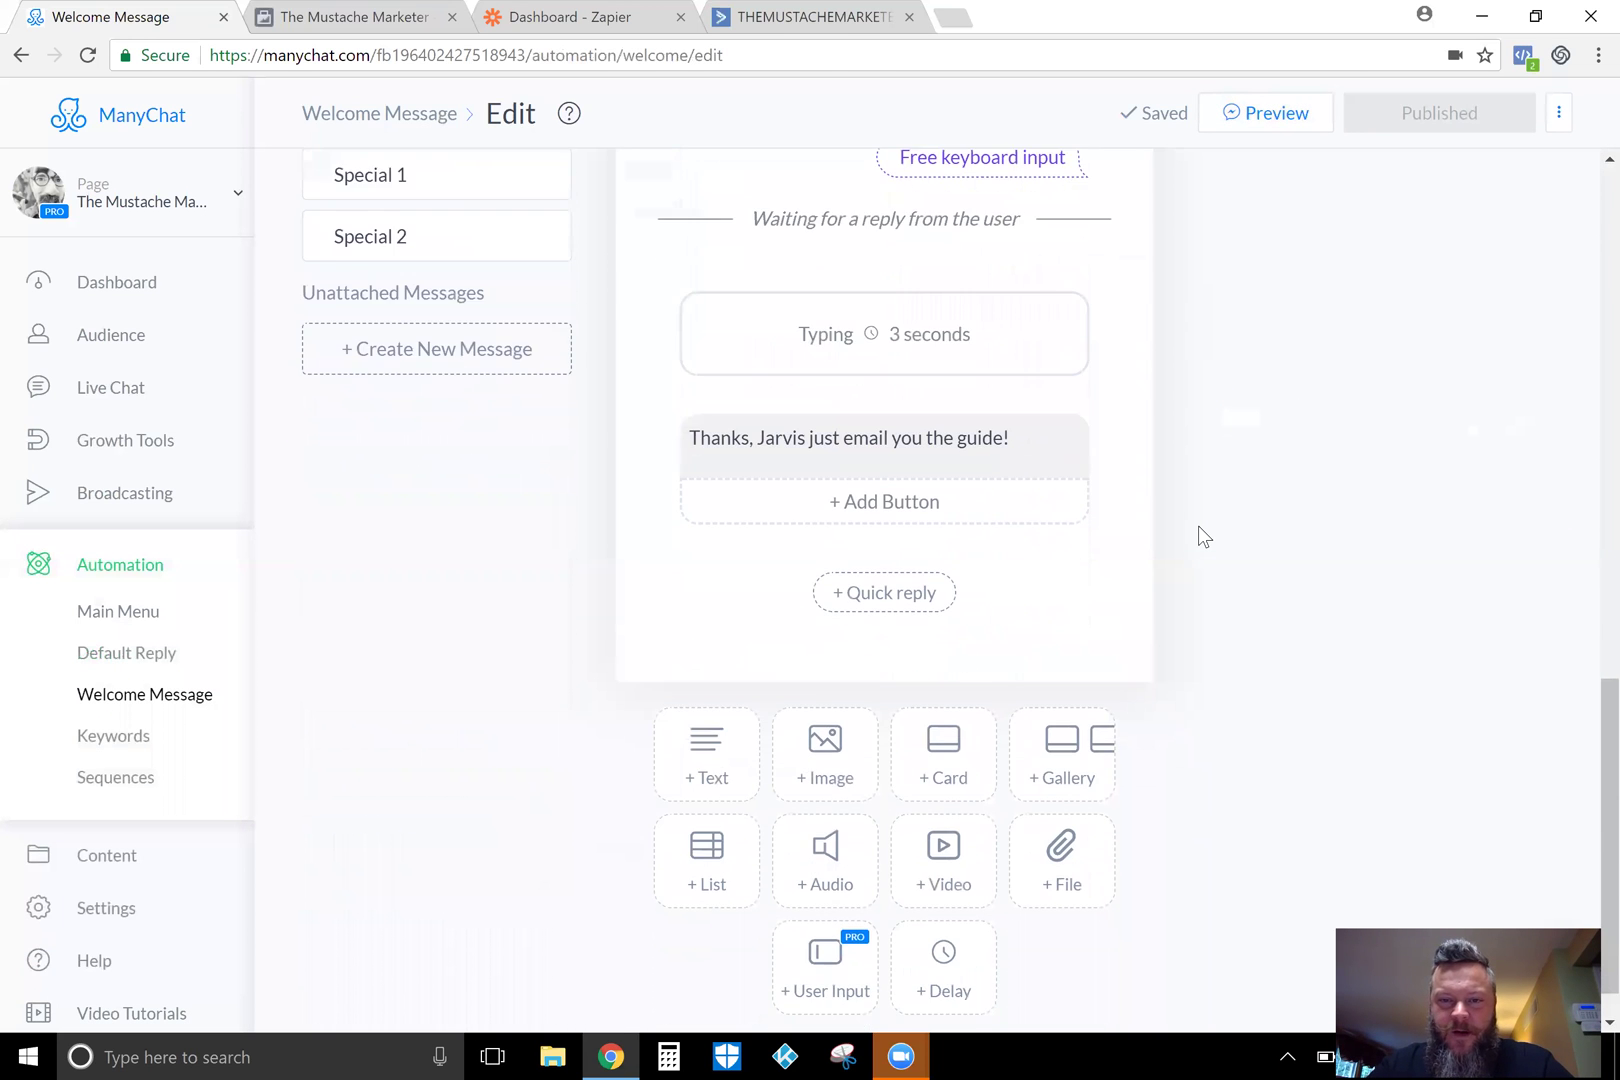
scroll(1195, 535, up, 3)
click(1037, 375)
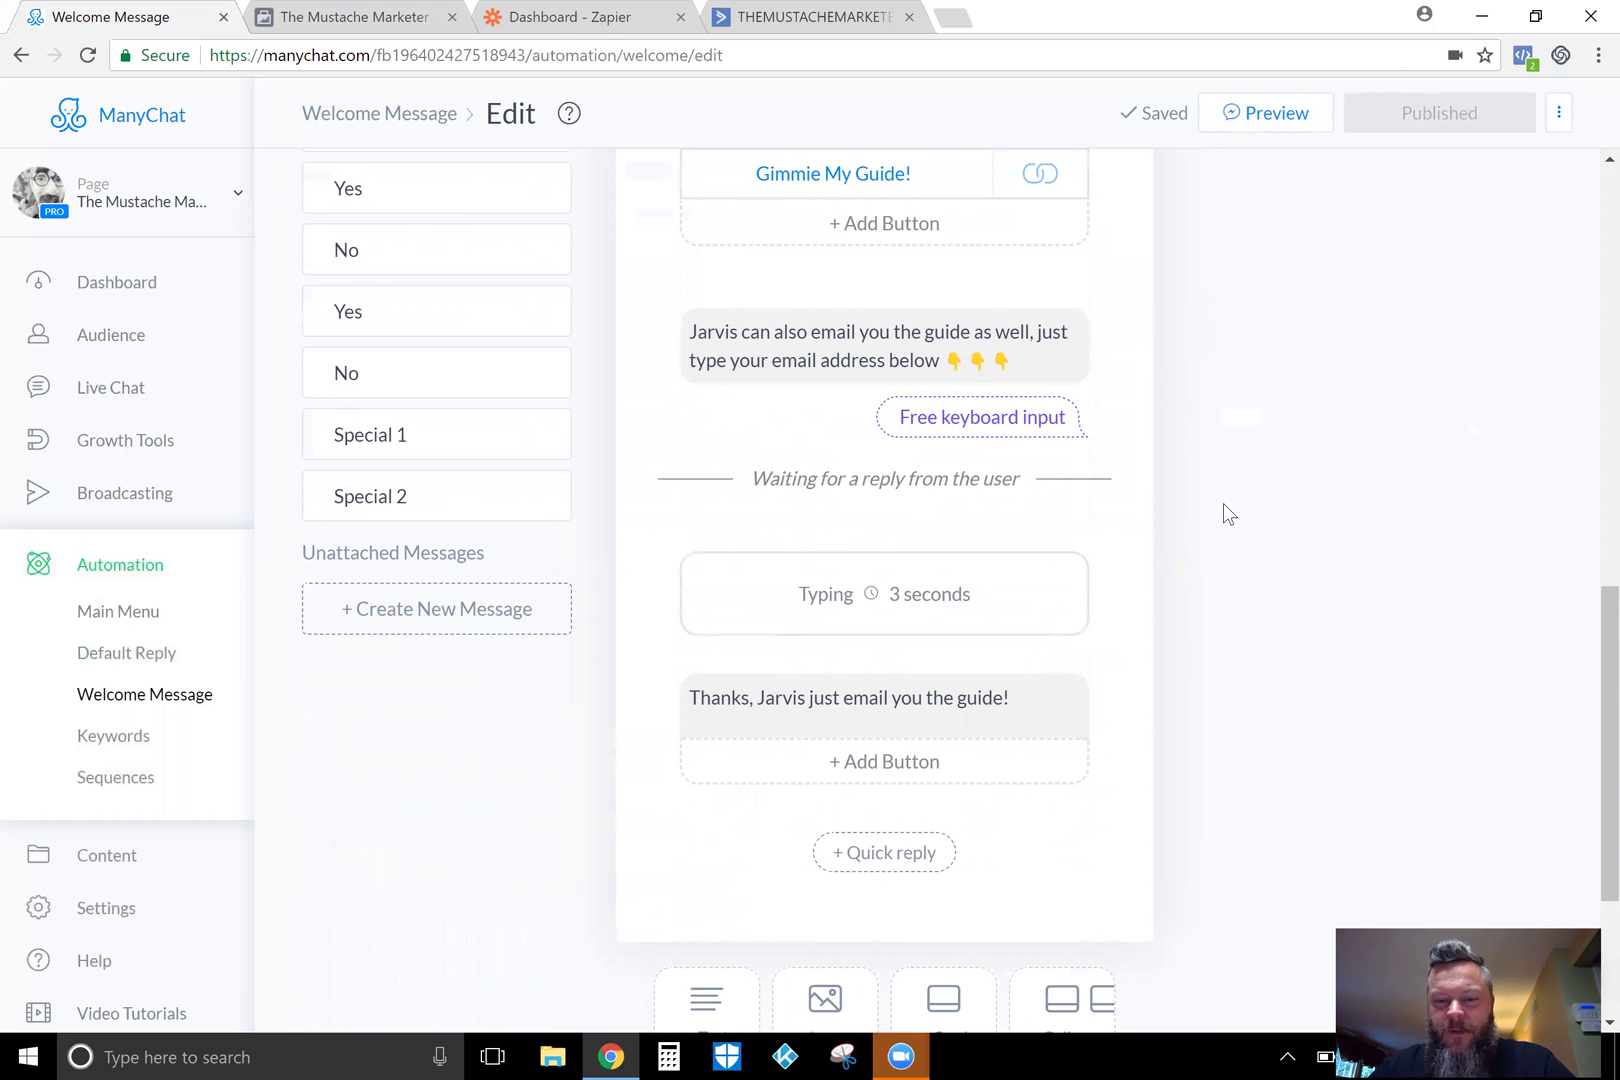
scroll(1224, 505, up, 1)
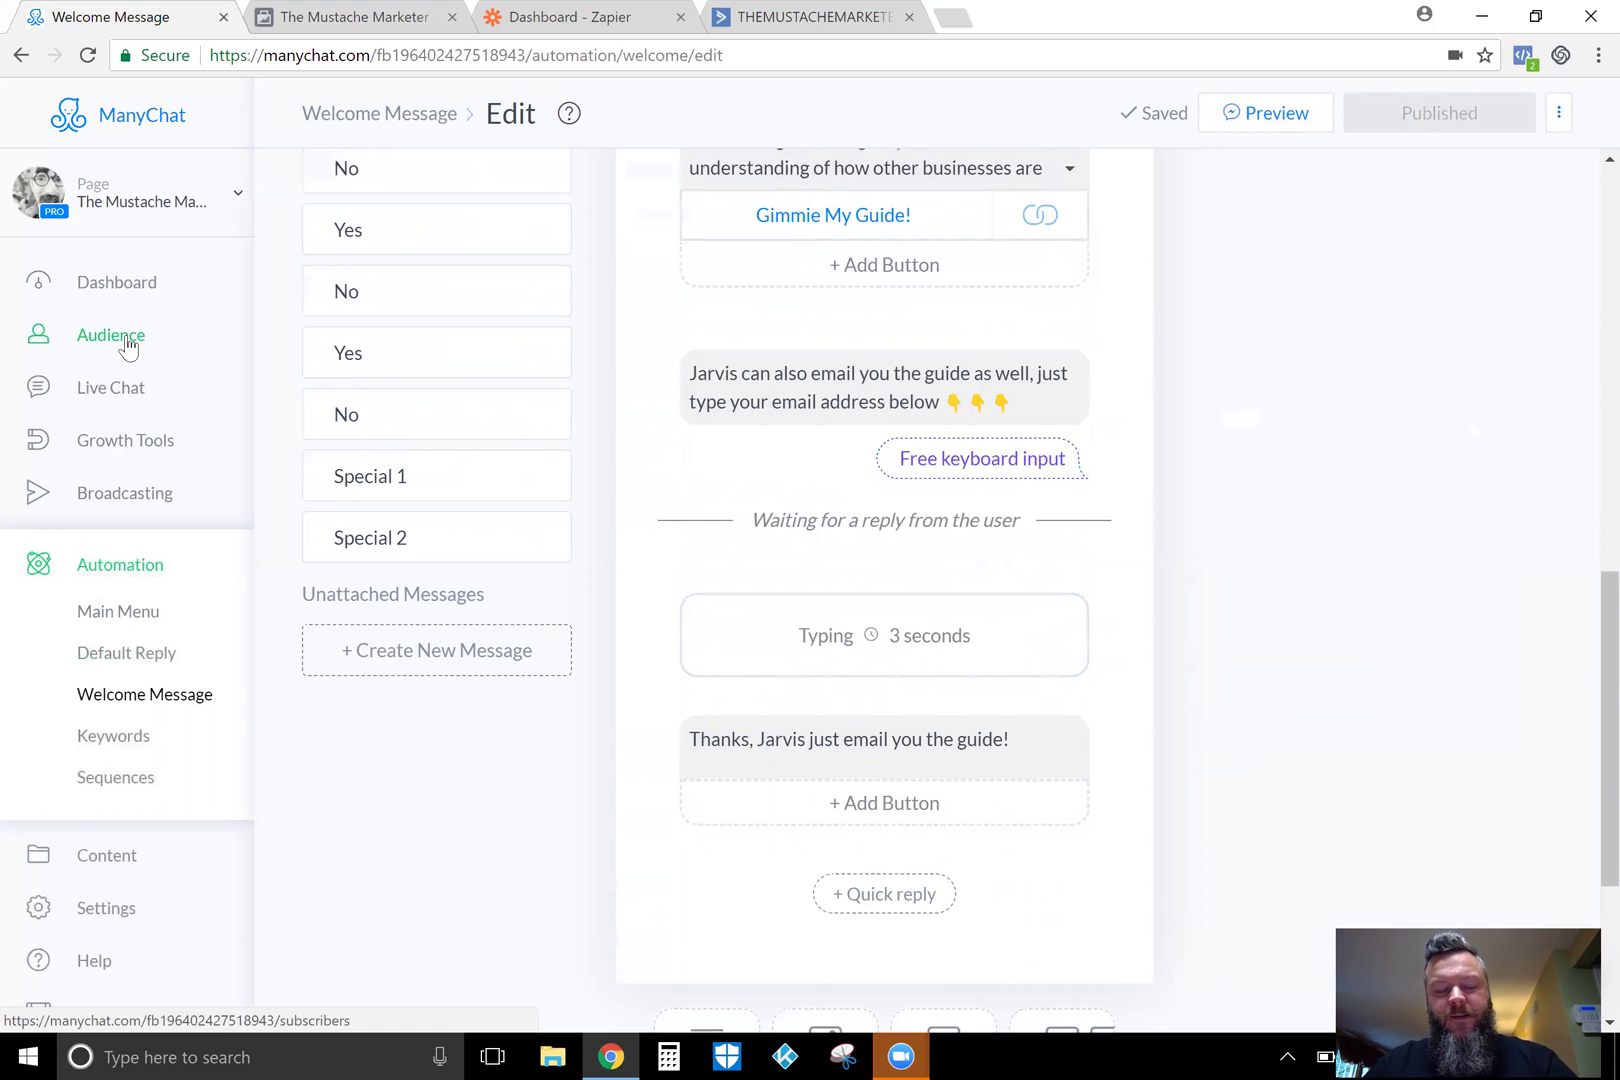
Show all custom fields of the Test Page's subscriber, and return to The Mustache Marketer page.
click(231, 201)
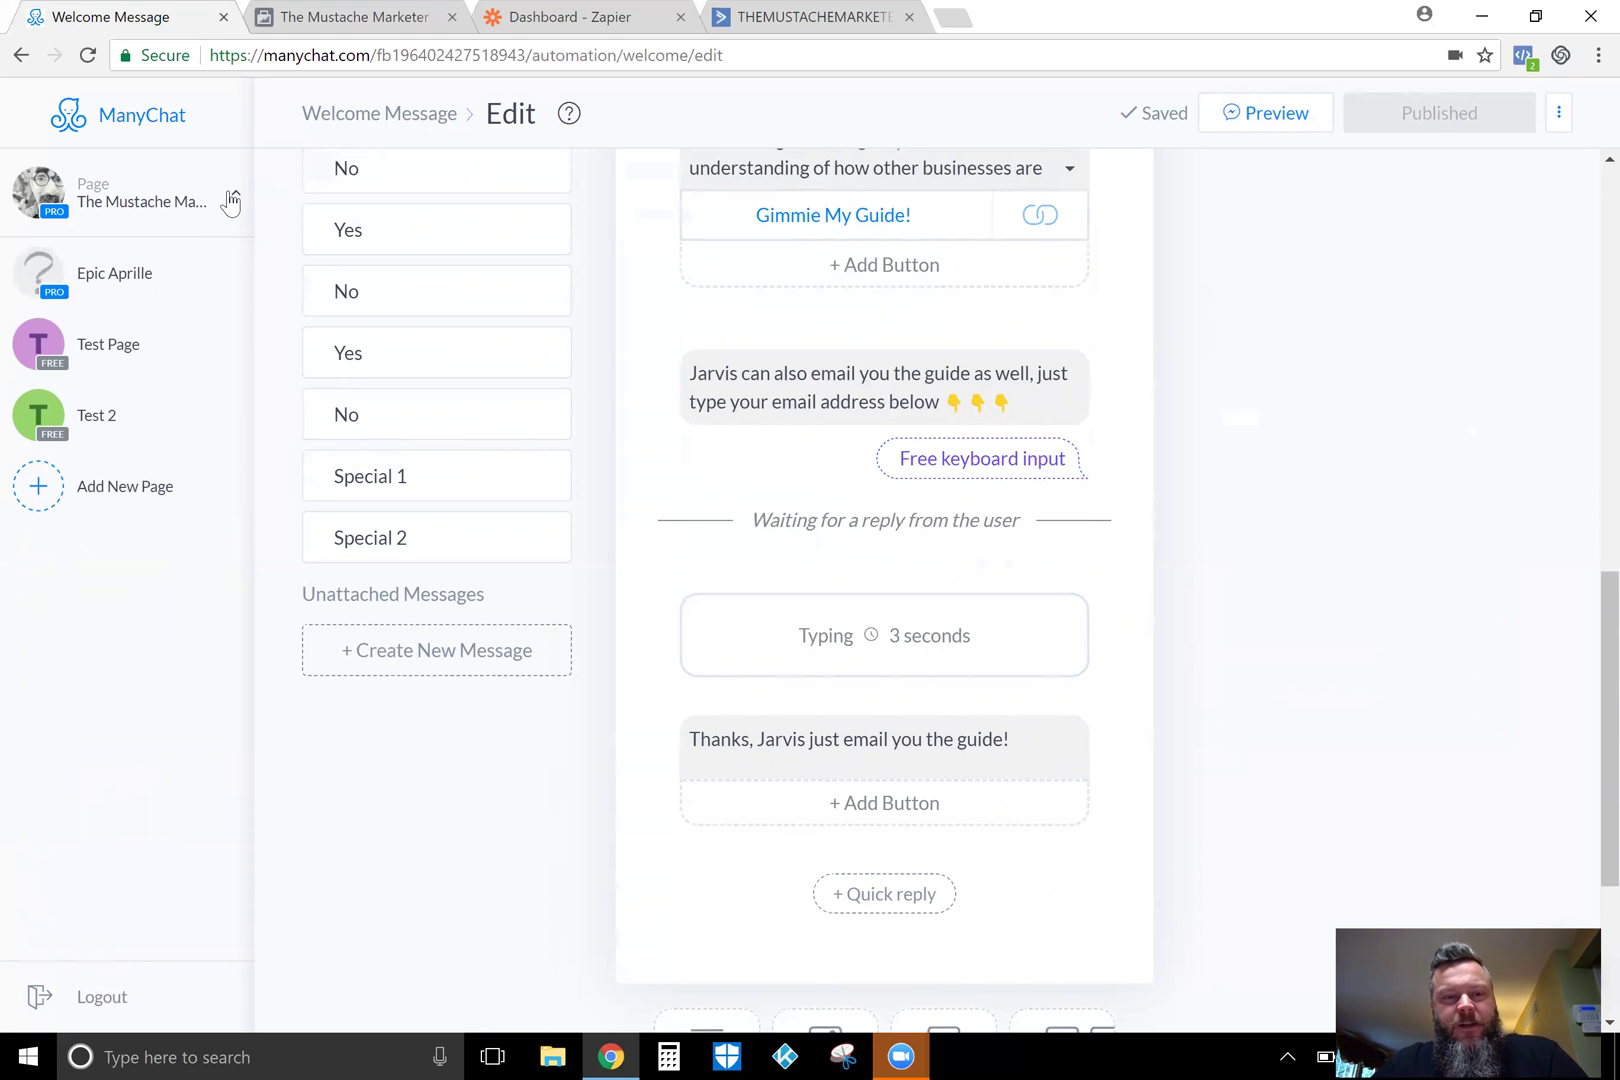
click(135, 349)
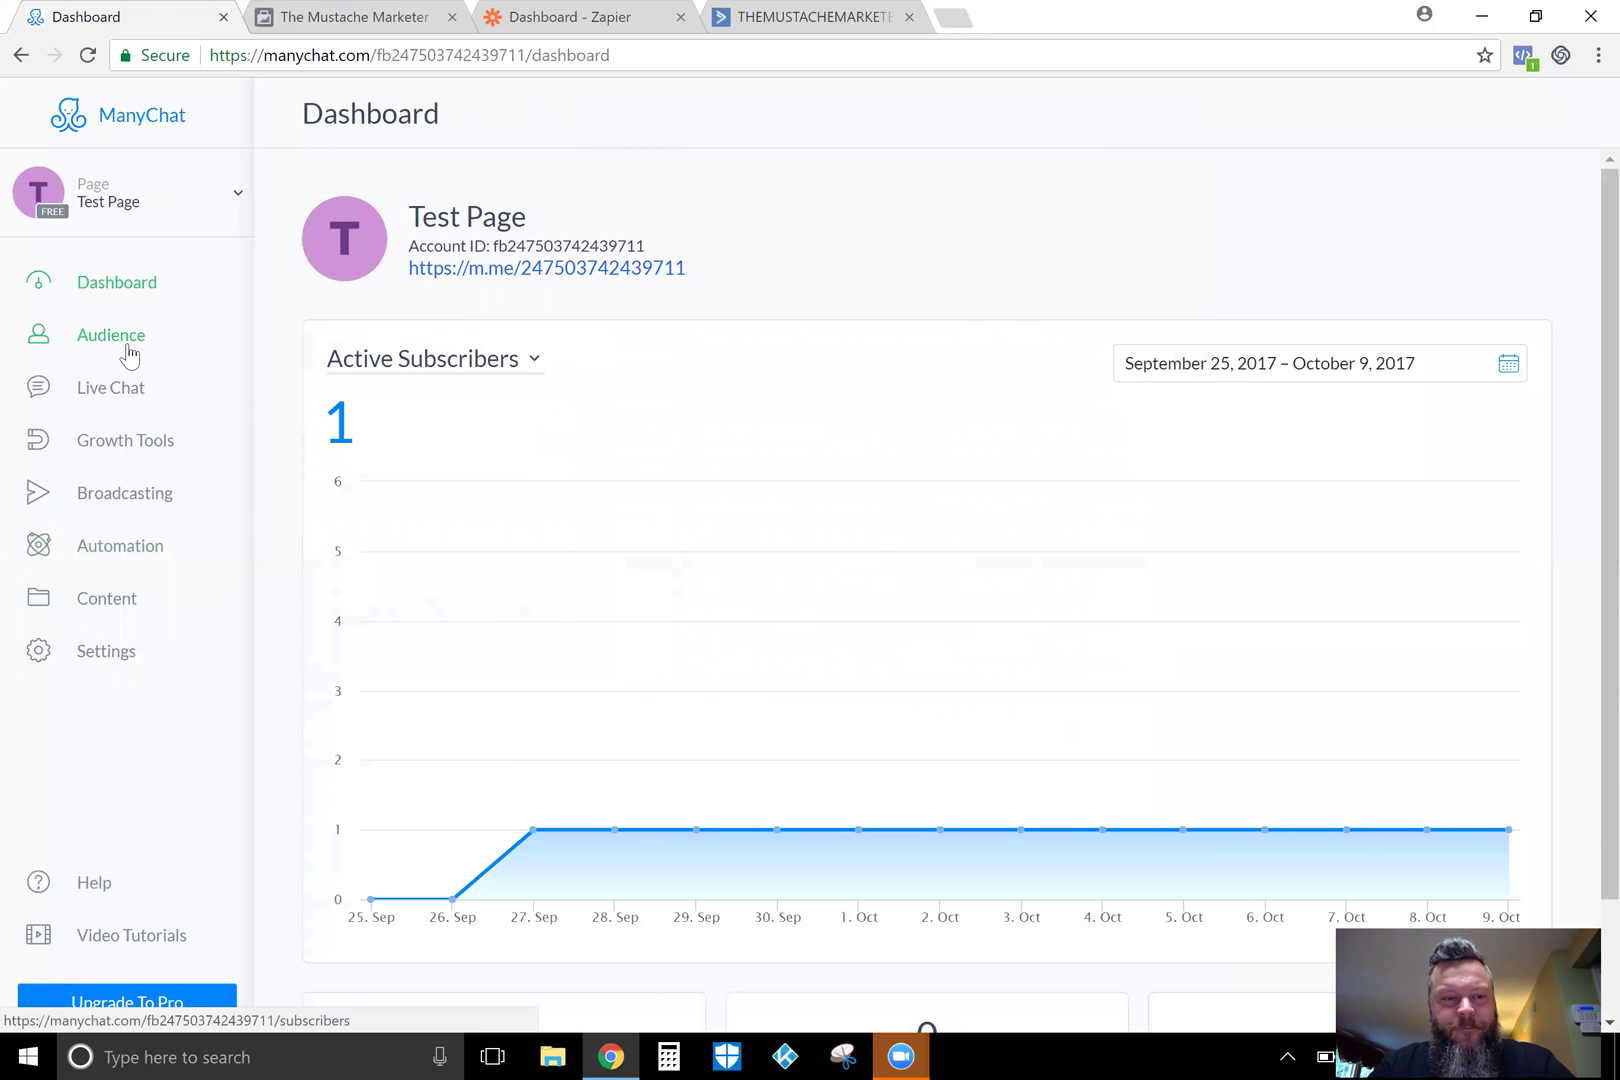
click(108, 340)
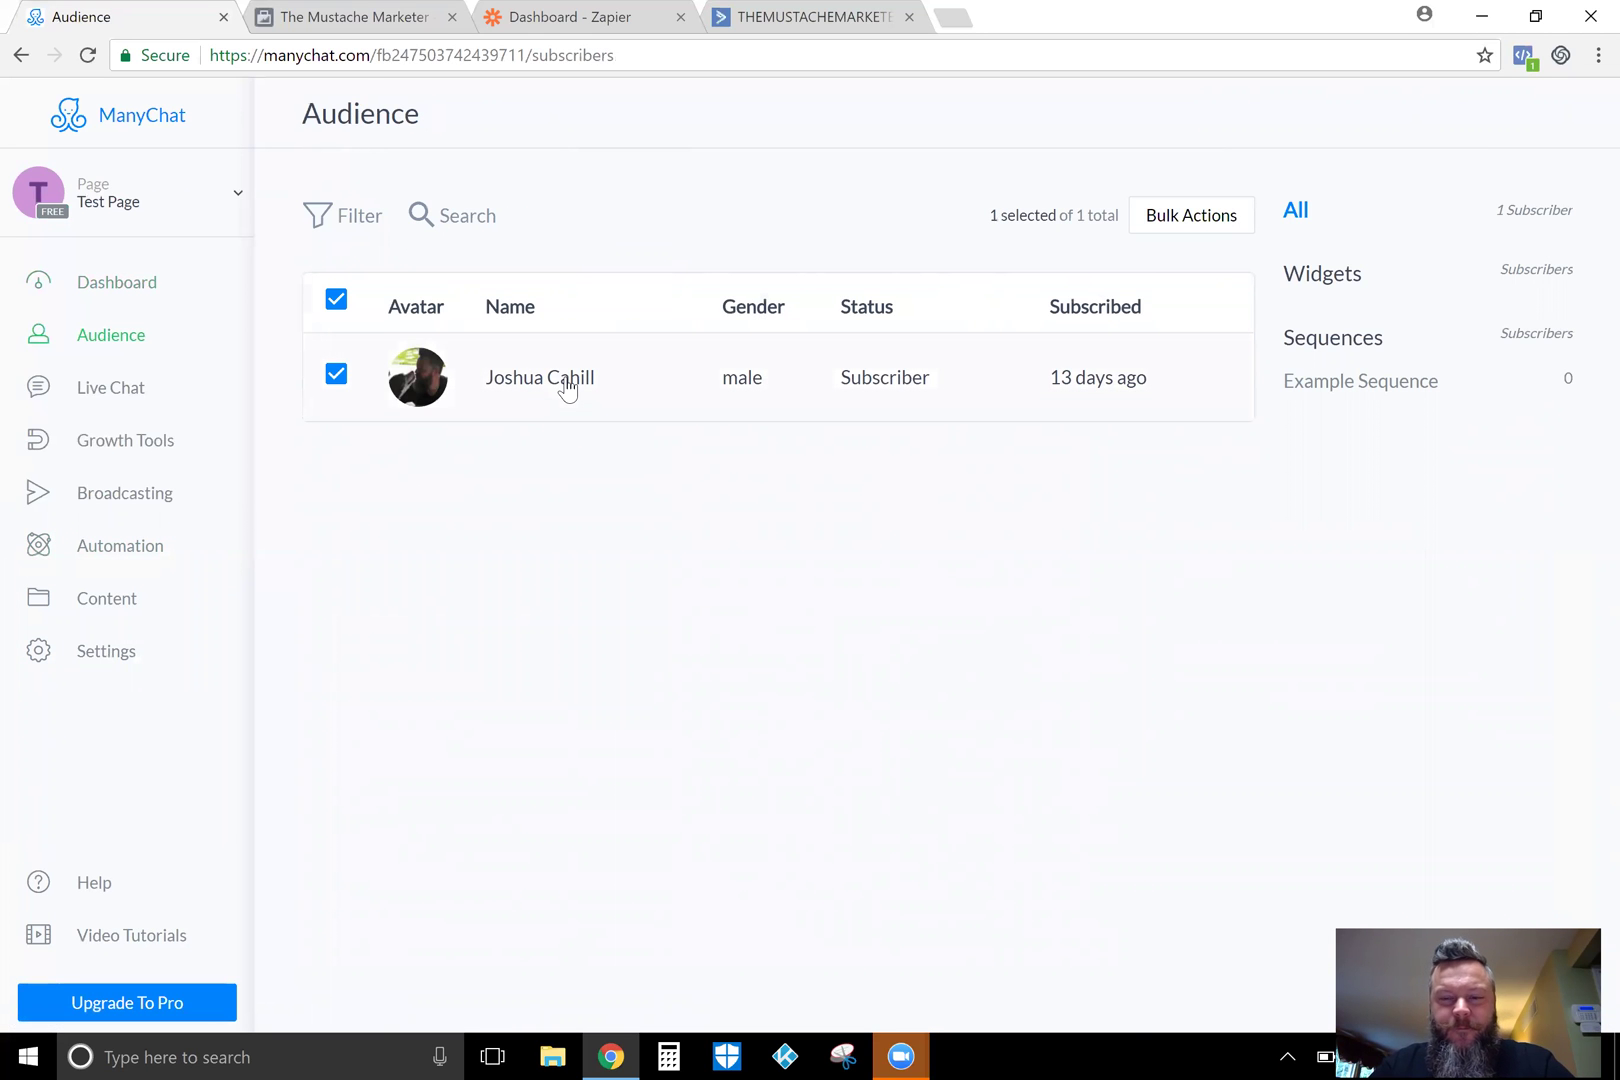
click(567, 386)
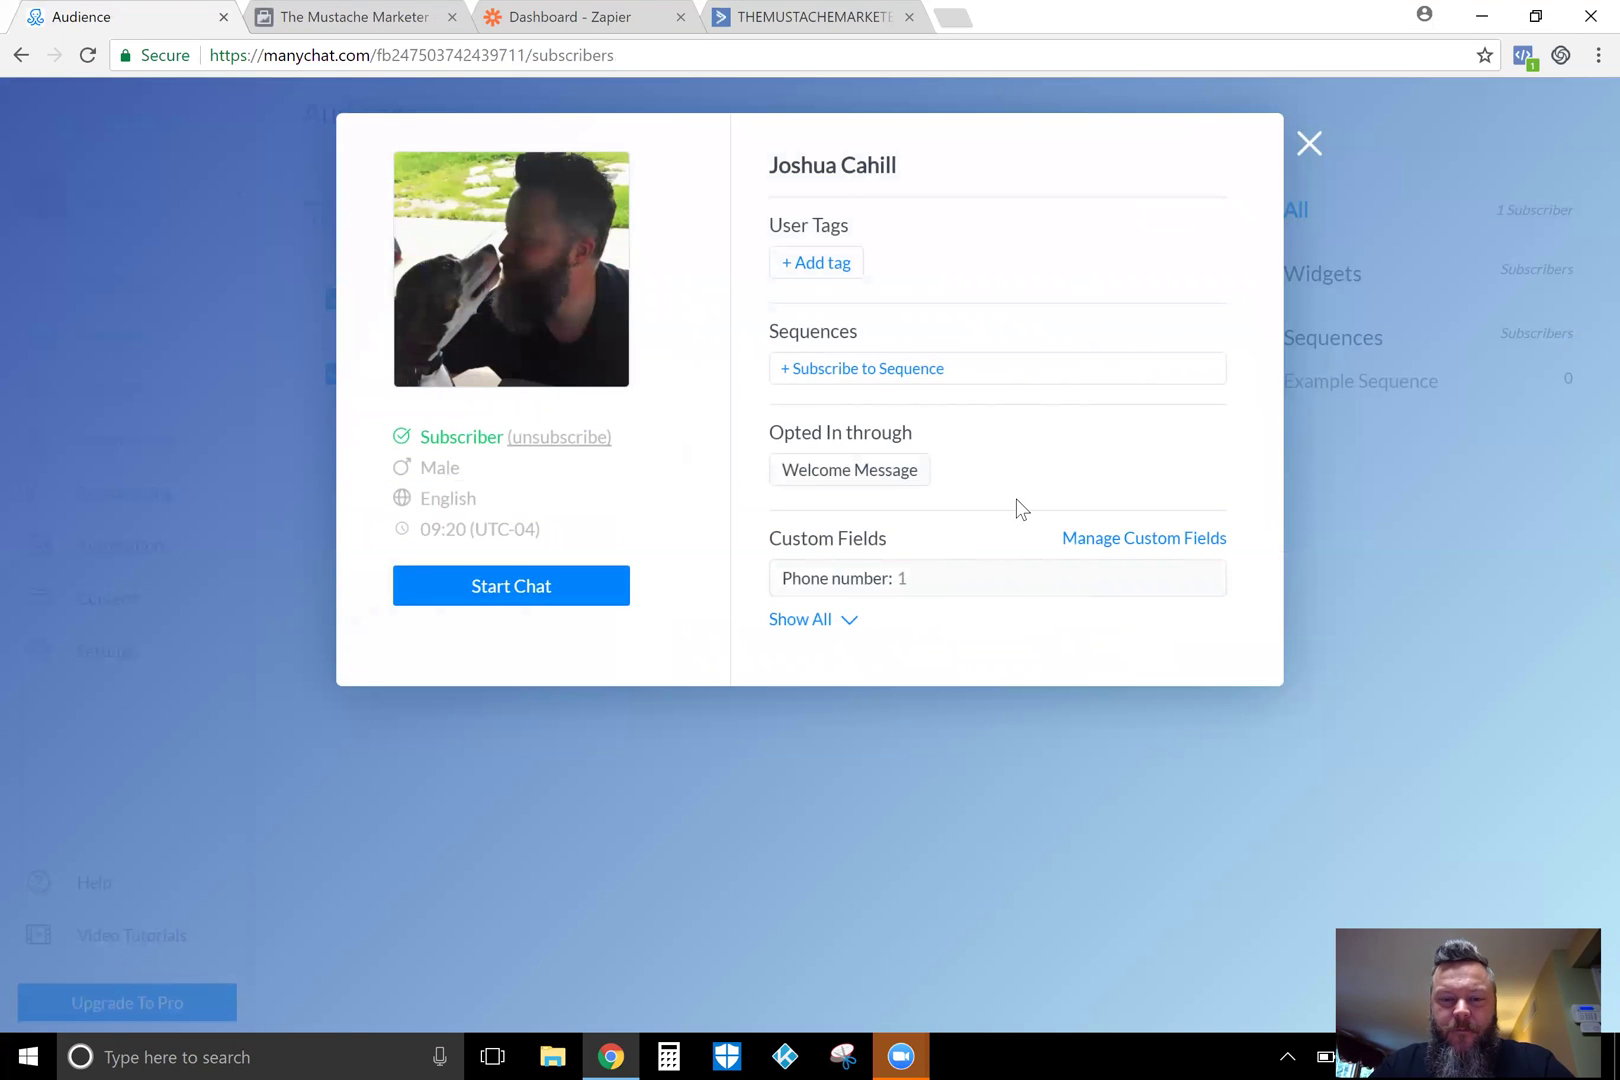
click(837, 625)
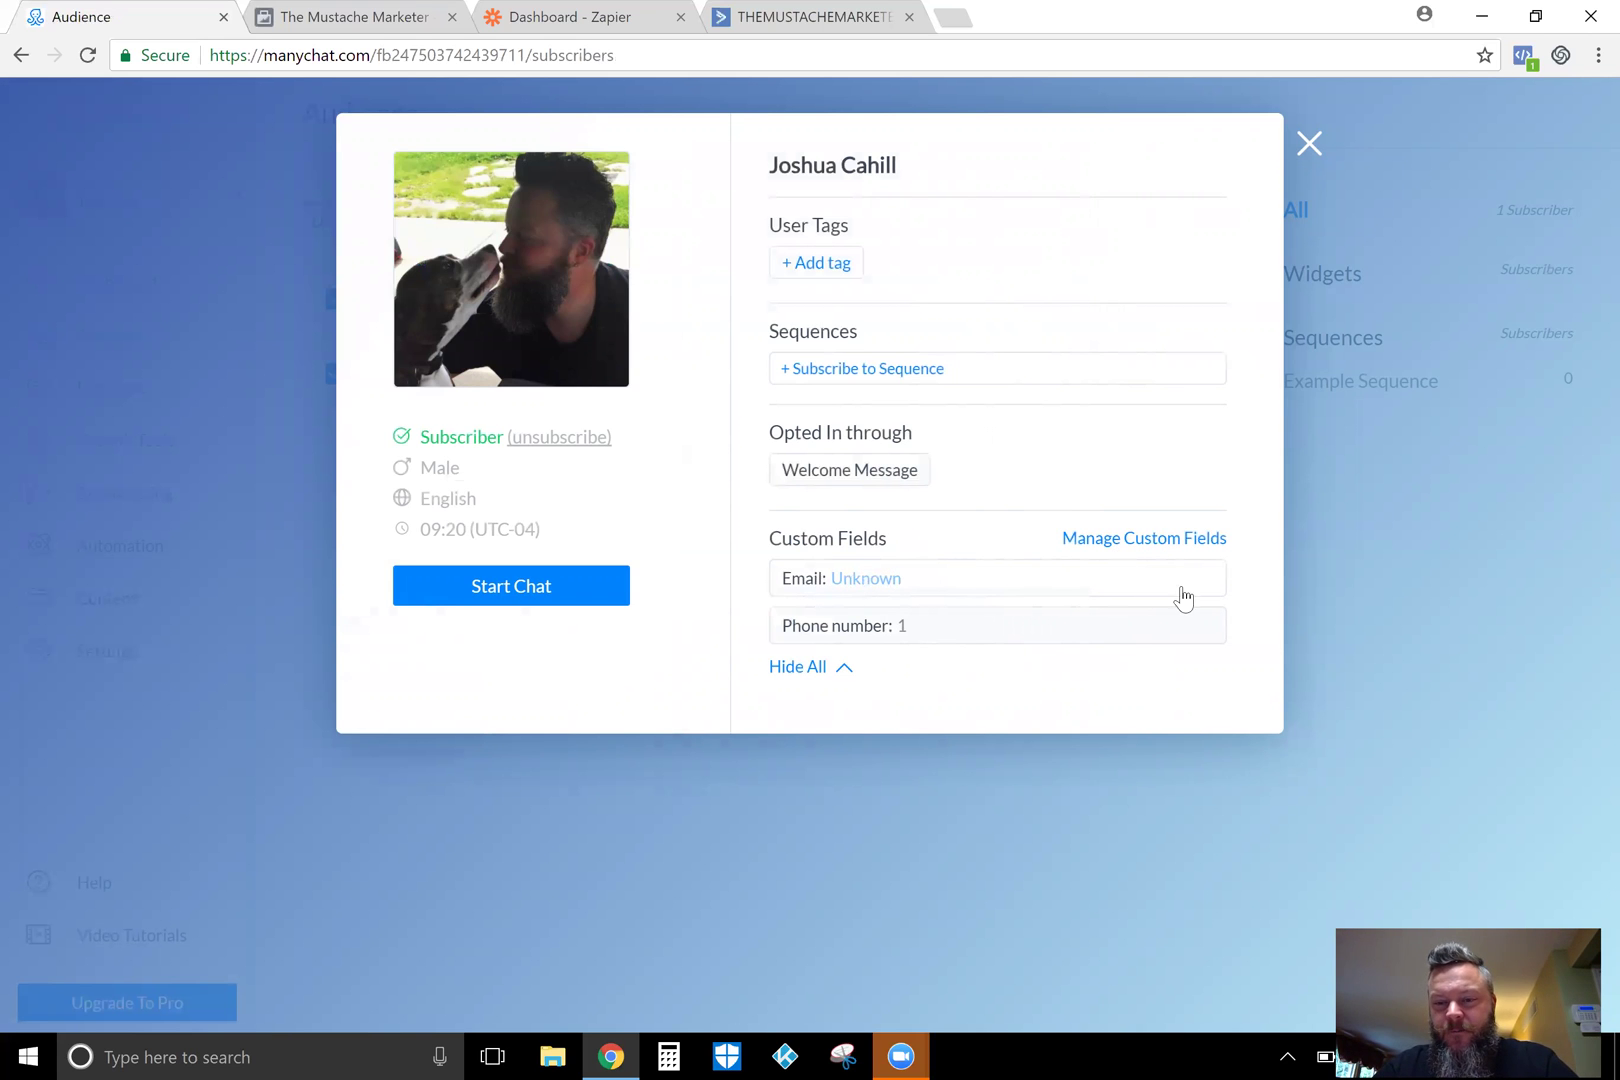
click(1309, 145)
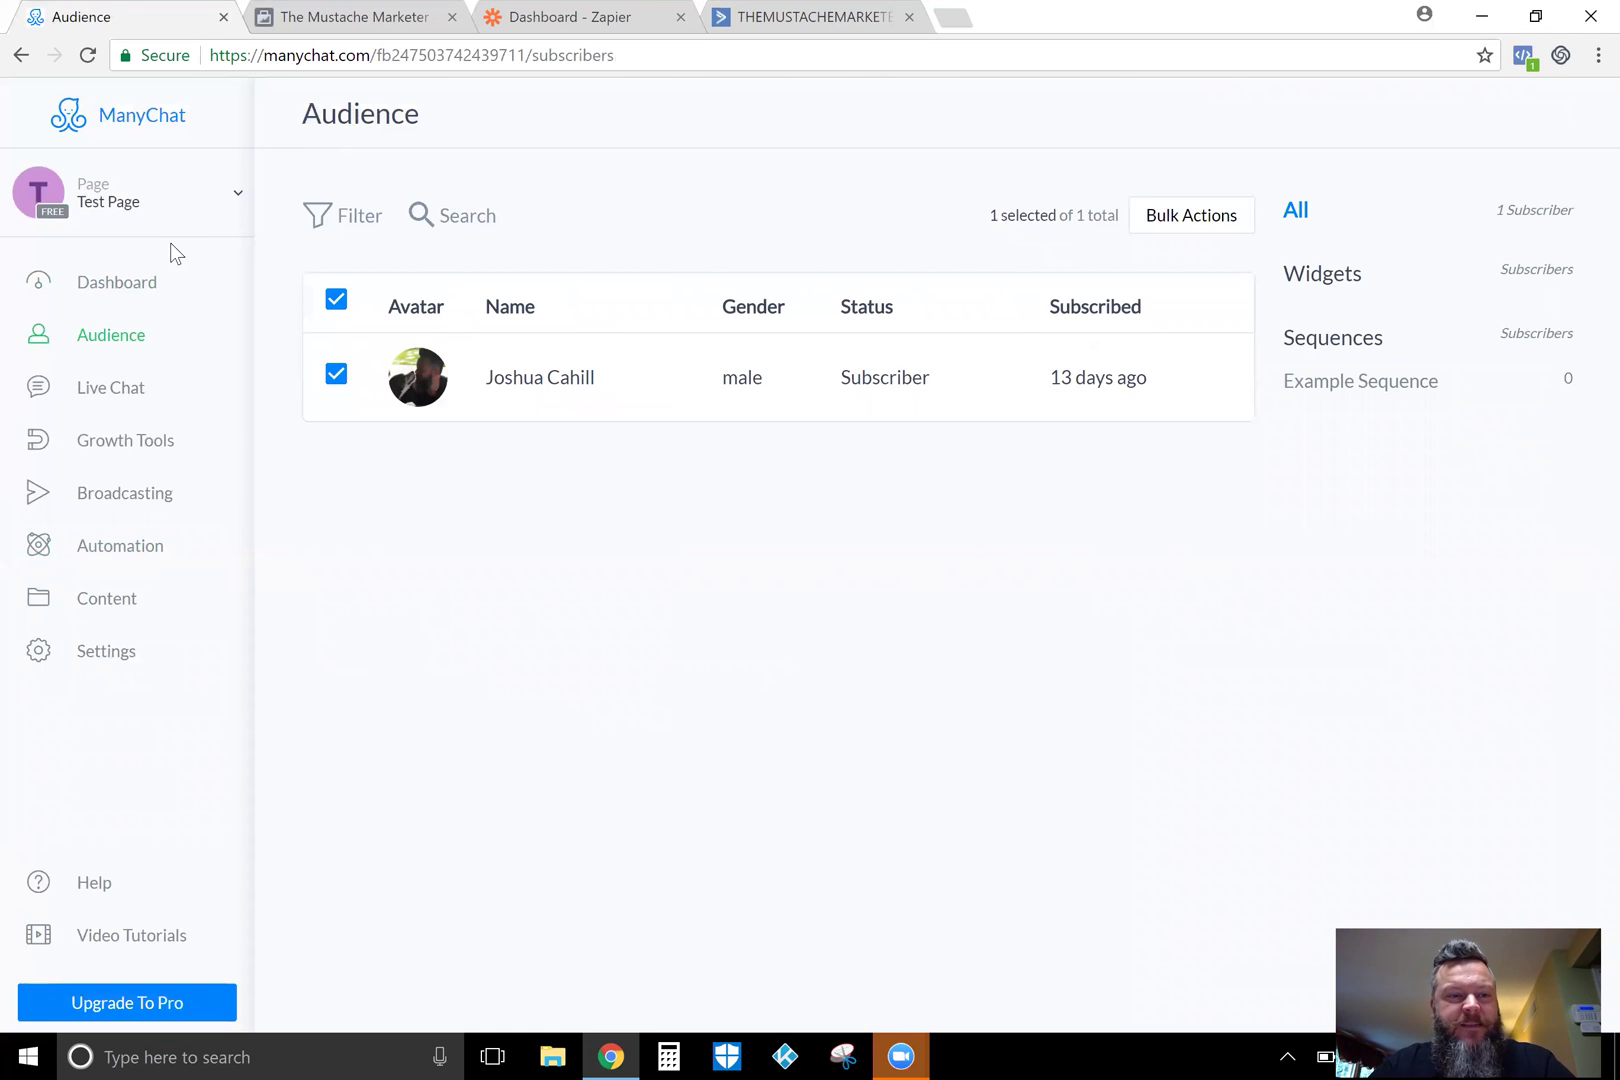
click(124, 203)
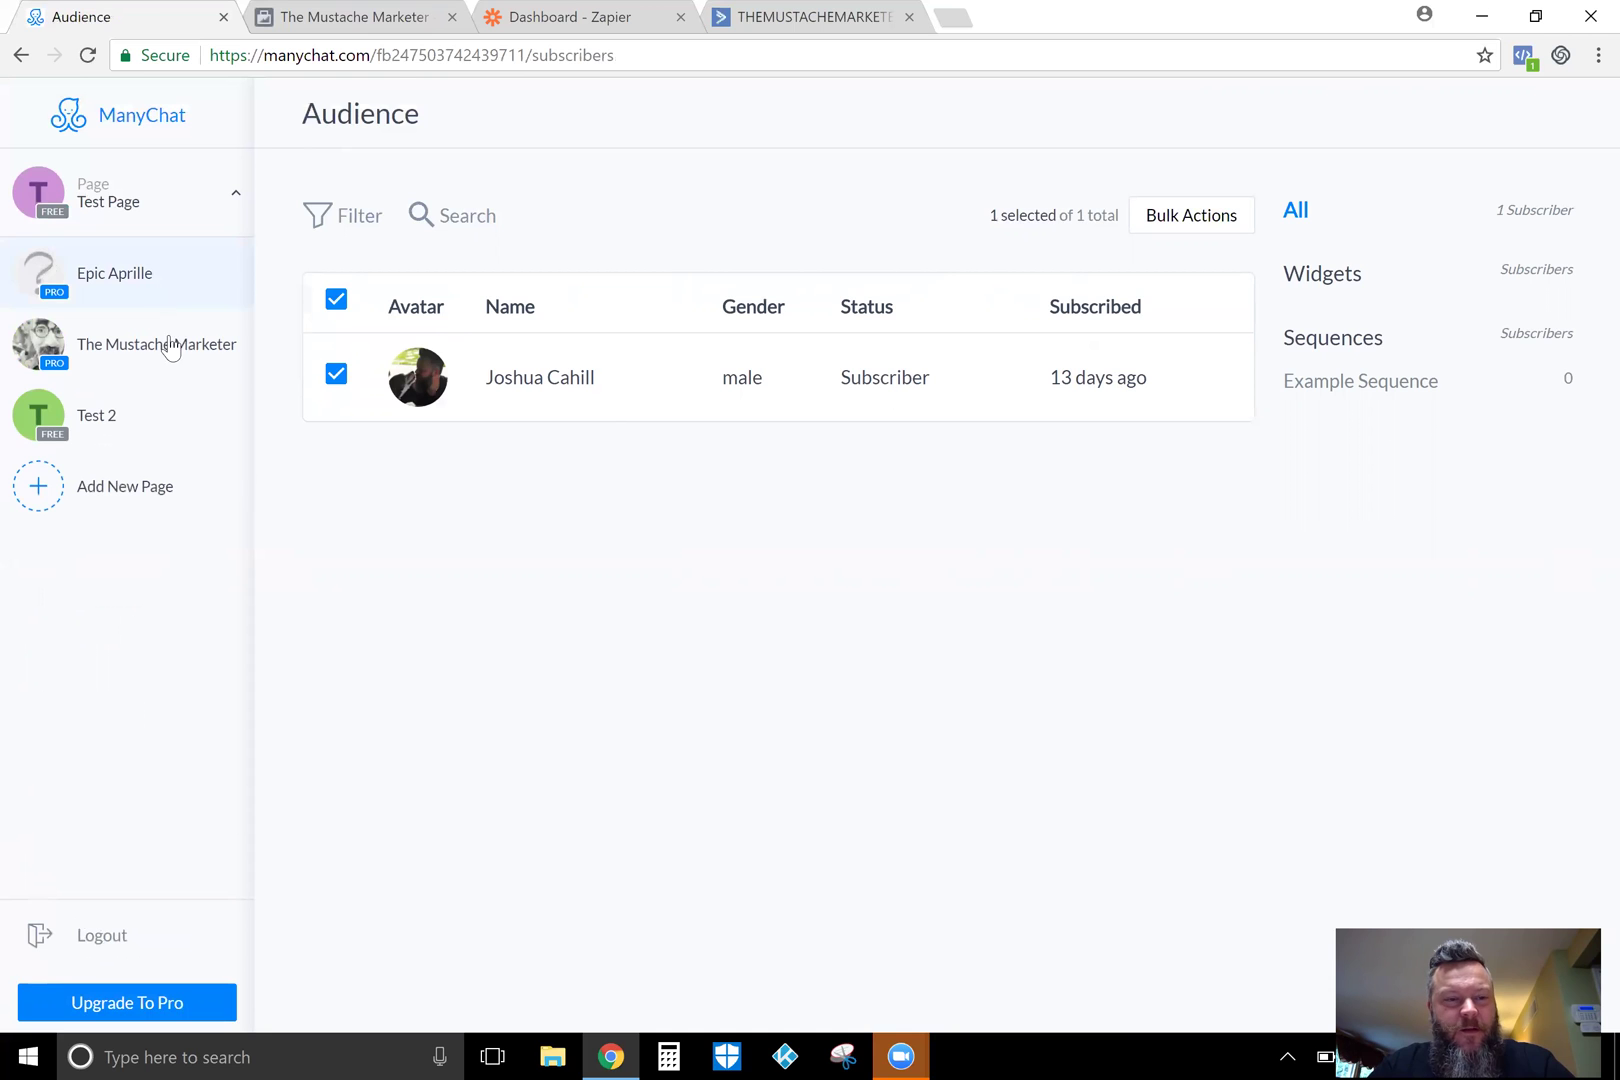
click(170, 347)
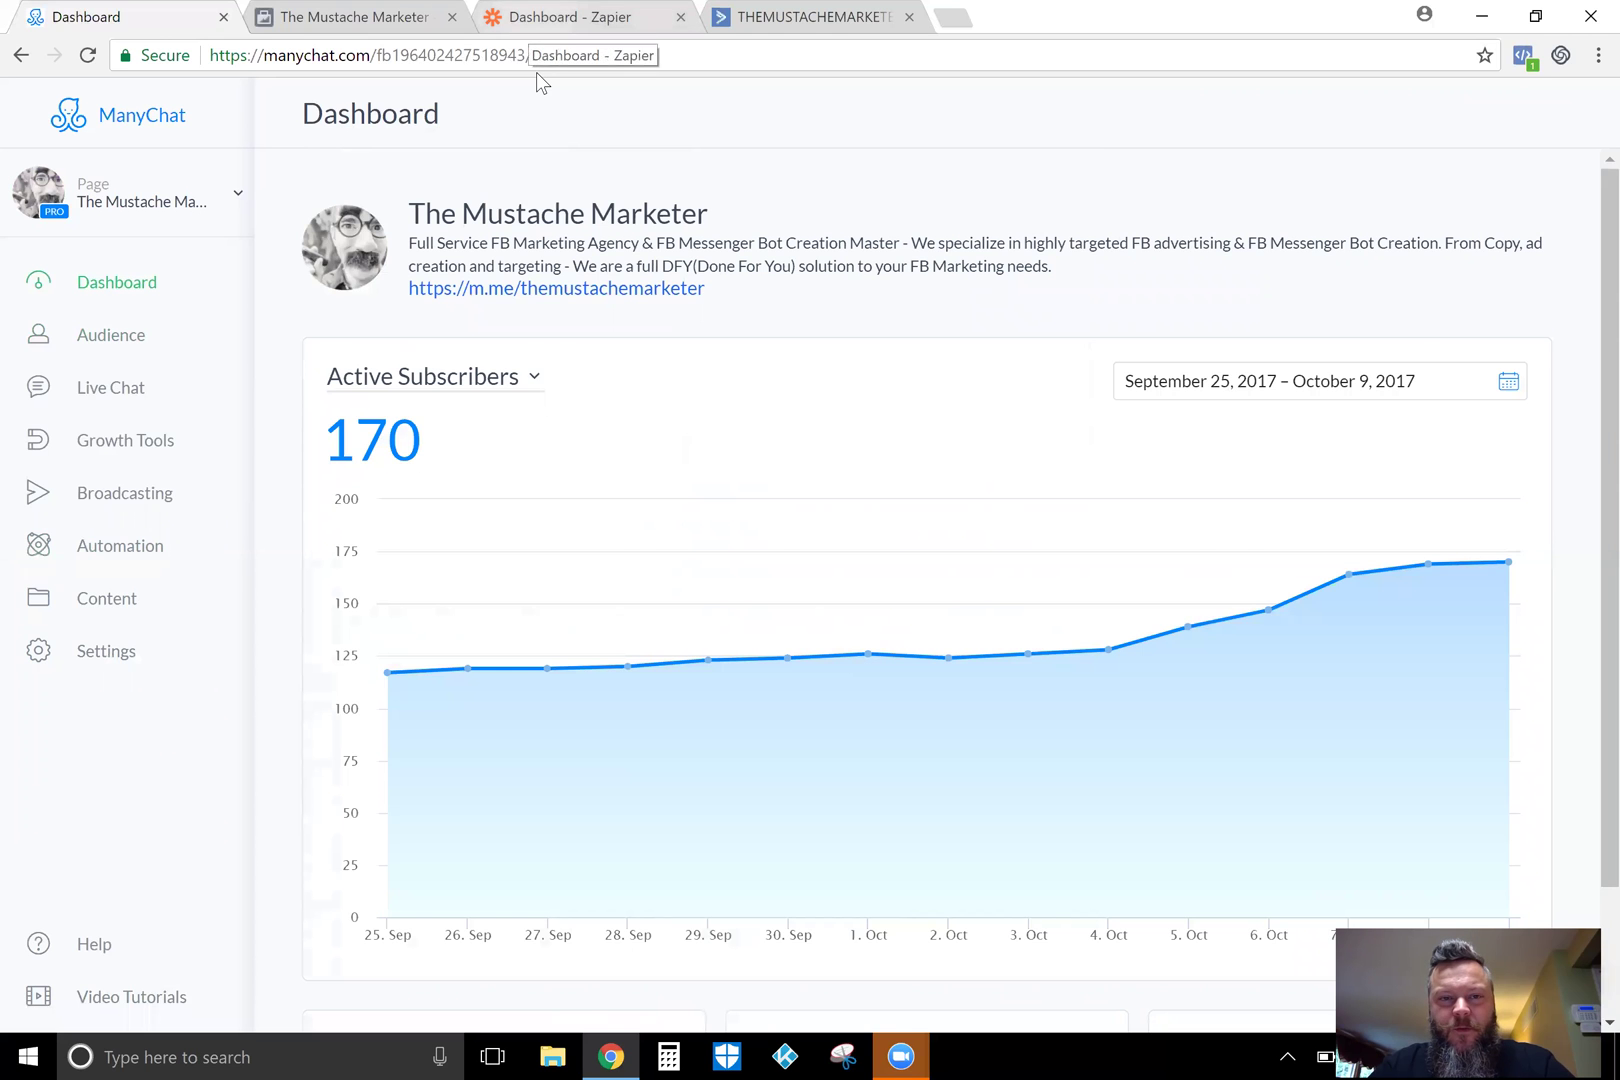
Switch to Zapier, open the MC Zap, and expand its ManyChat trigger and ActiveCampaign action steps.
click(537, 17)
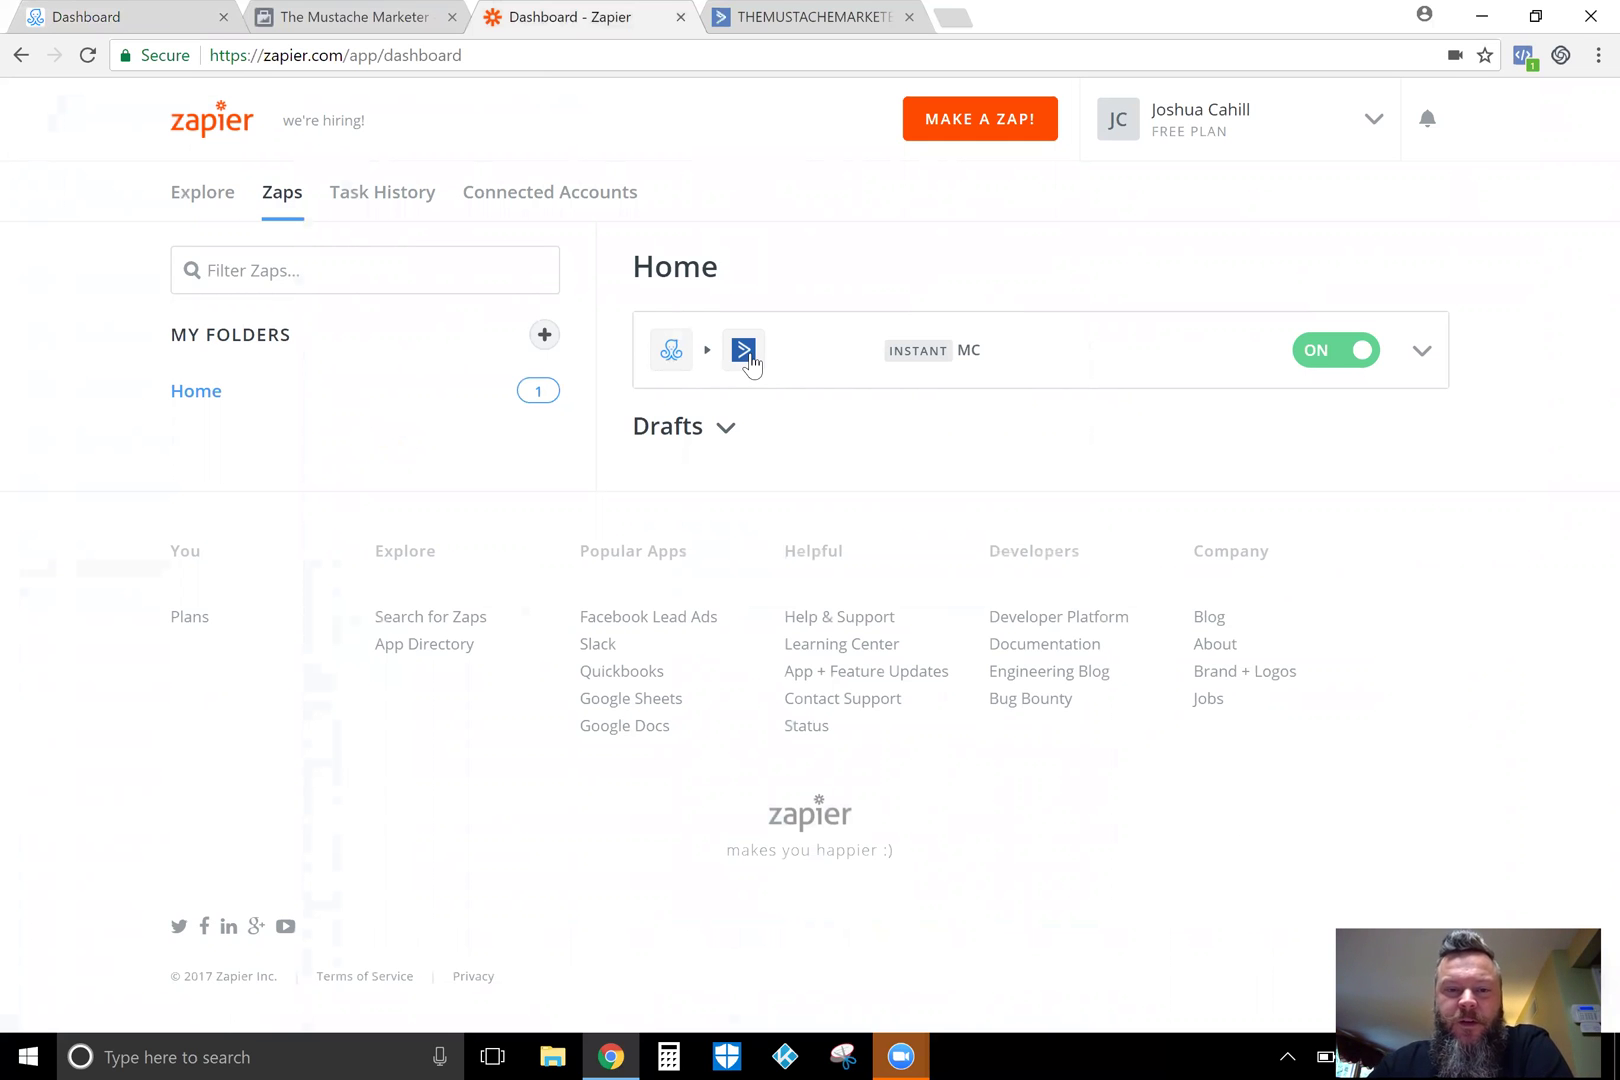
click(685, 354)
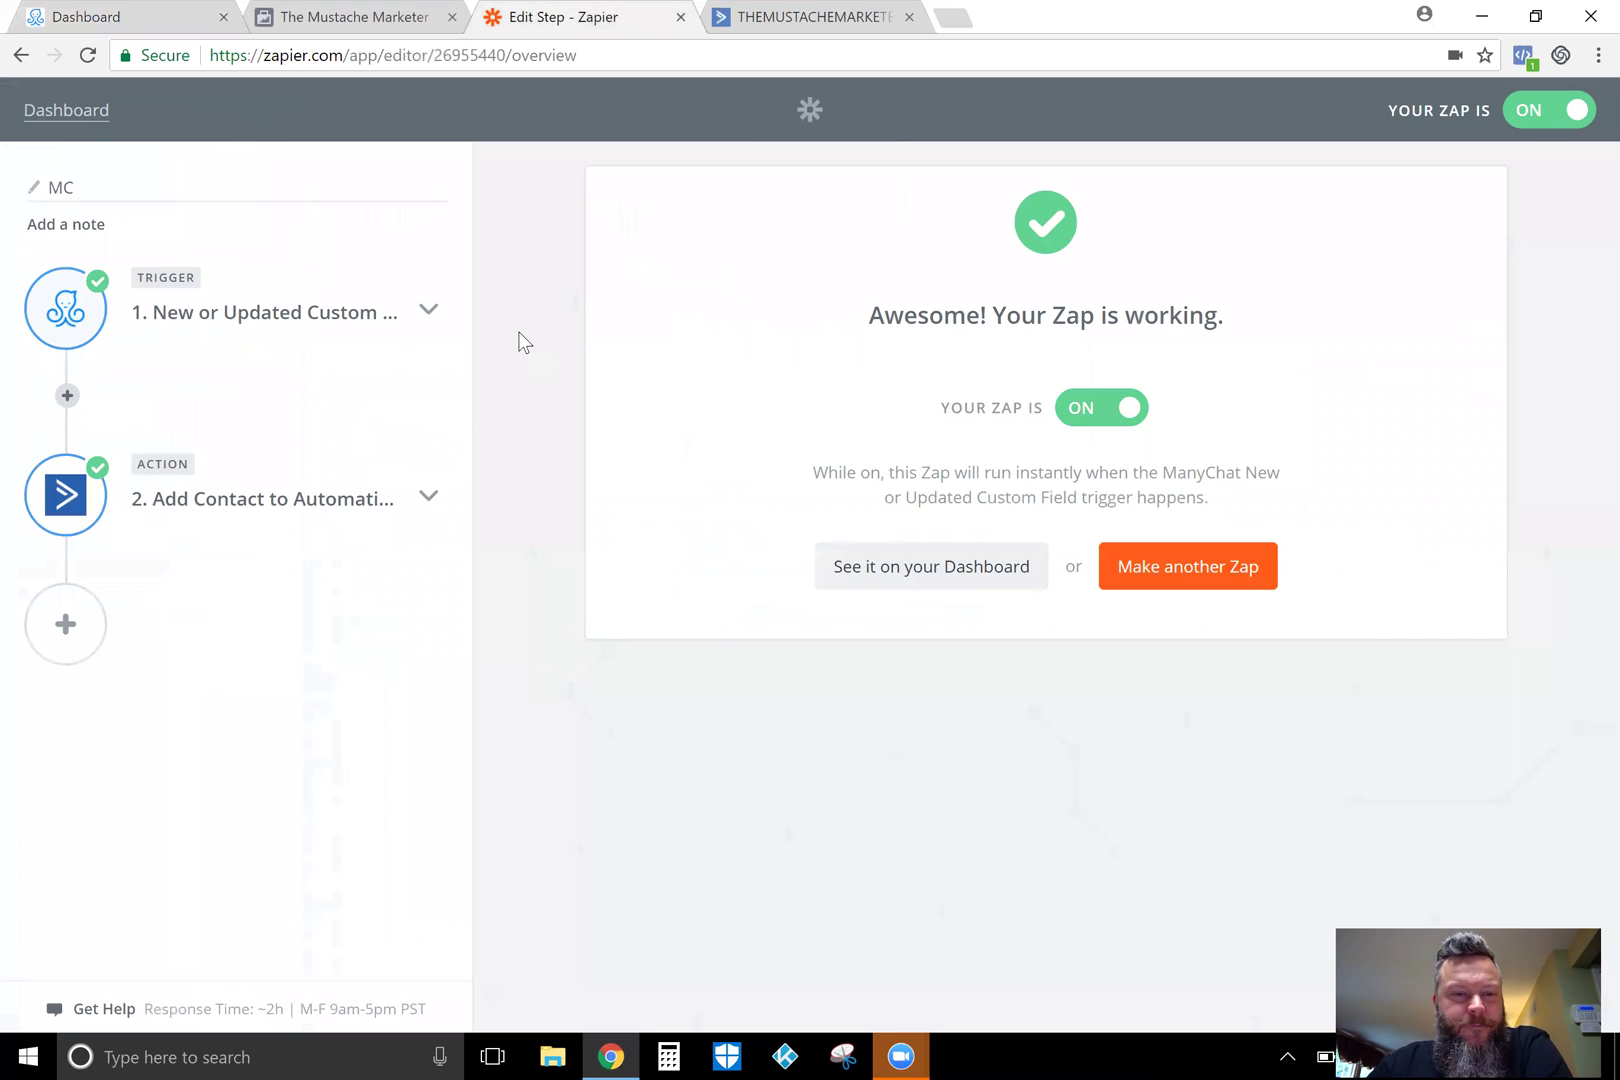
click(428, 310)
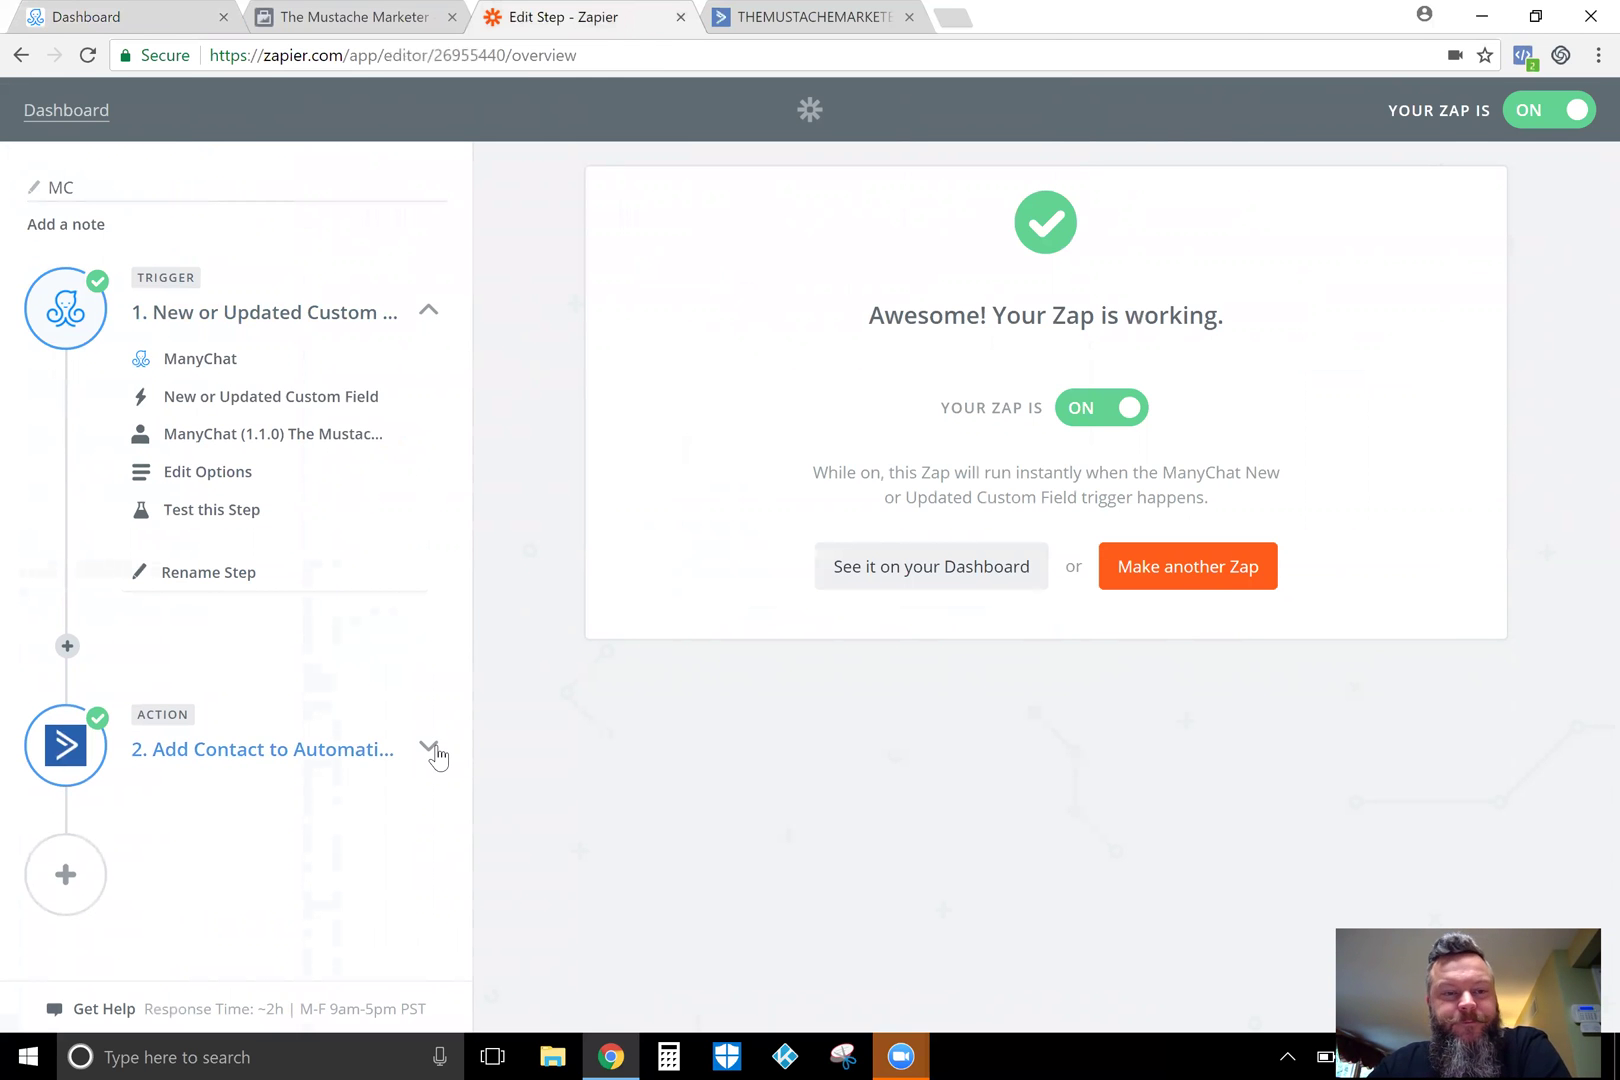
click(435, 755)
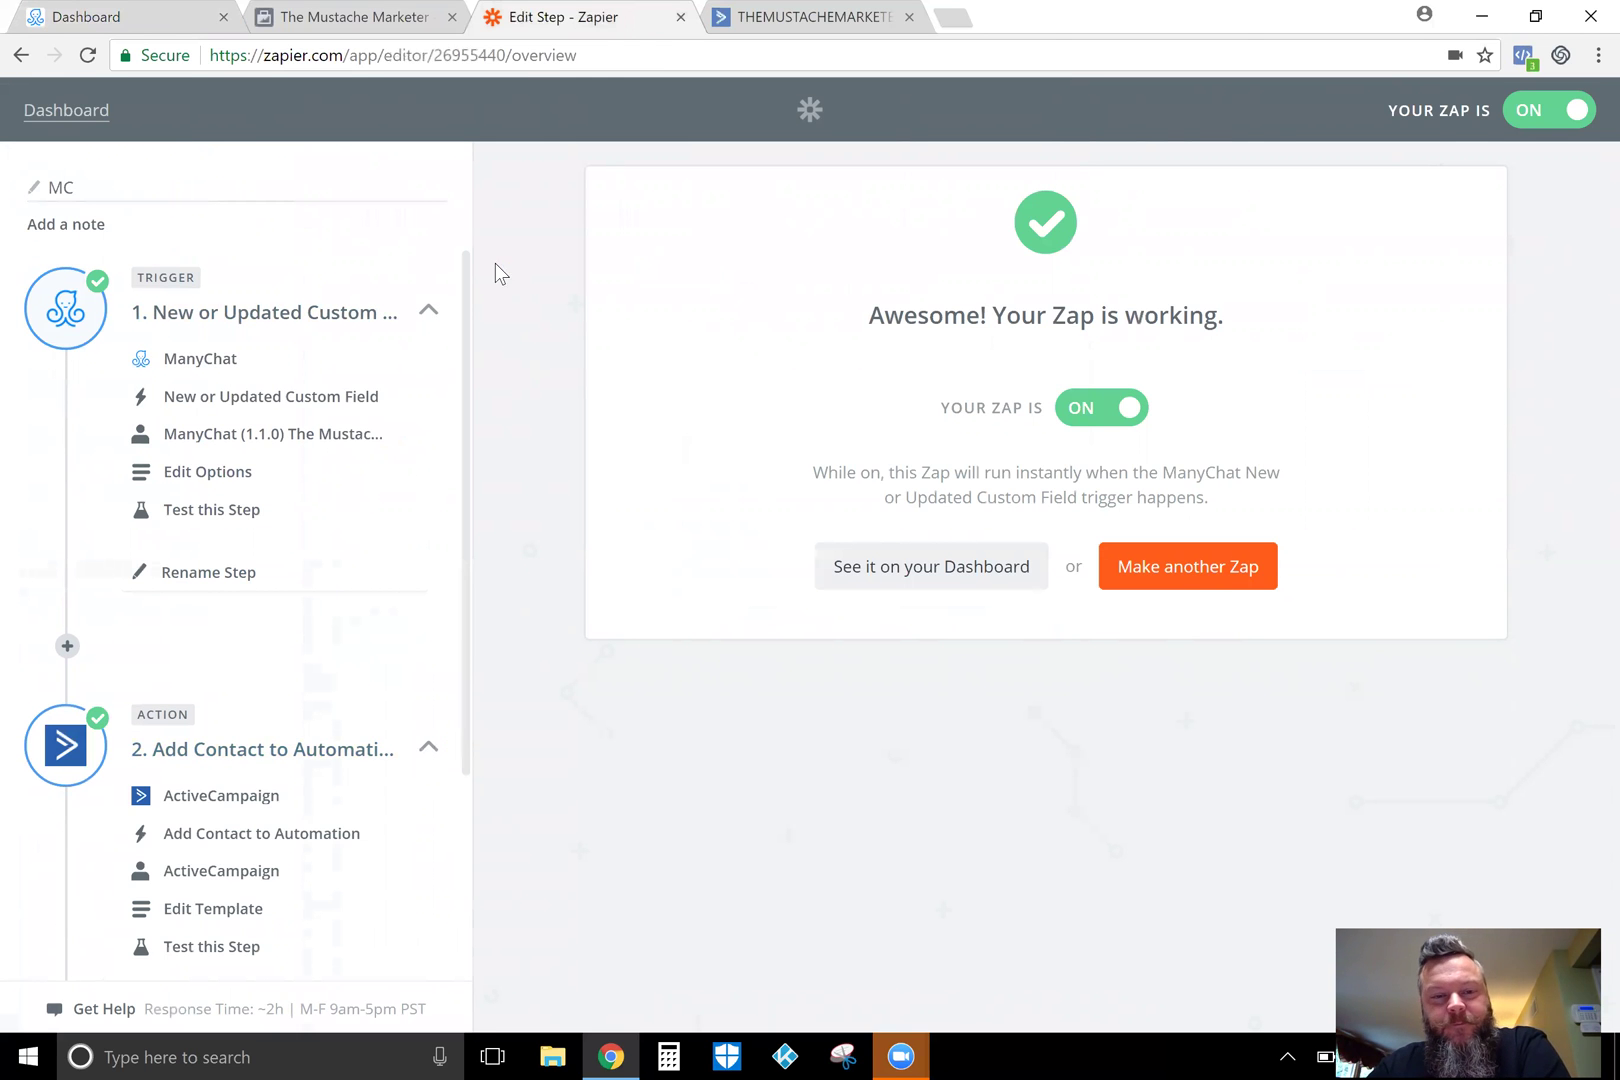
Choose ManyChat as the trigger app and continue with New or Updated Custom Field as its trigger.
click(229, 366)
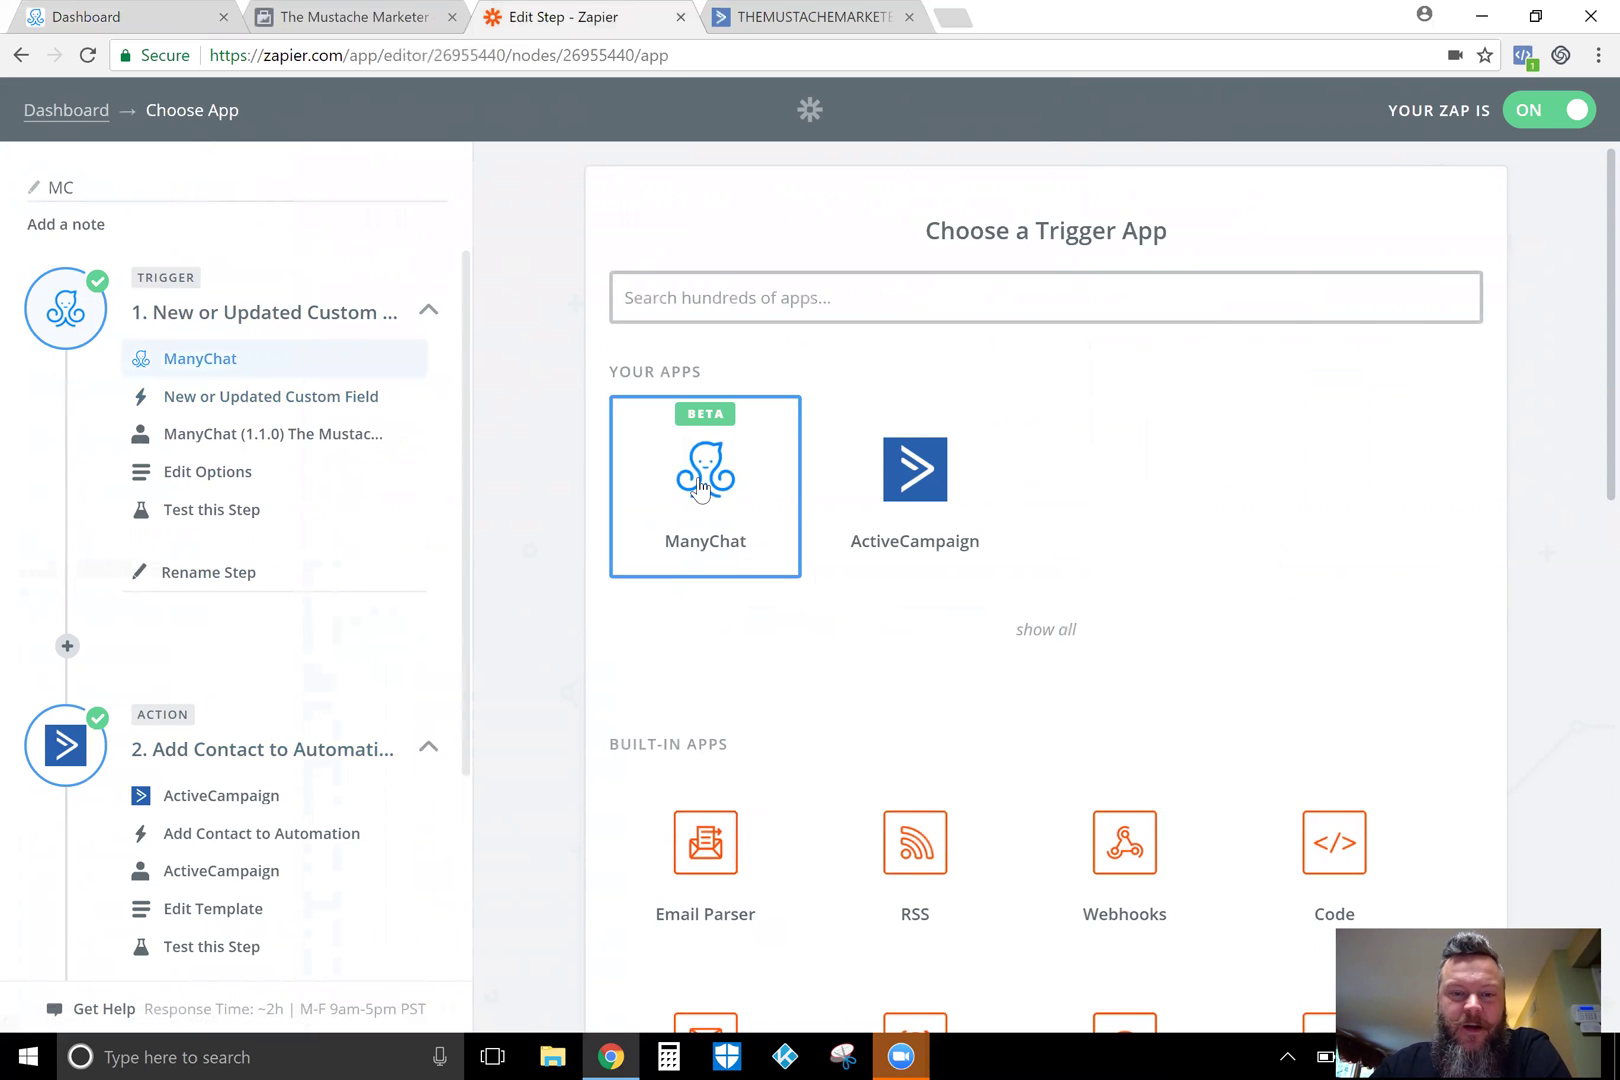
click(697, 477)
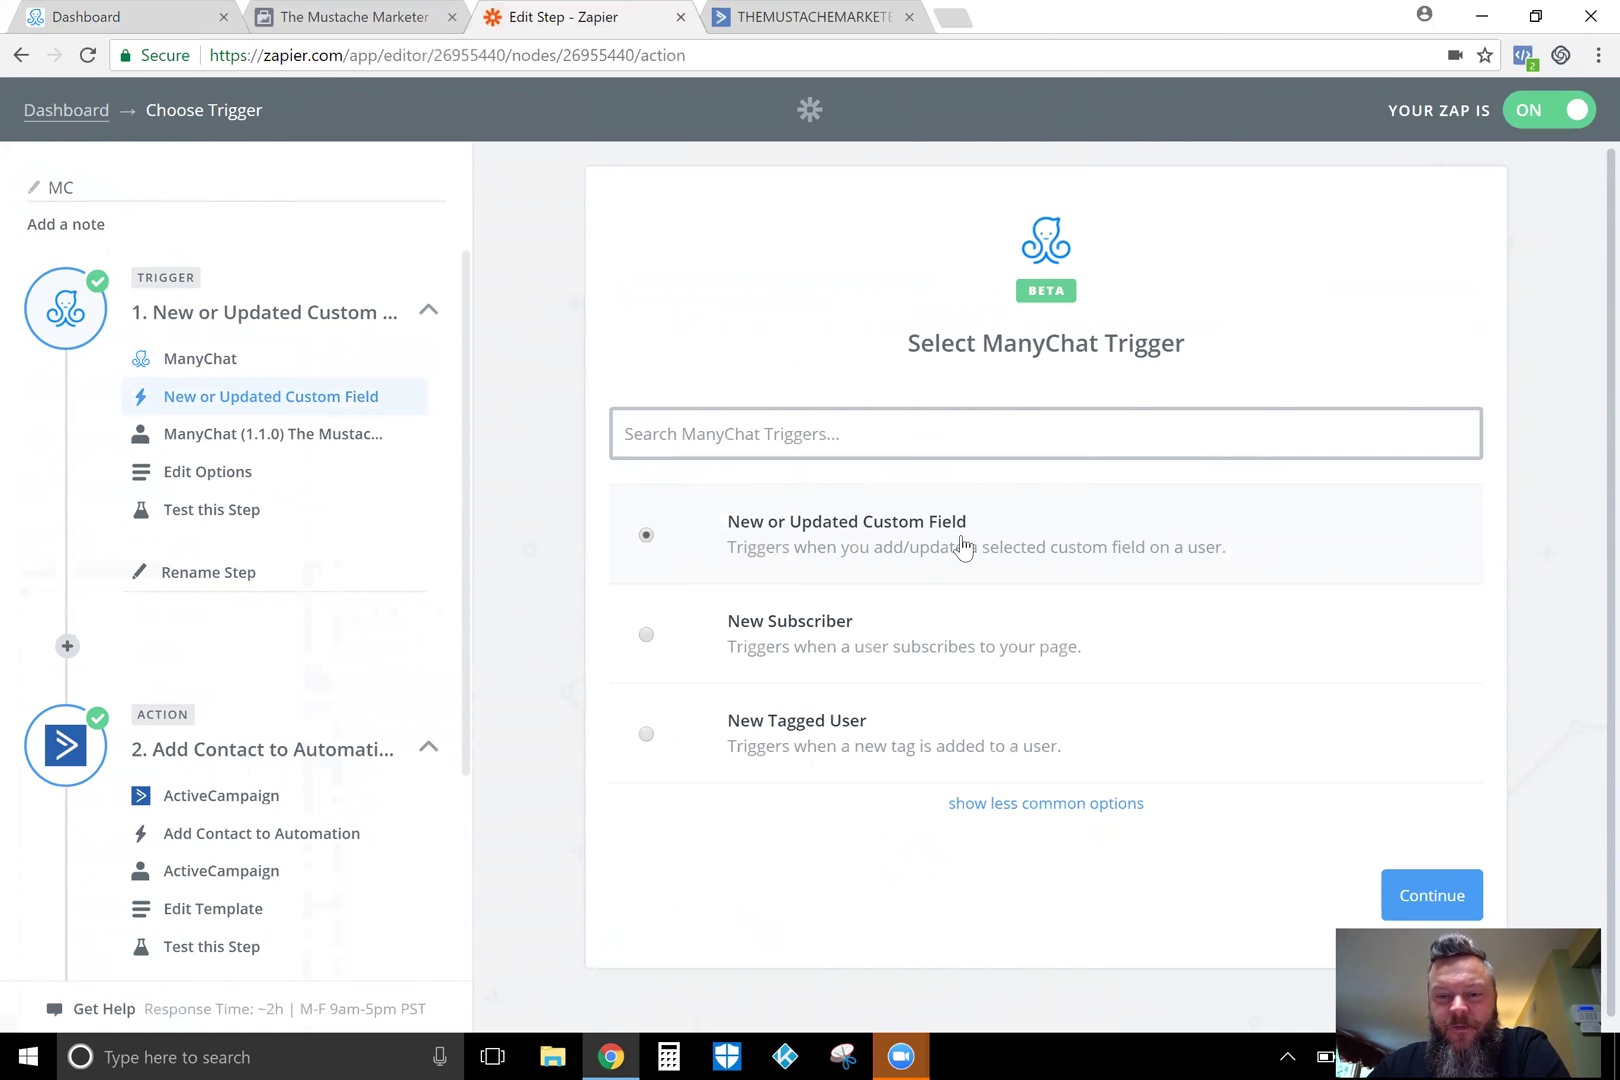
scroll(1512, 579, down, 1)
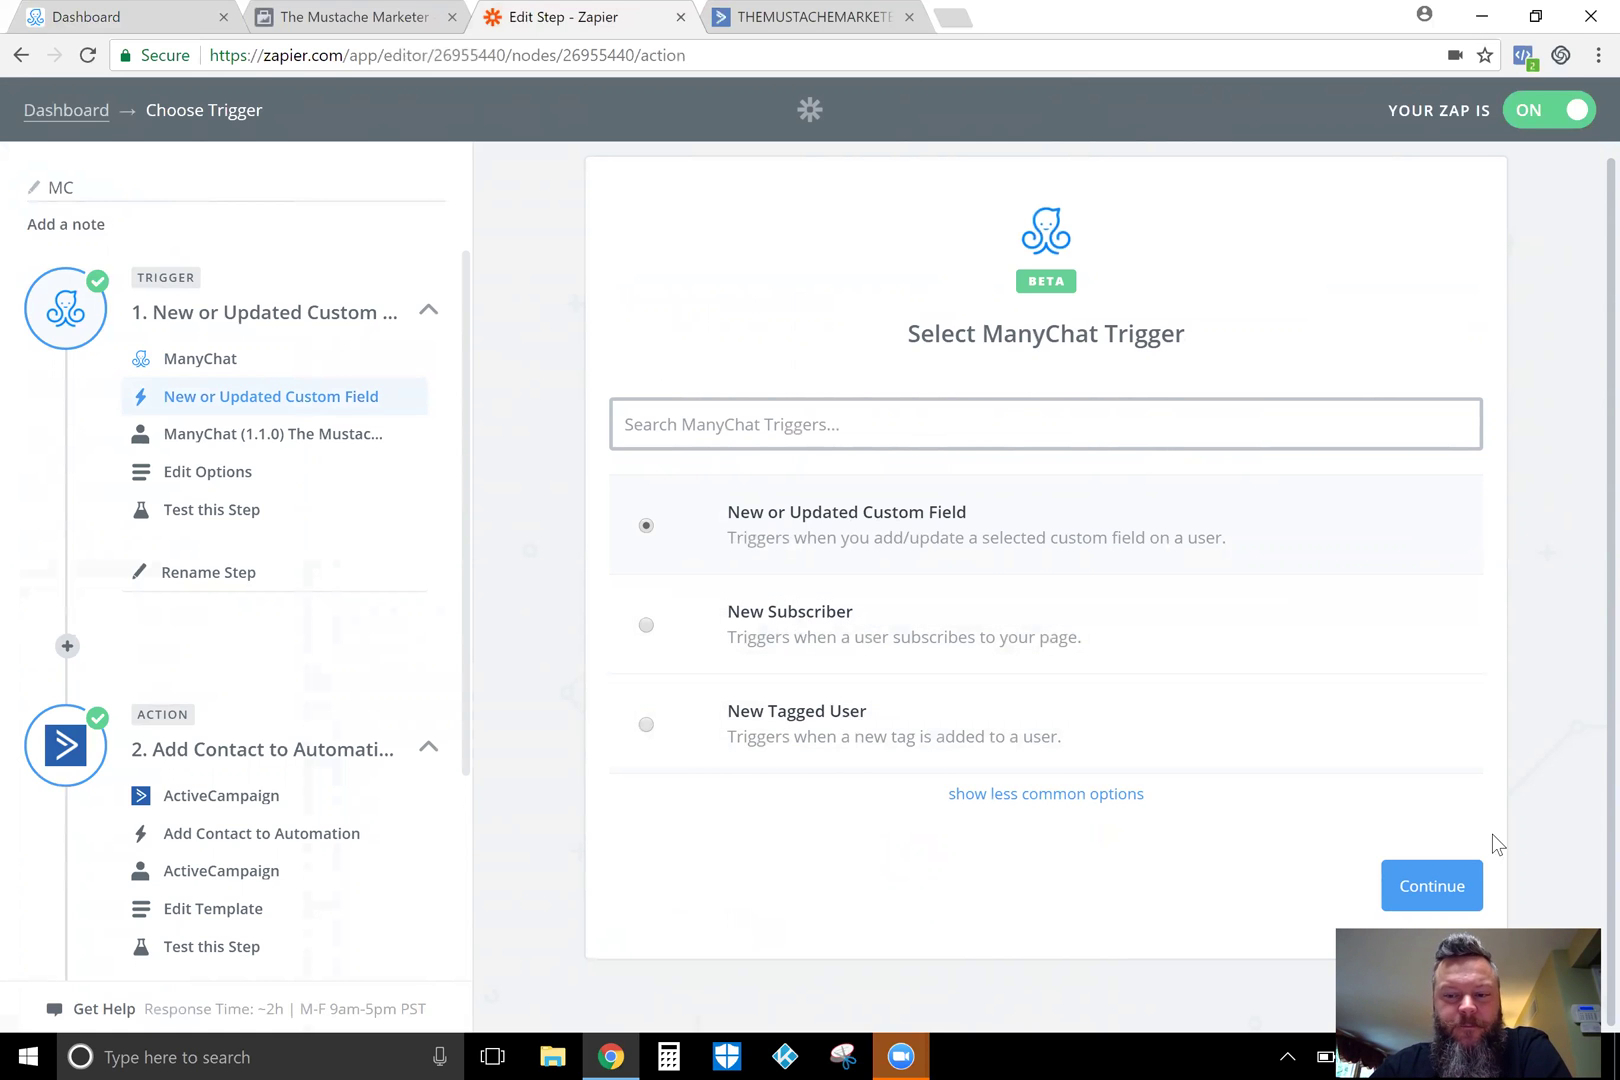
click(1445, 885)
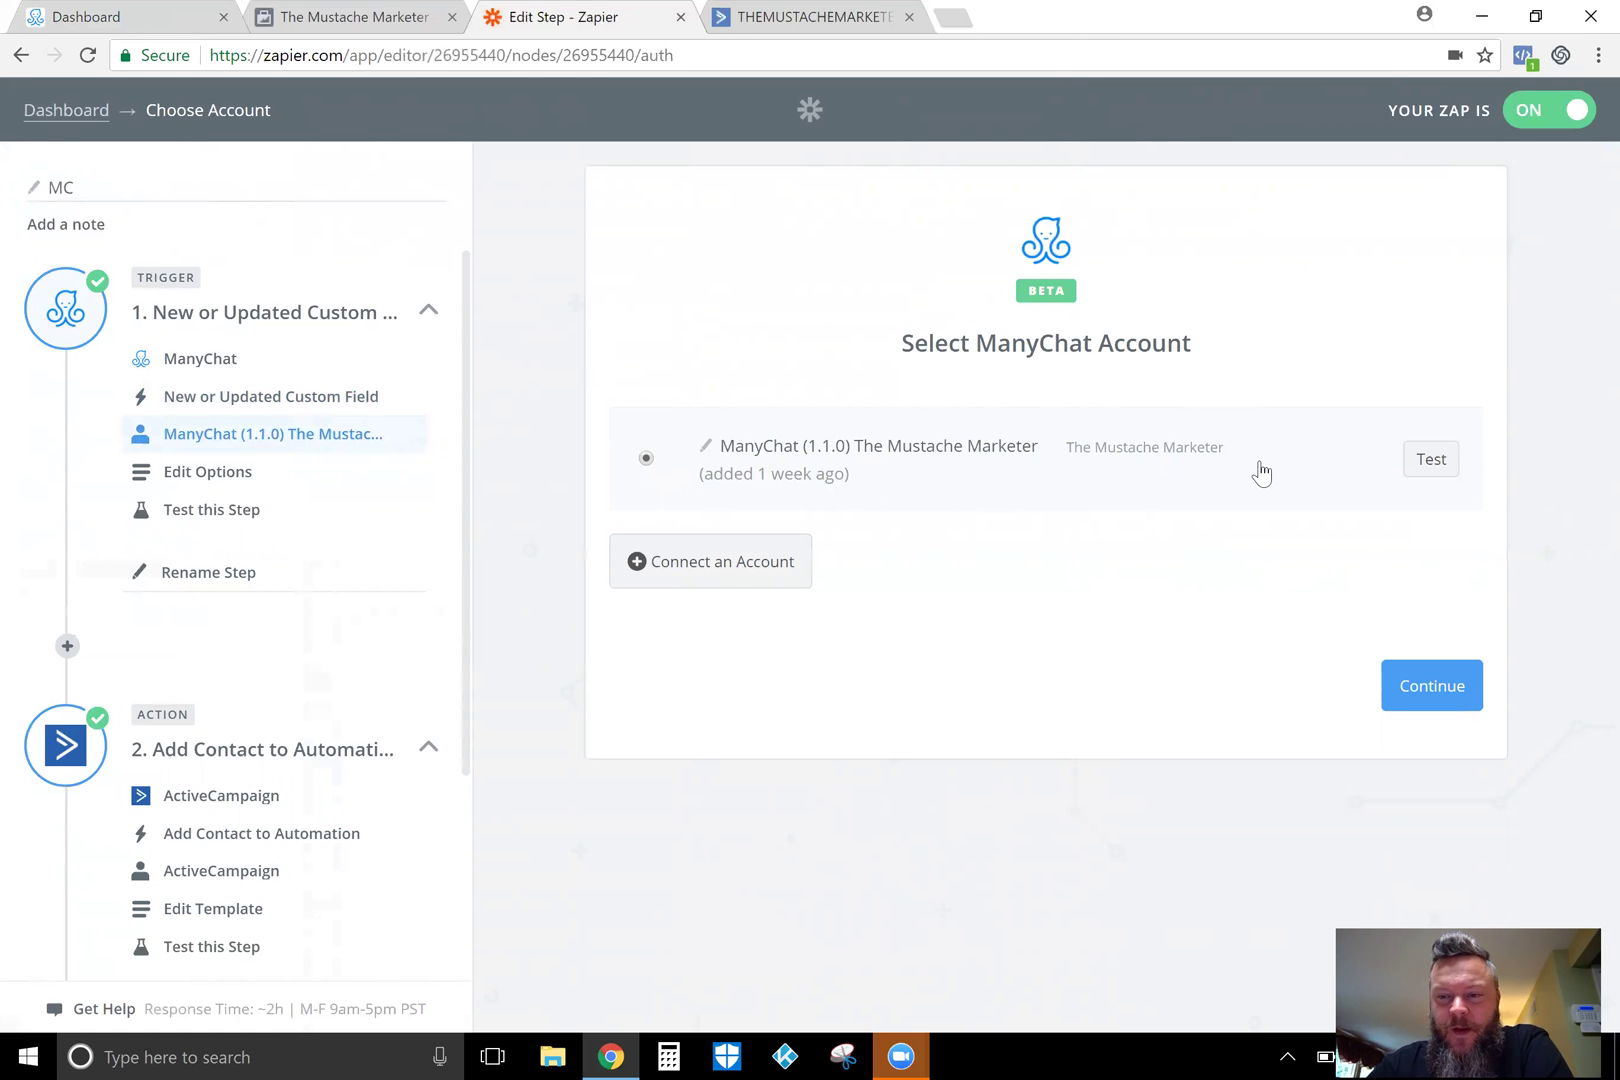
Test the connected The Mustache Marketer ManyChat account, and complete the trigger setup with Email as the custom field.
click(1423, 463)
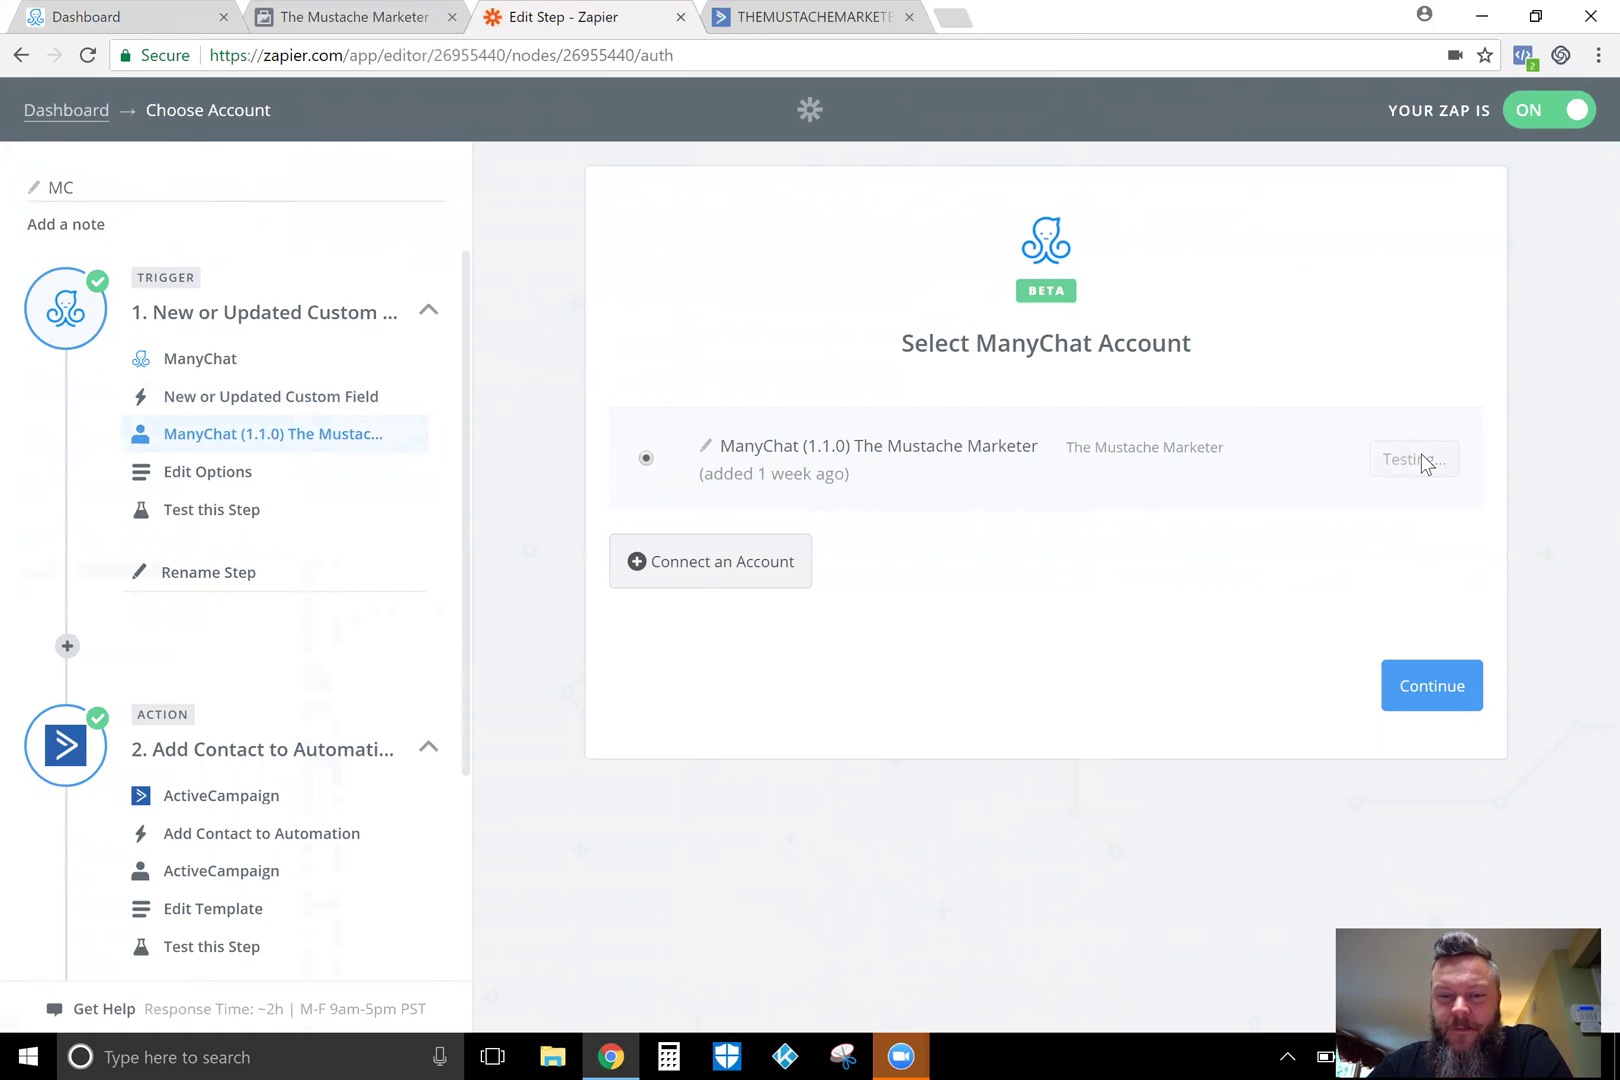
click(1440, 688)
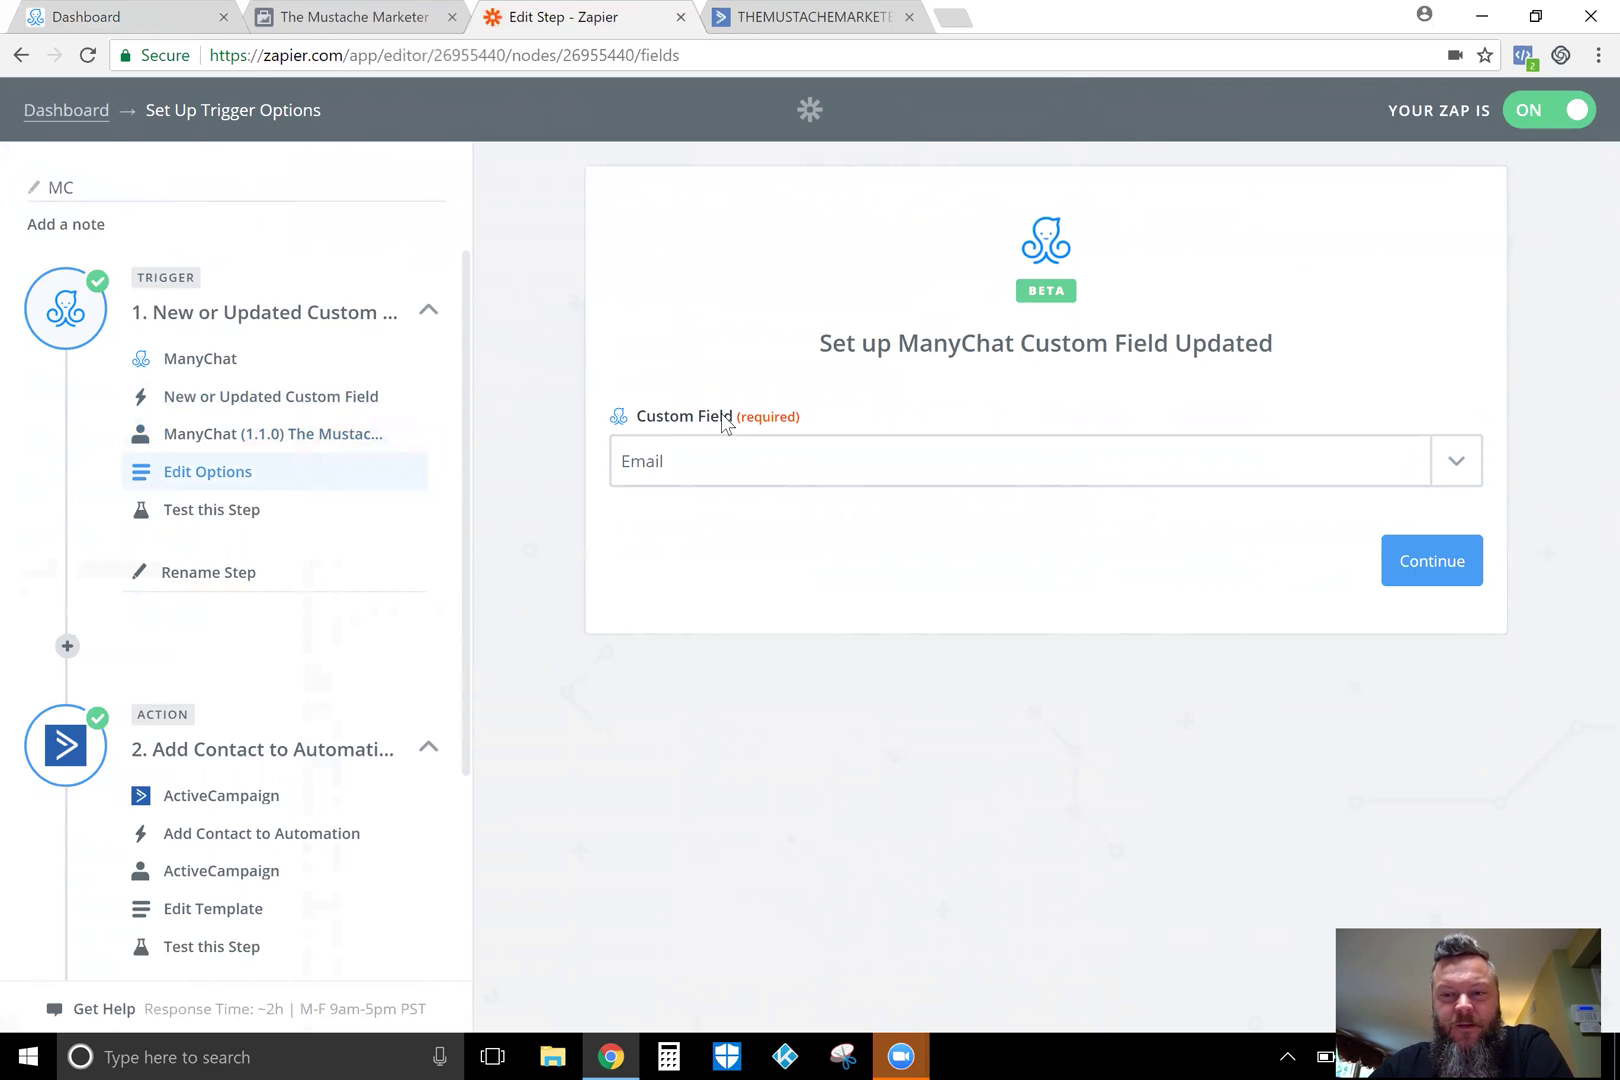
click(1453, 478)
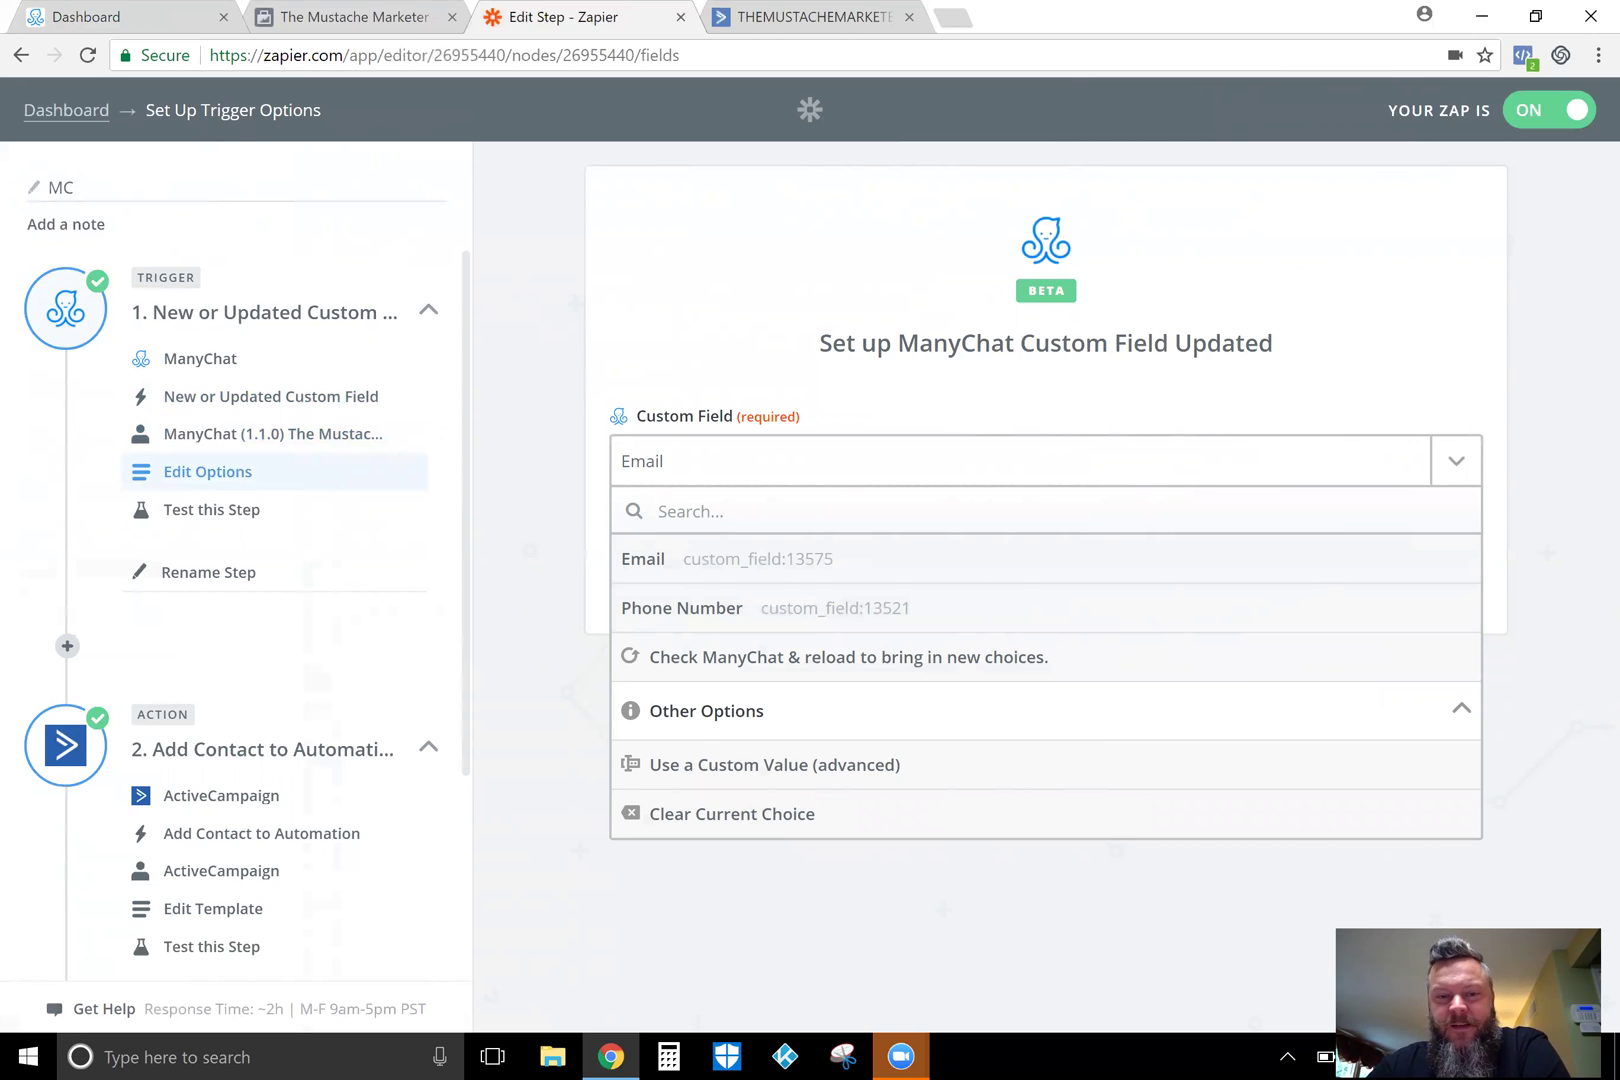
click(755, 468)
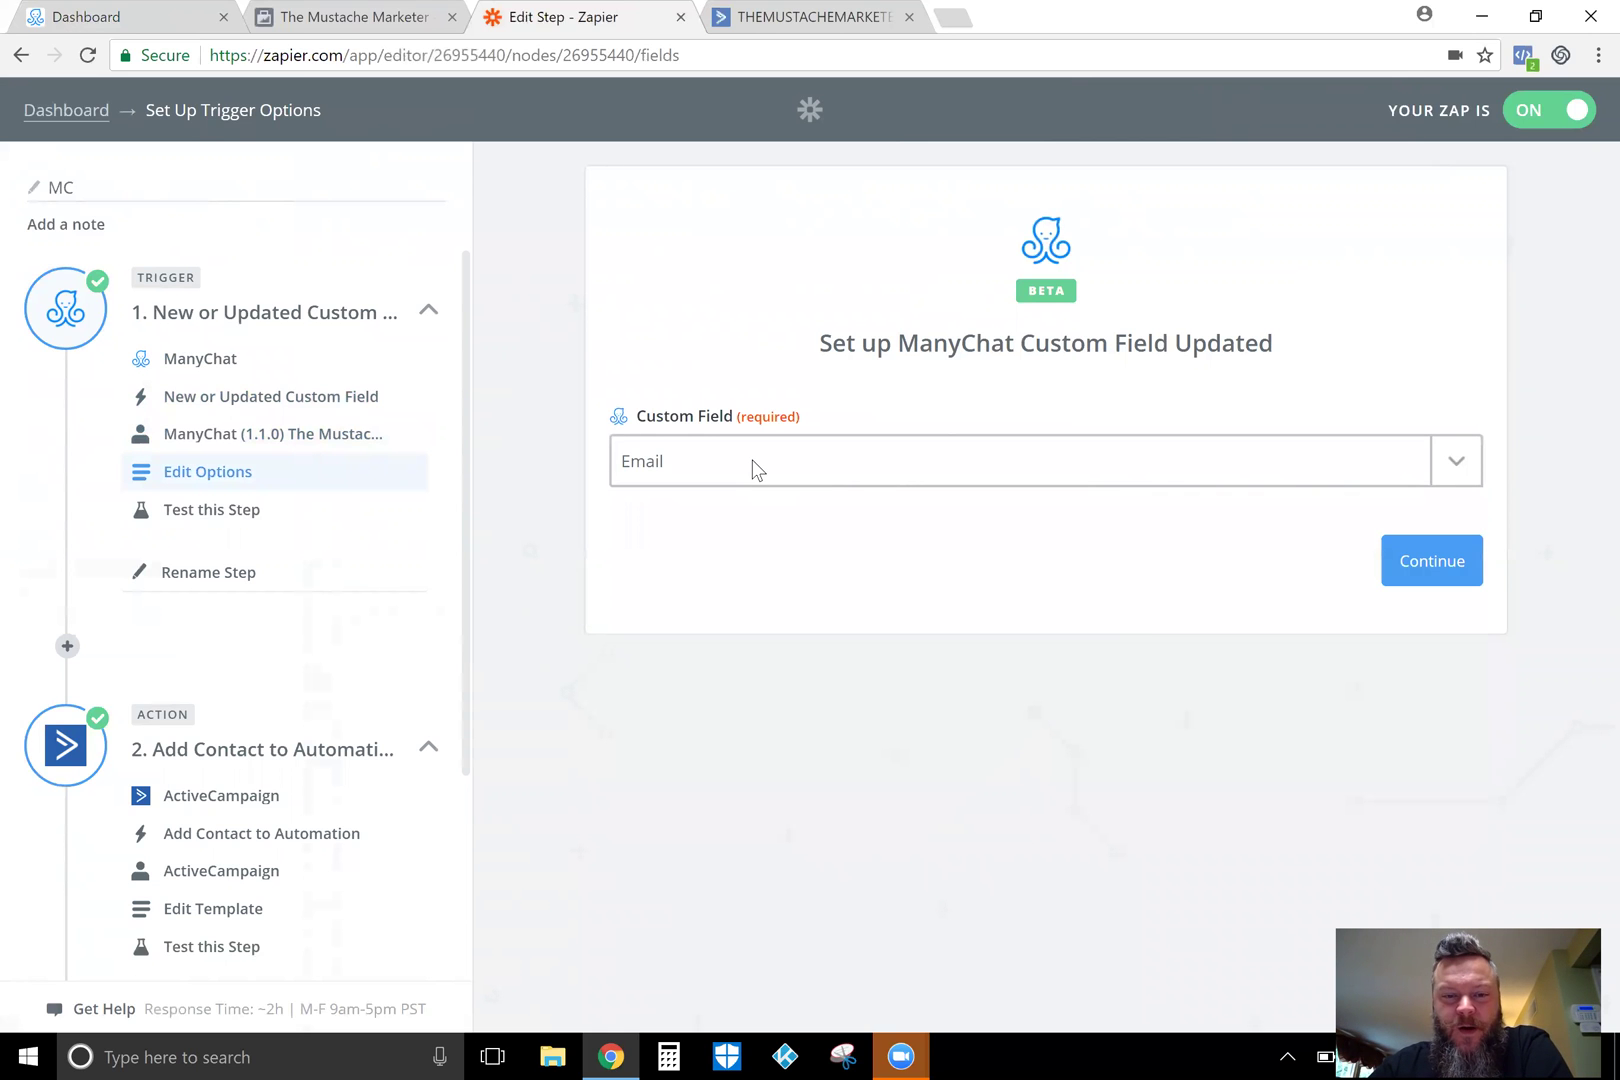
click(1432, 562)
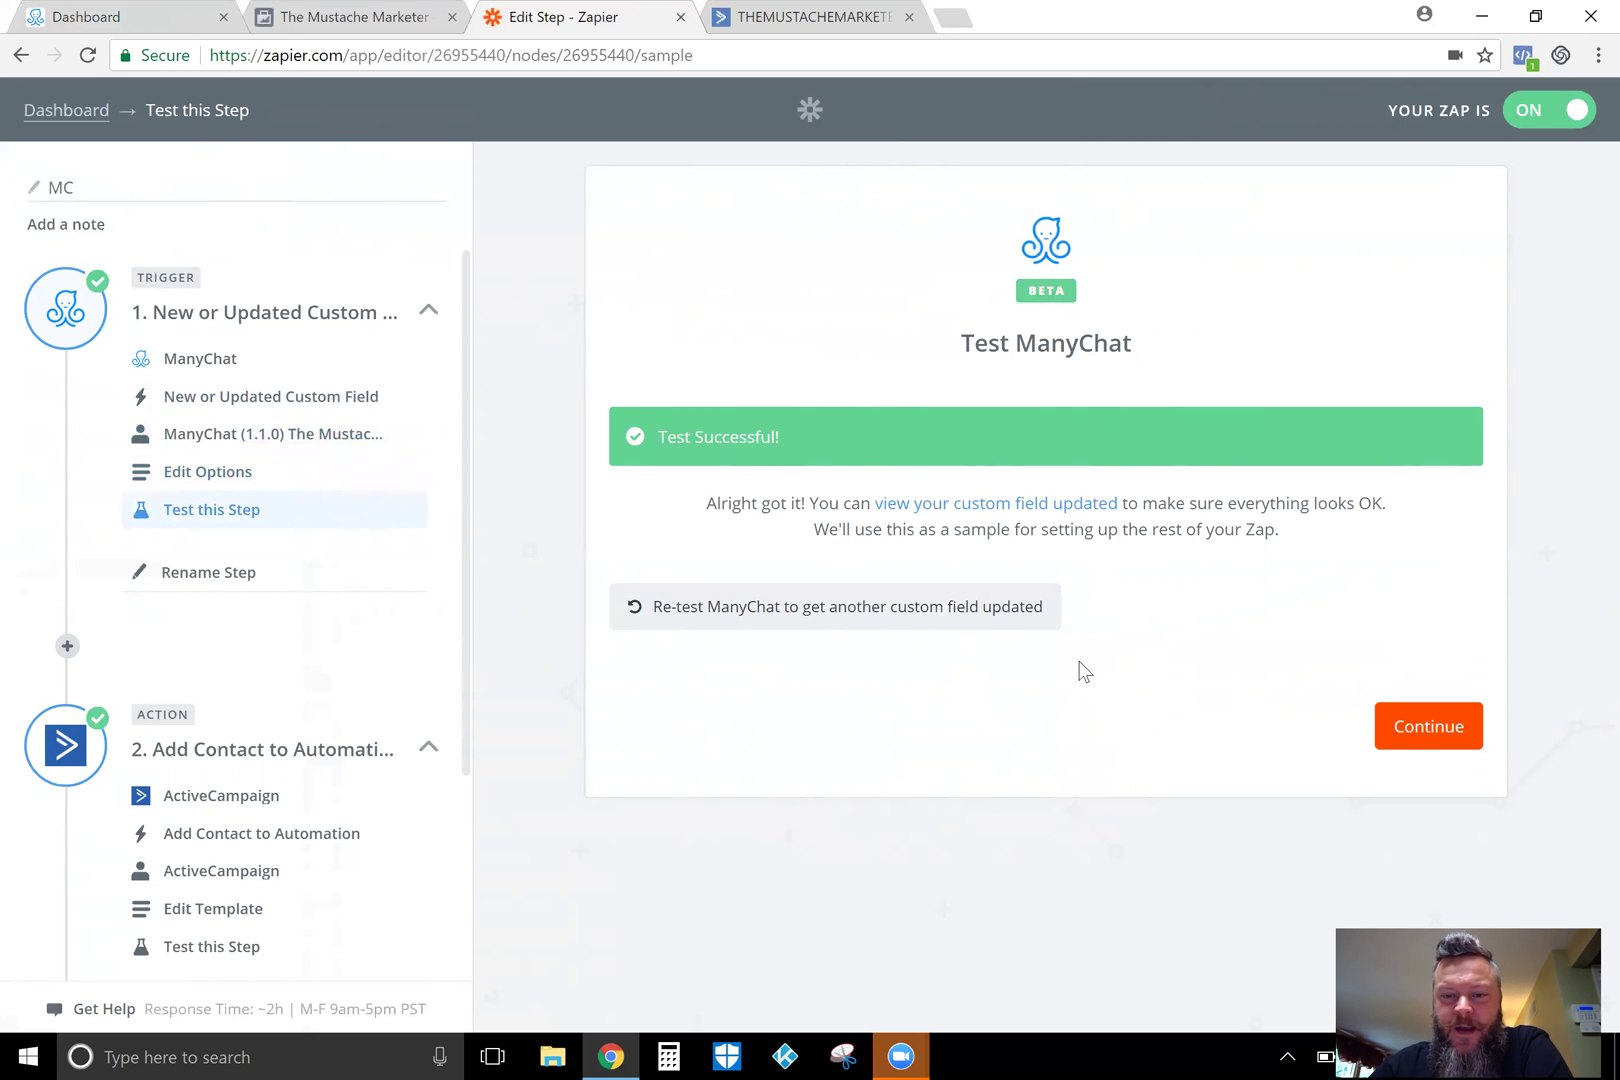
click(1426, 735)
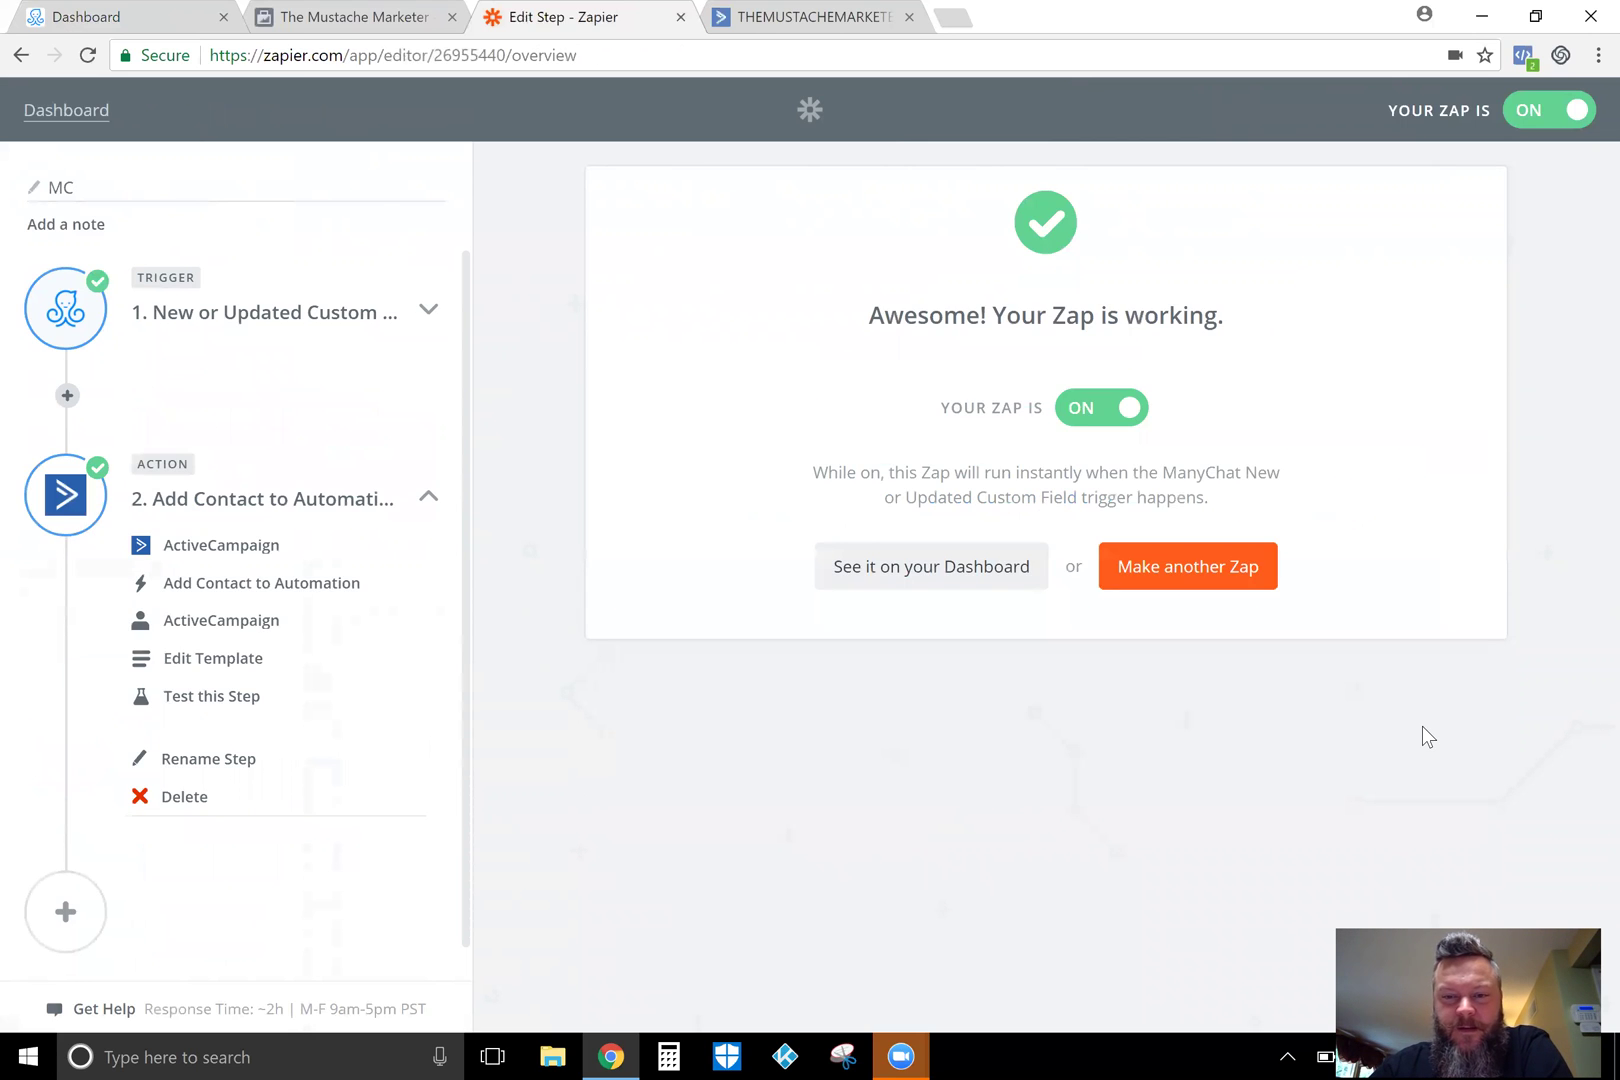
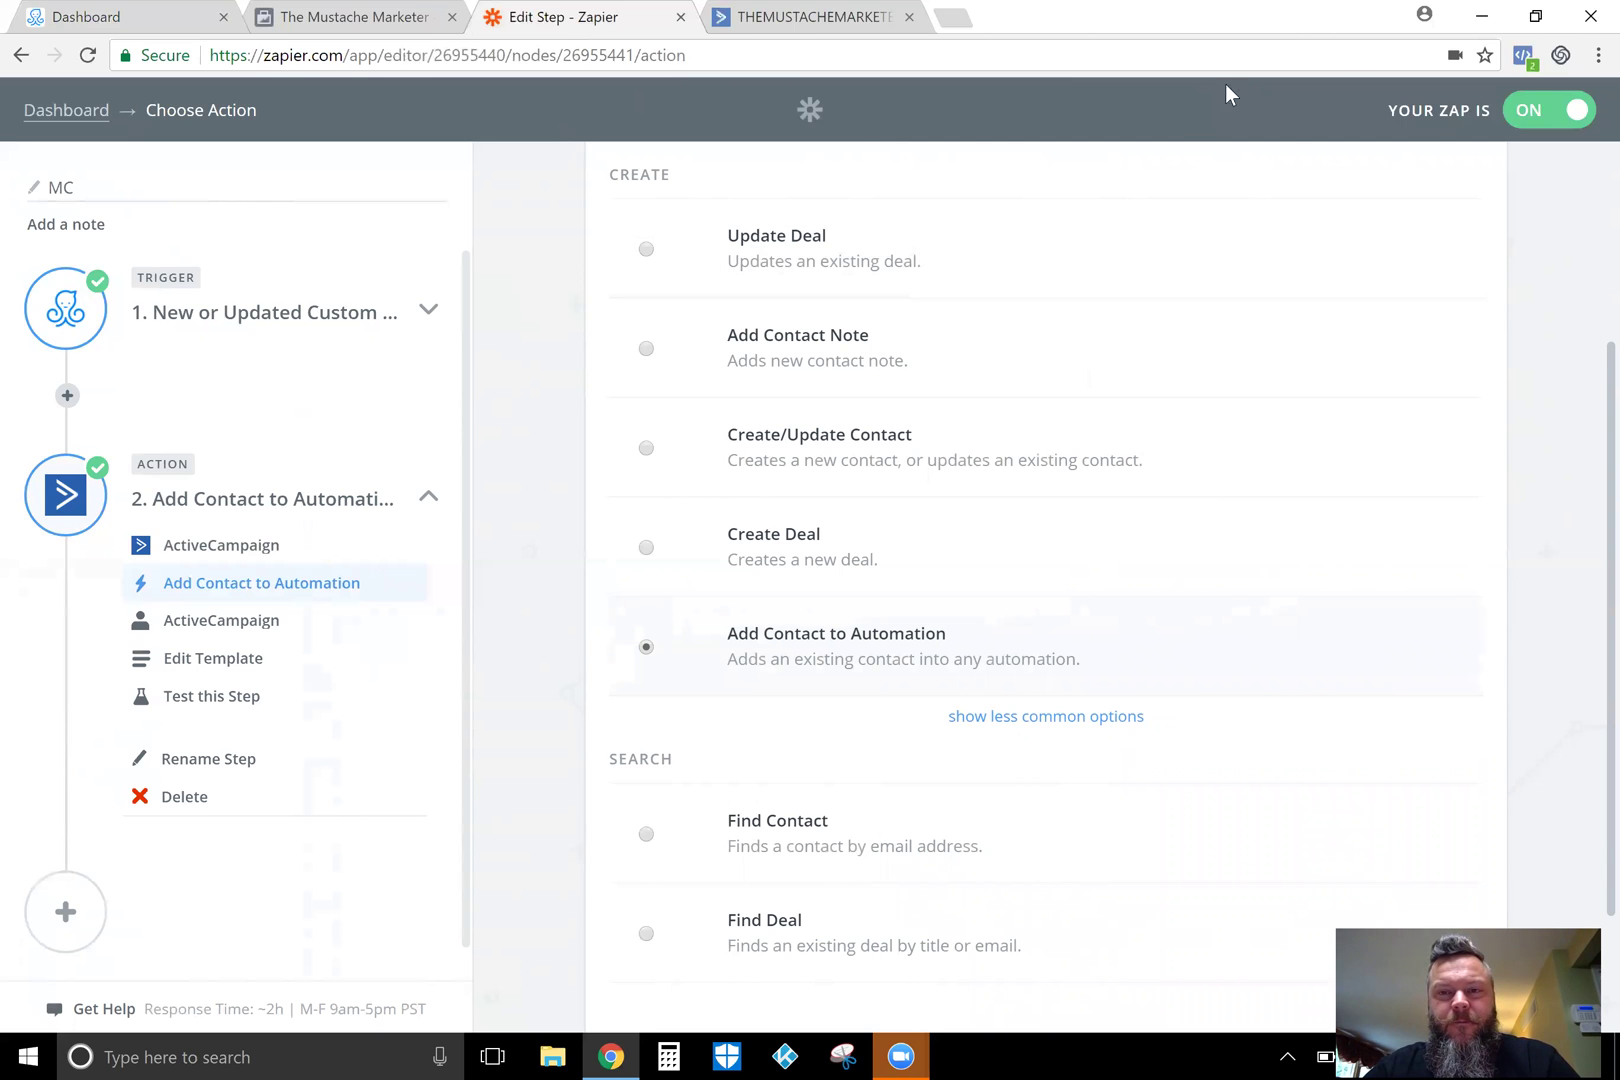
Switch to ActiveCampaign to view the Messenger Bot Hacks Guide automation and the full automations list, and return to Zapier.
click(1536, 16)
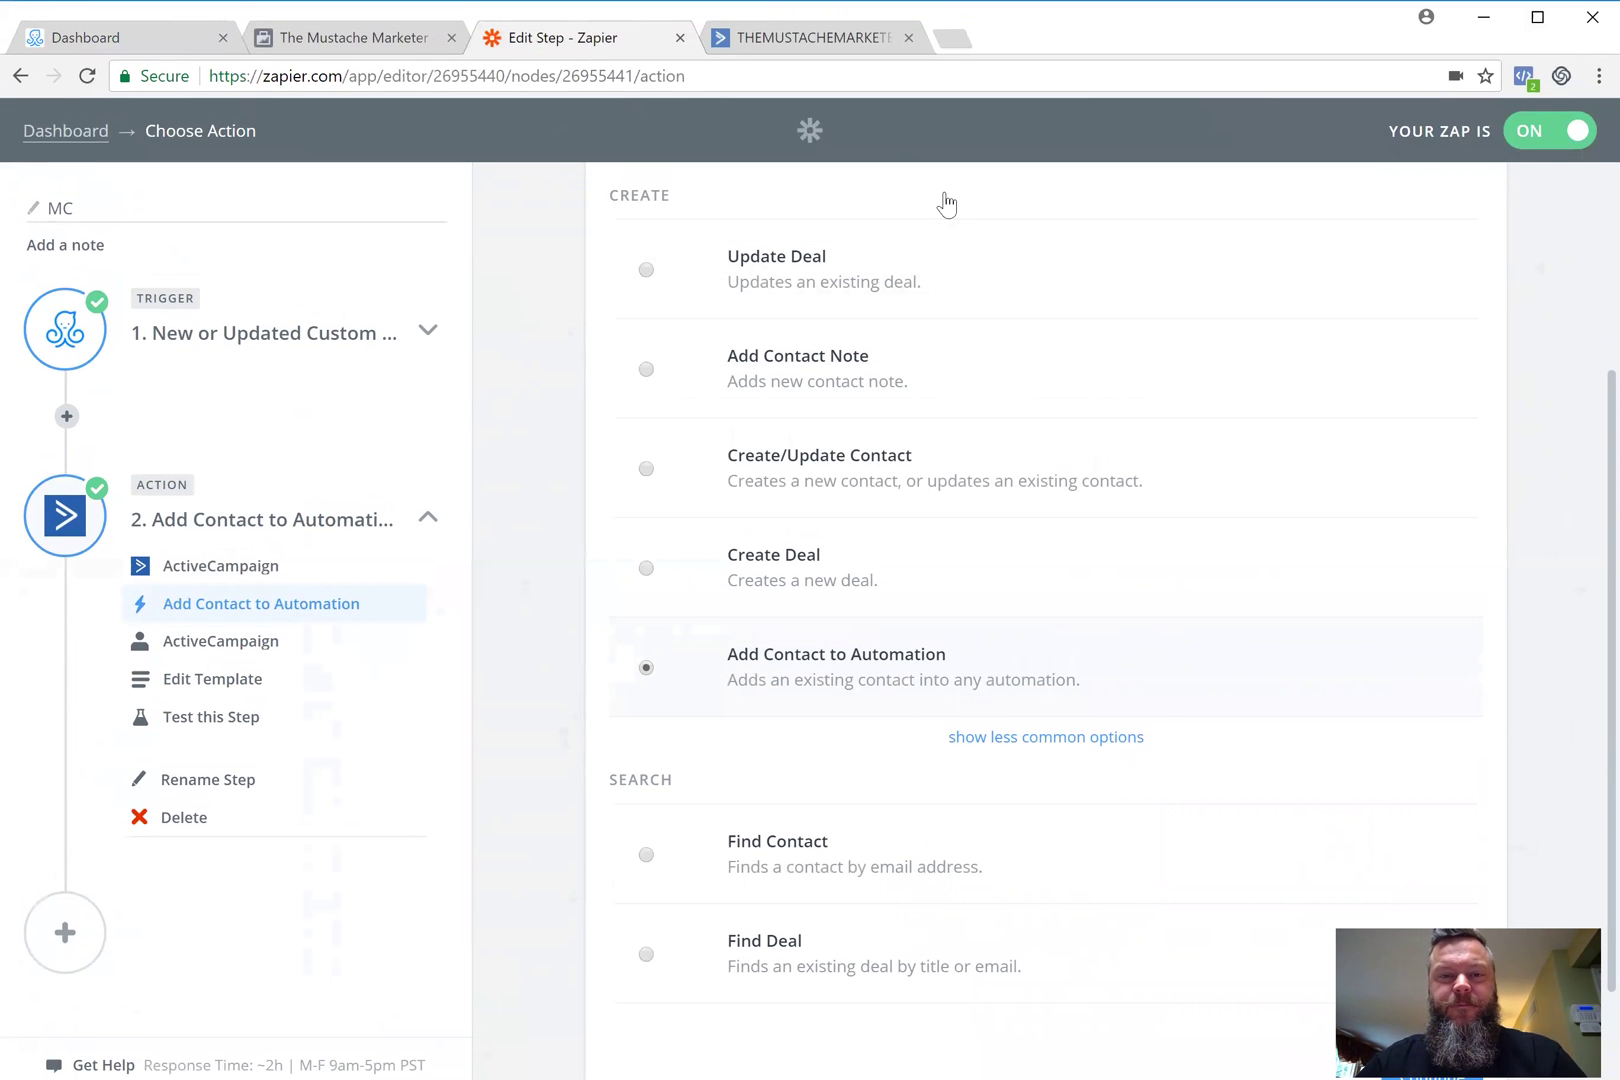
click(773, 40)
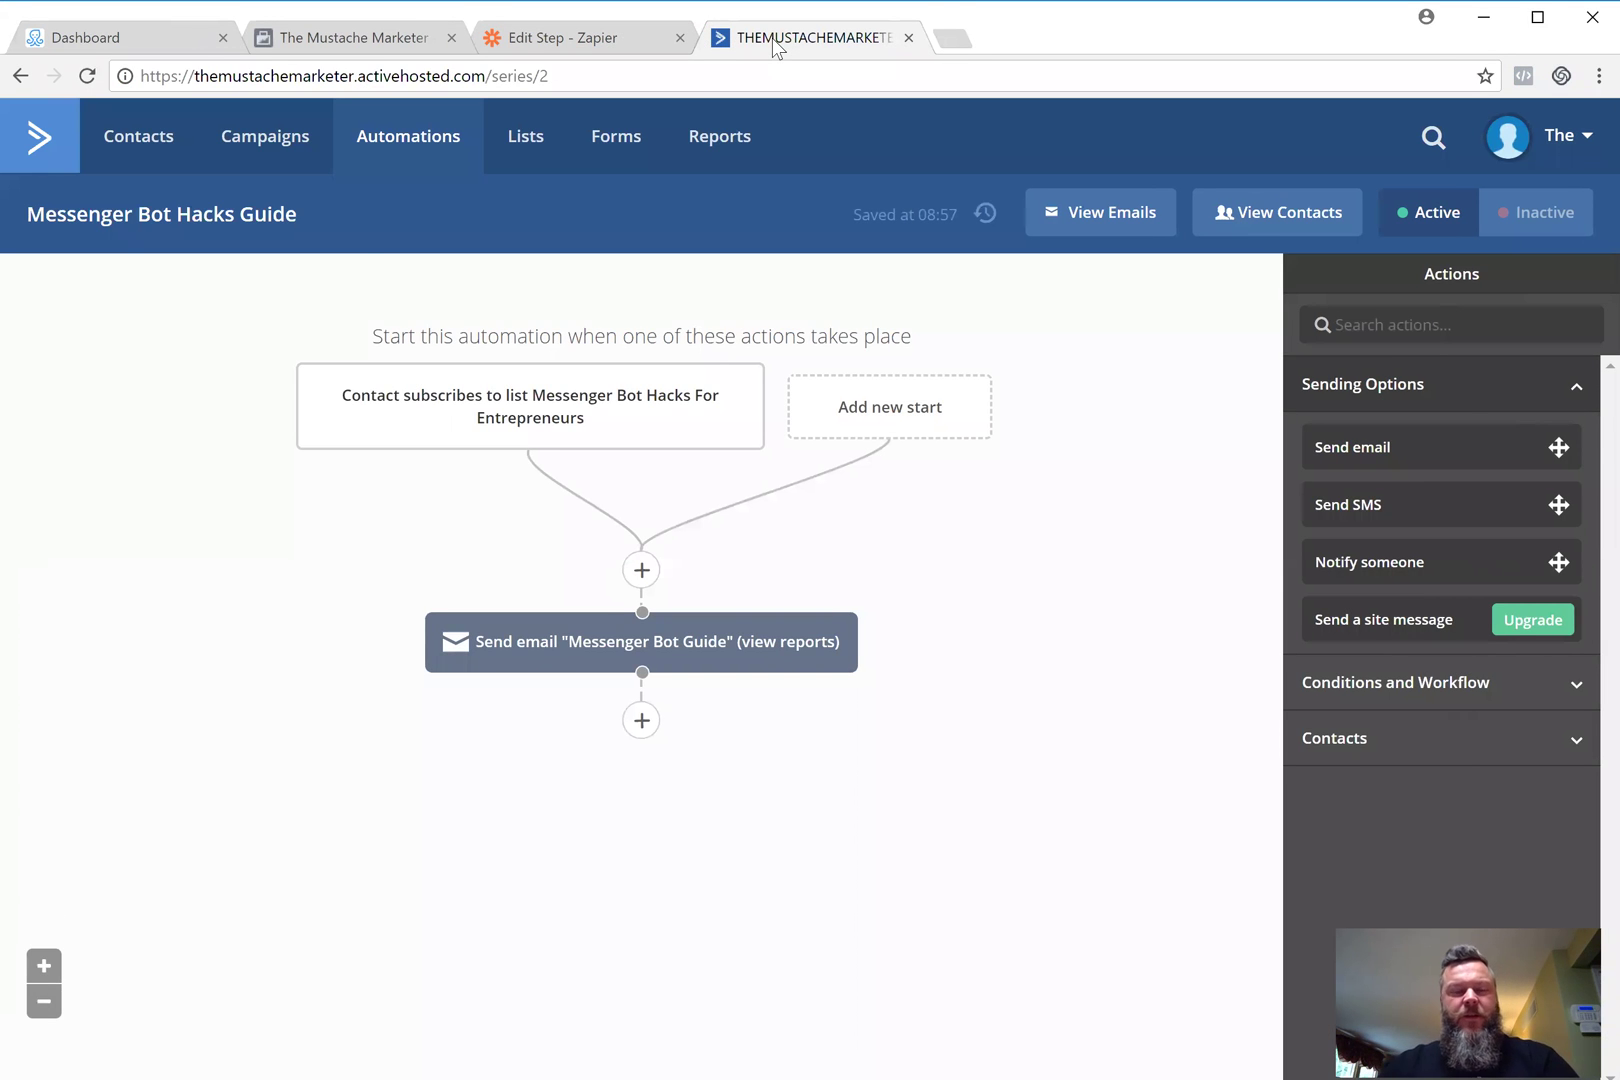
click(395, 135)
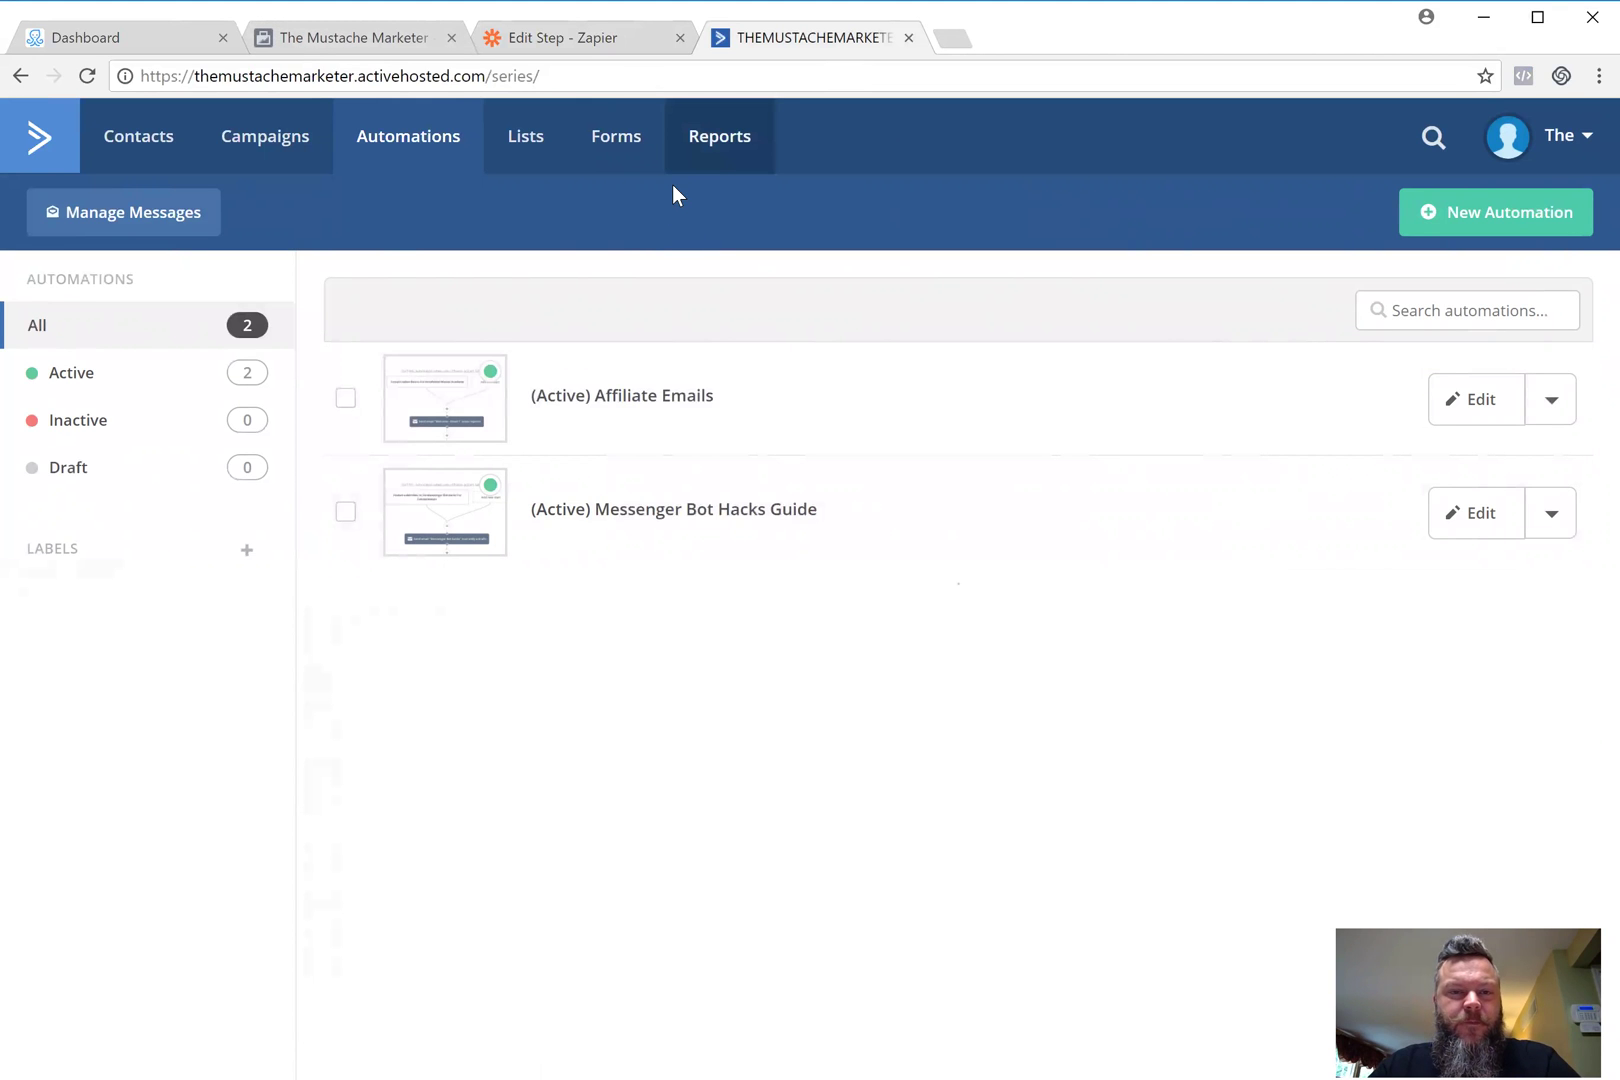
click(578, 40)
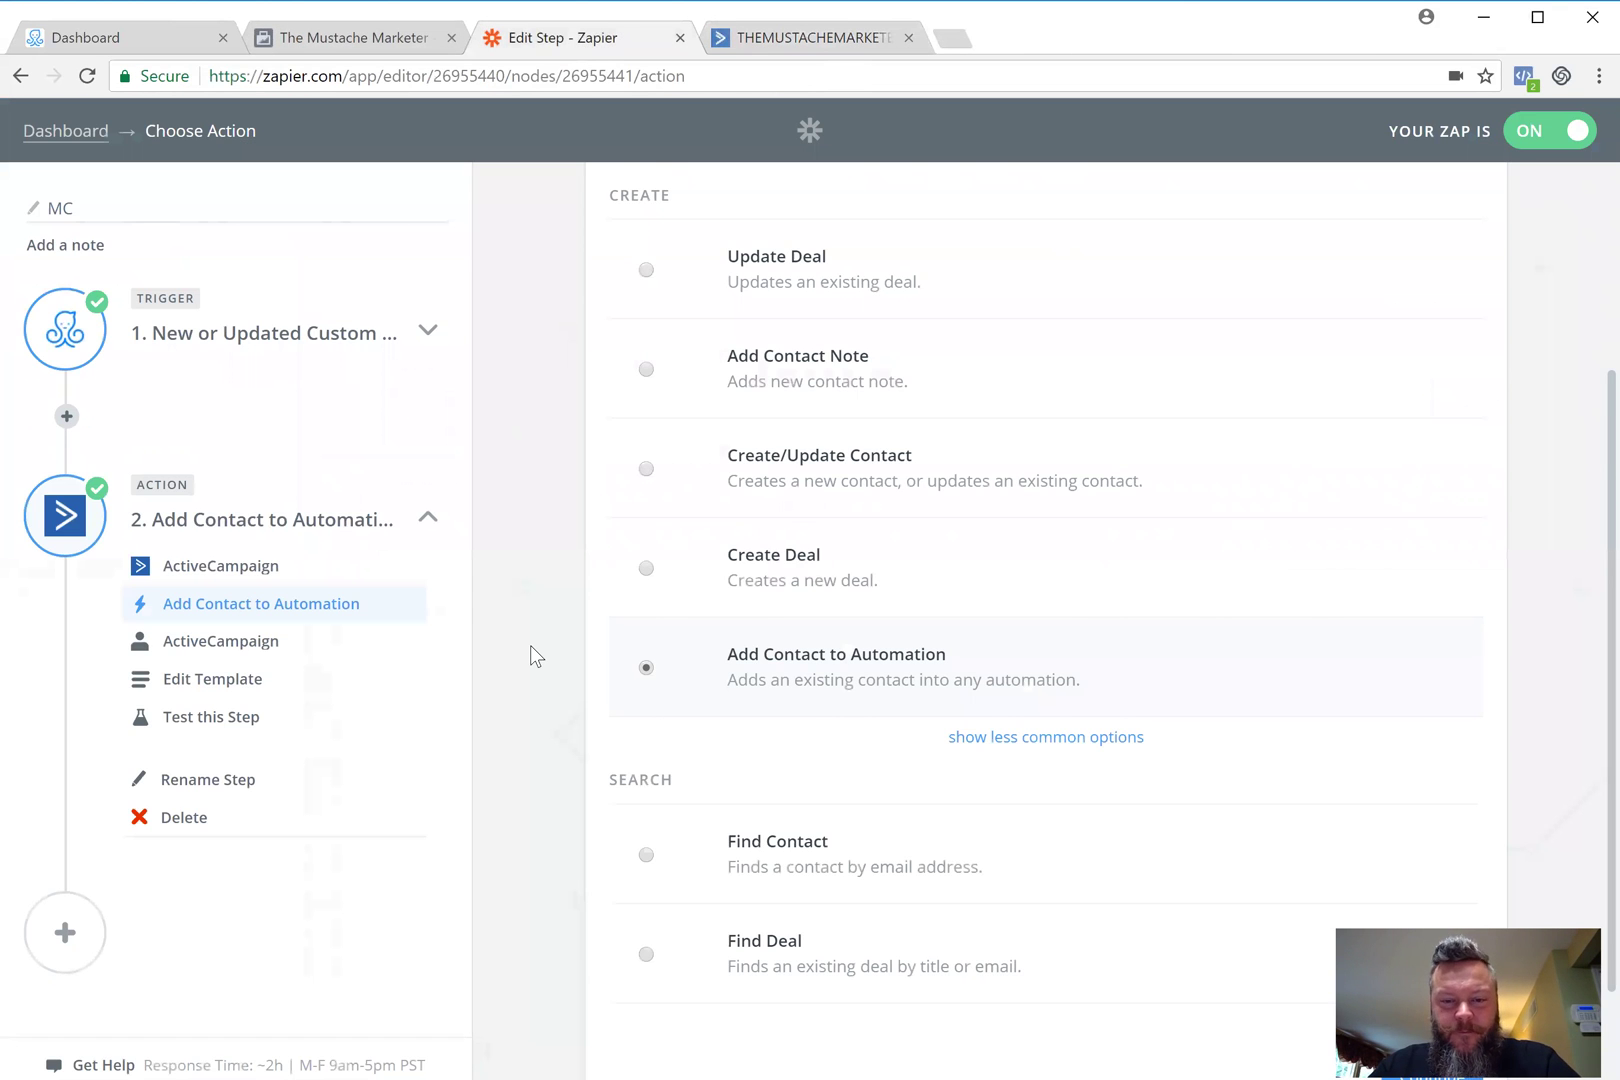
Continue with Add Contact to Automation as the ActiveCampaign action, and test the connected ActiveCampaign account.
scroll(560, 640, down, 2)
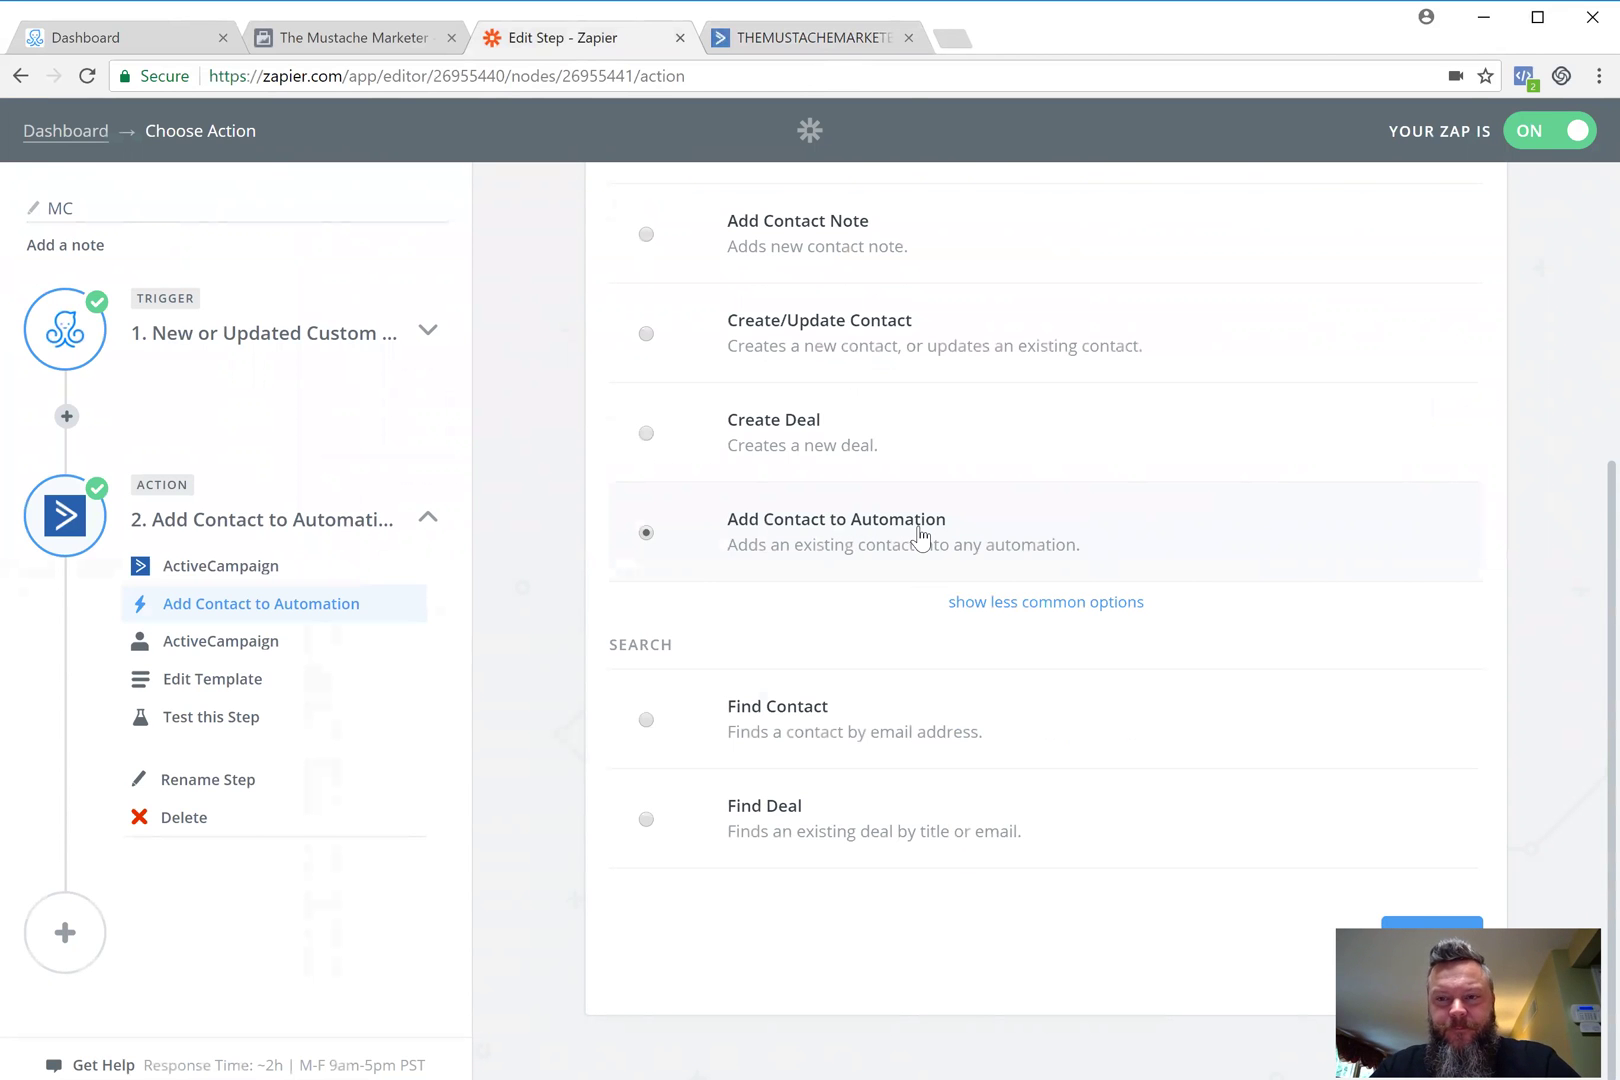
click(1477, 921)
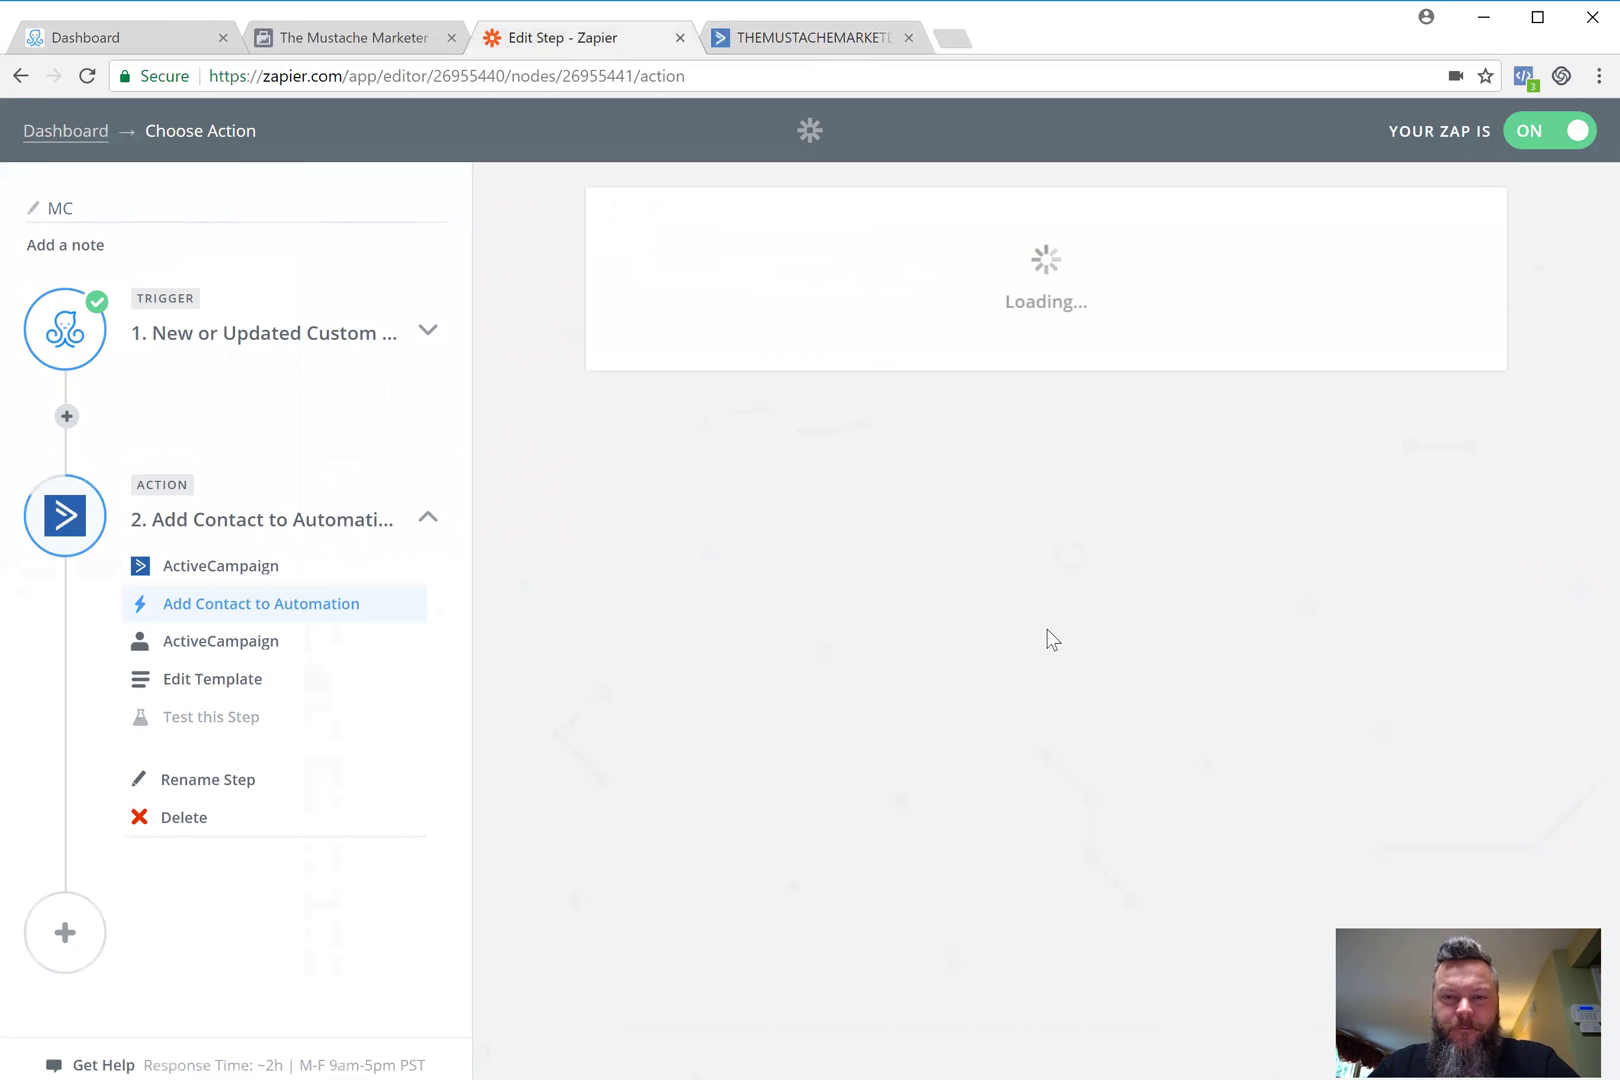
click(1438, 458)
click(1417, 678)
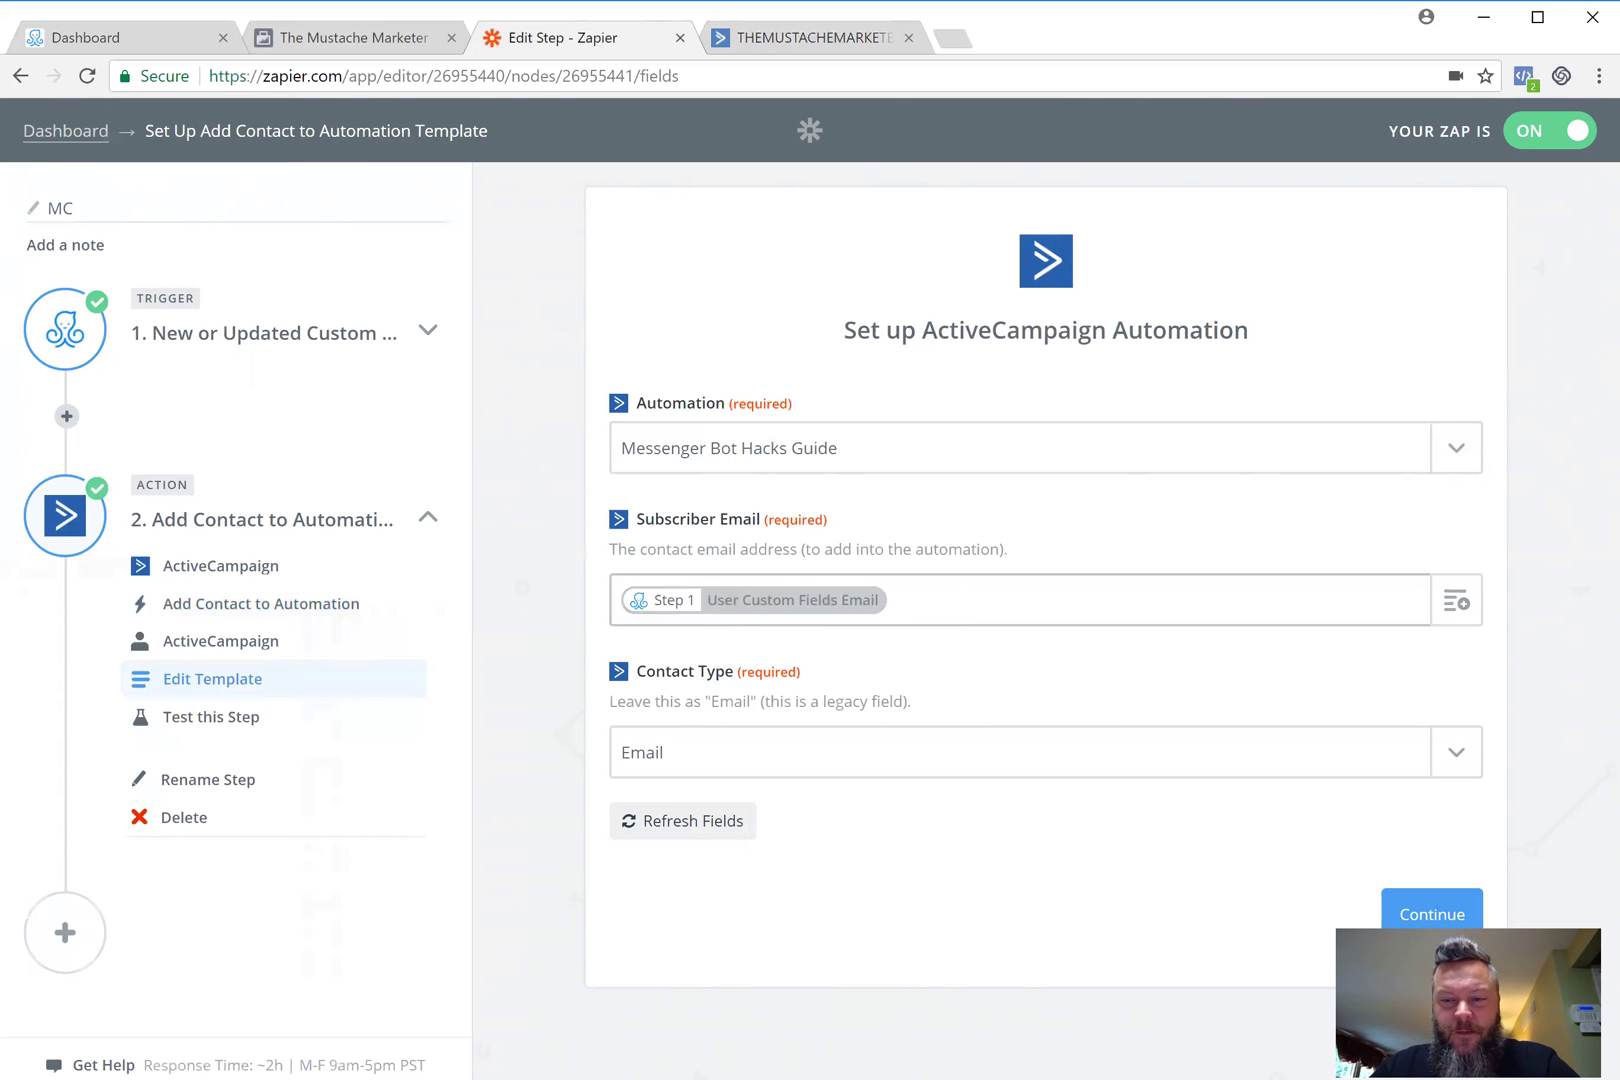
Browse the ManyChat fields for Subscriber Email, insert User Custom Fields Email, and remove the duplicate entry.
click(1456, 603)
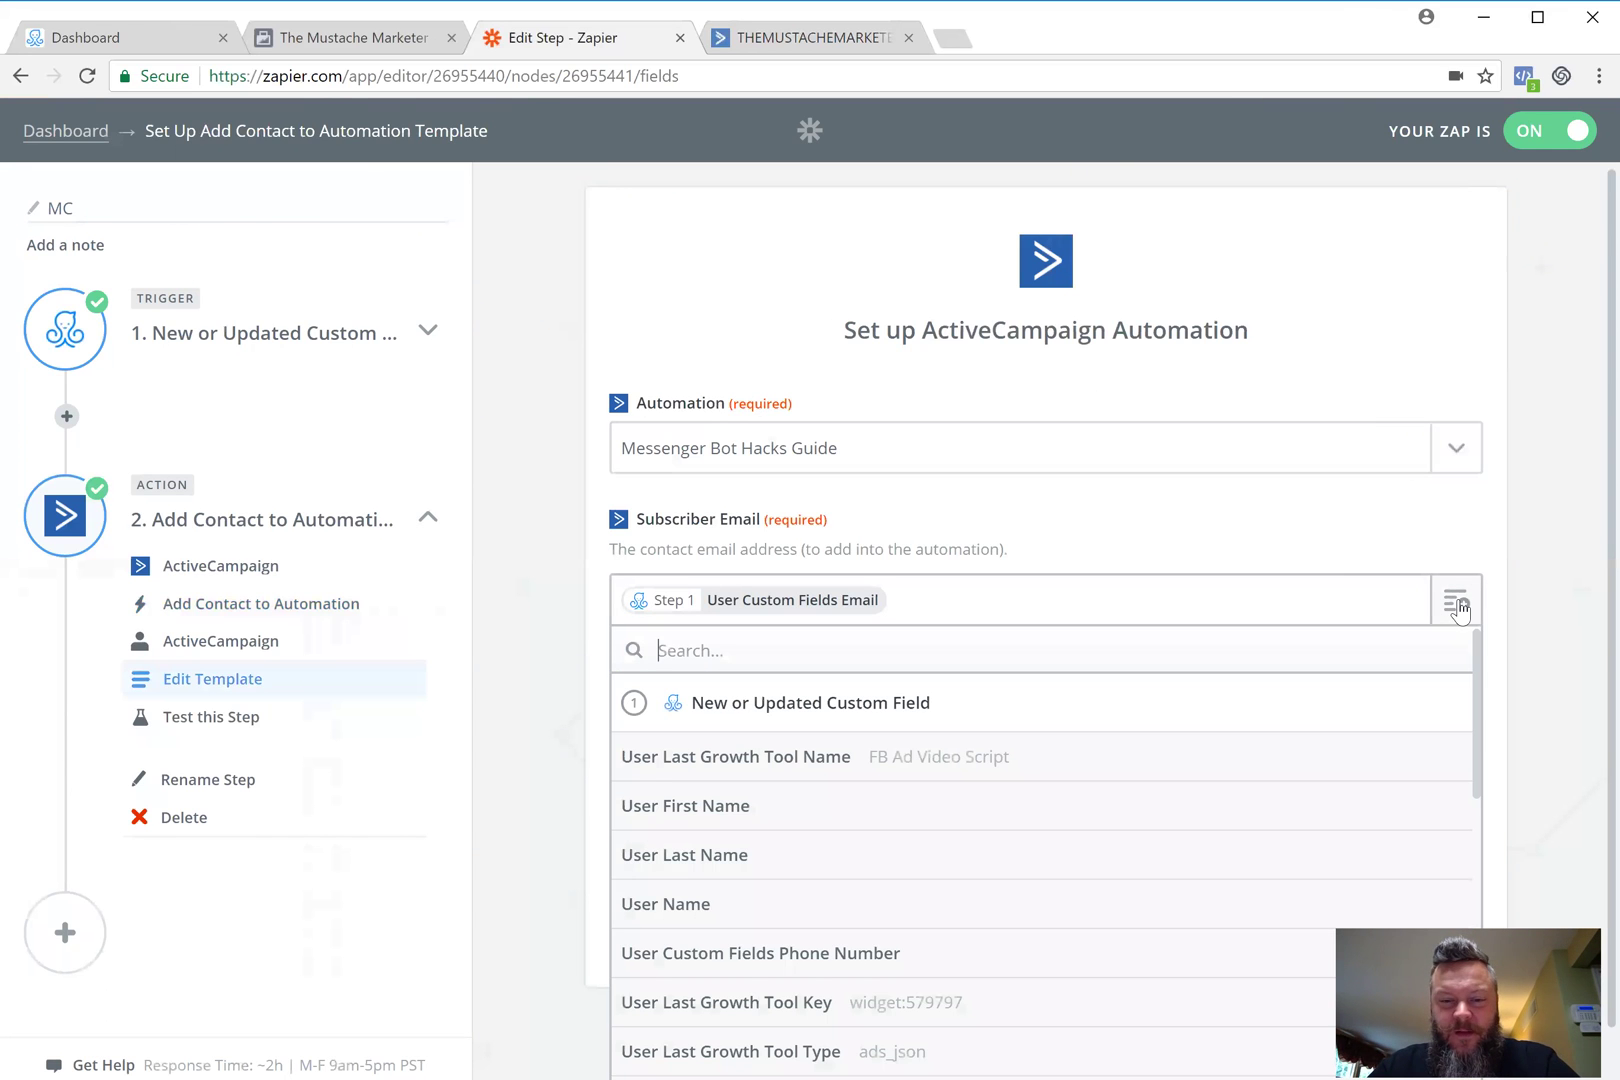
scroll(1141, 846, down, 3)
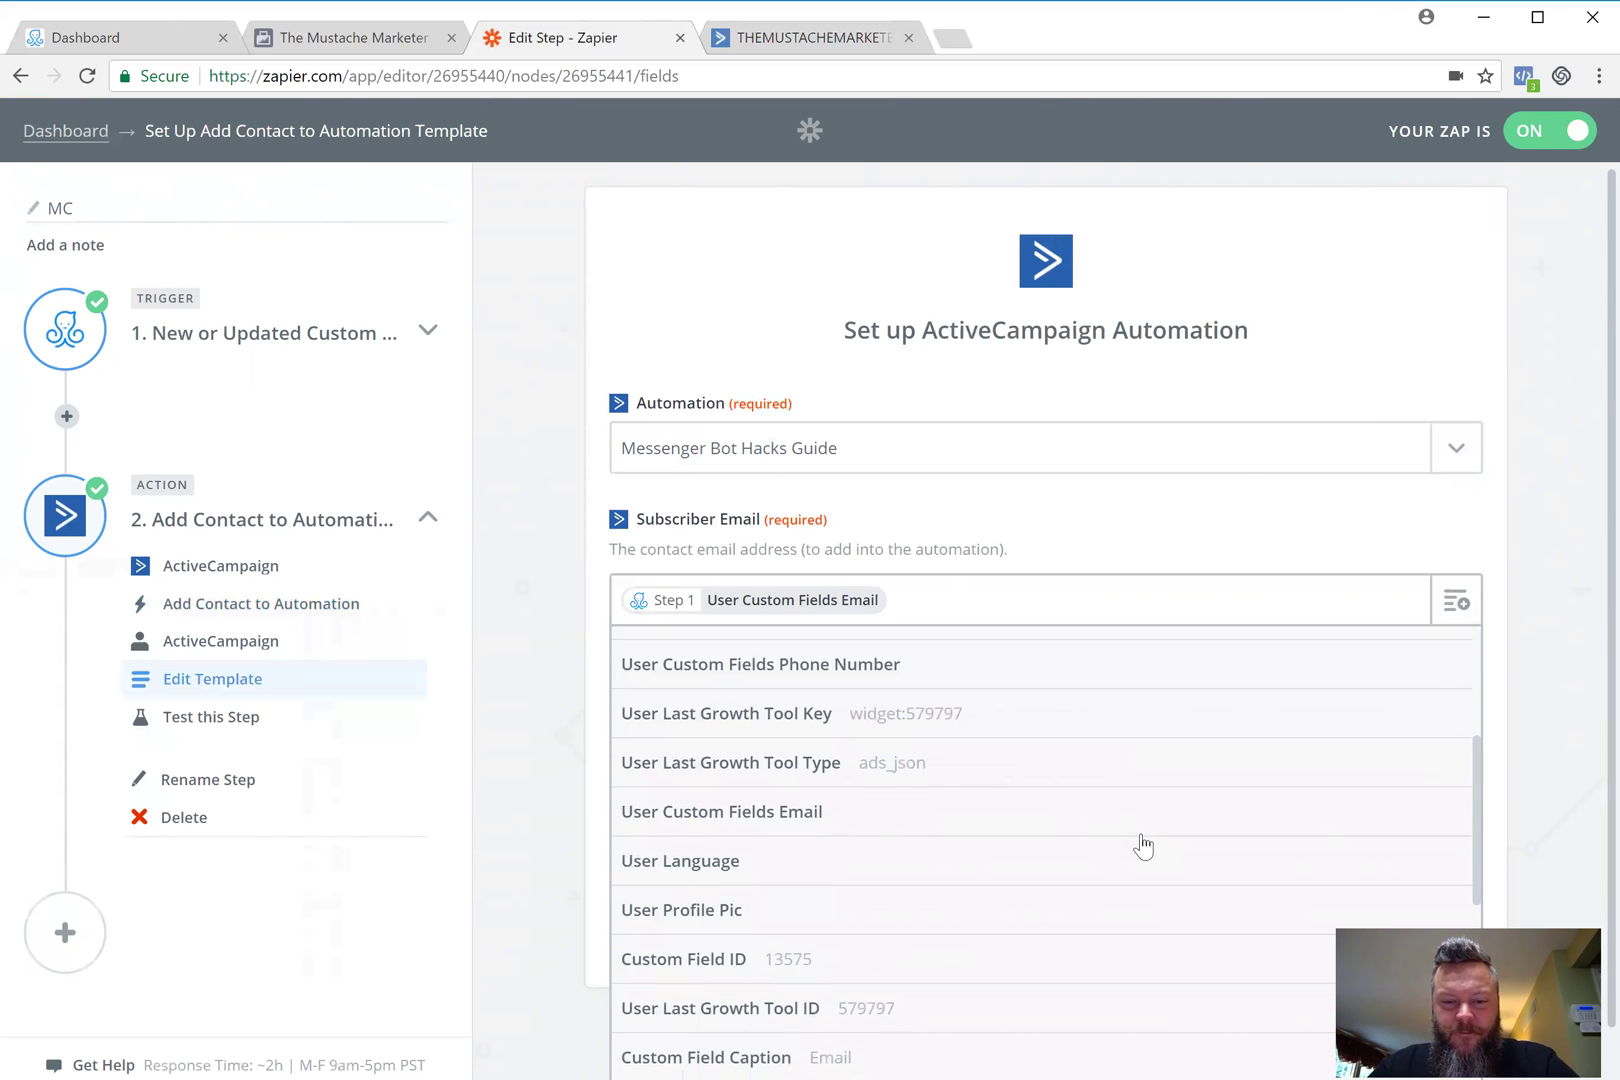
scroll(1008, 890, down, 2)
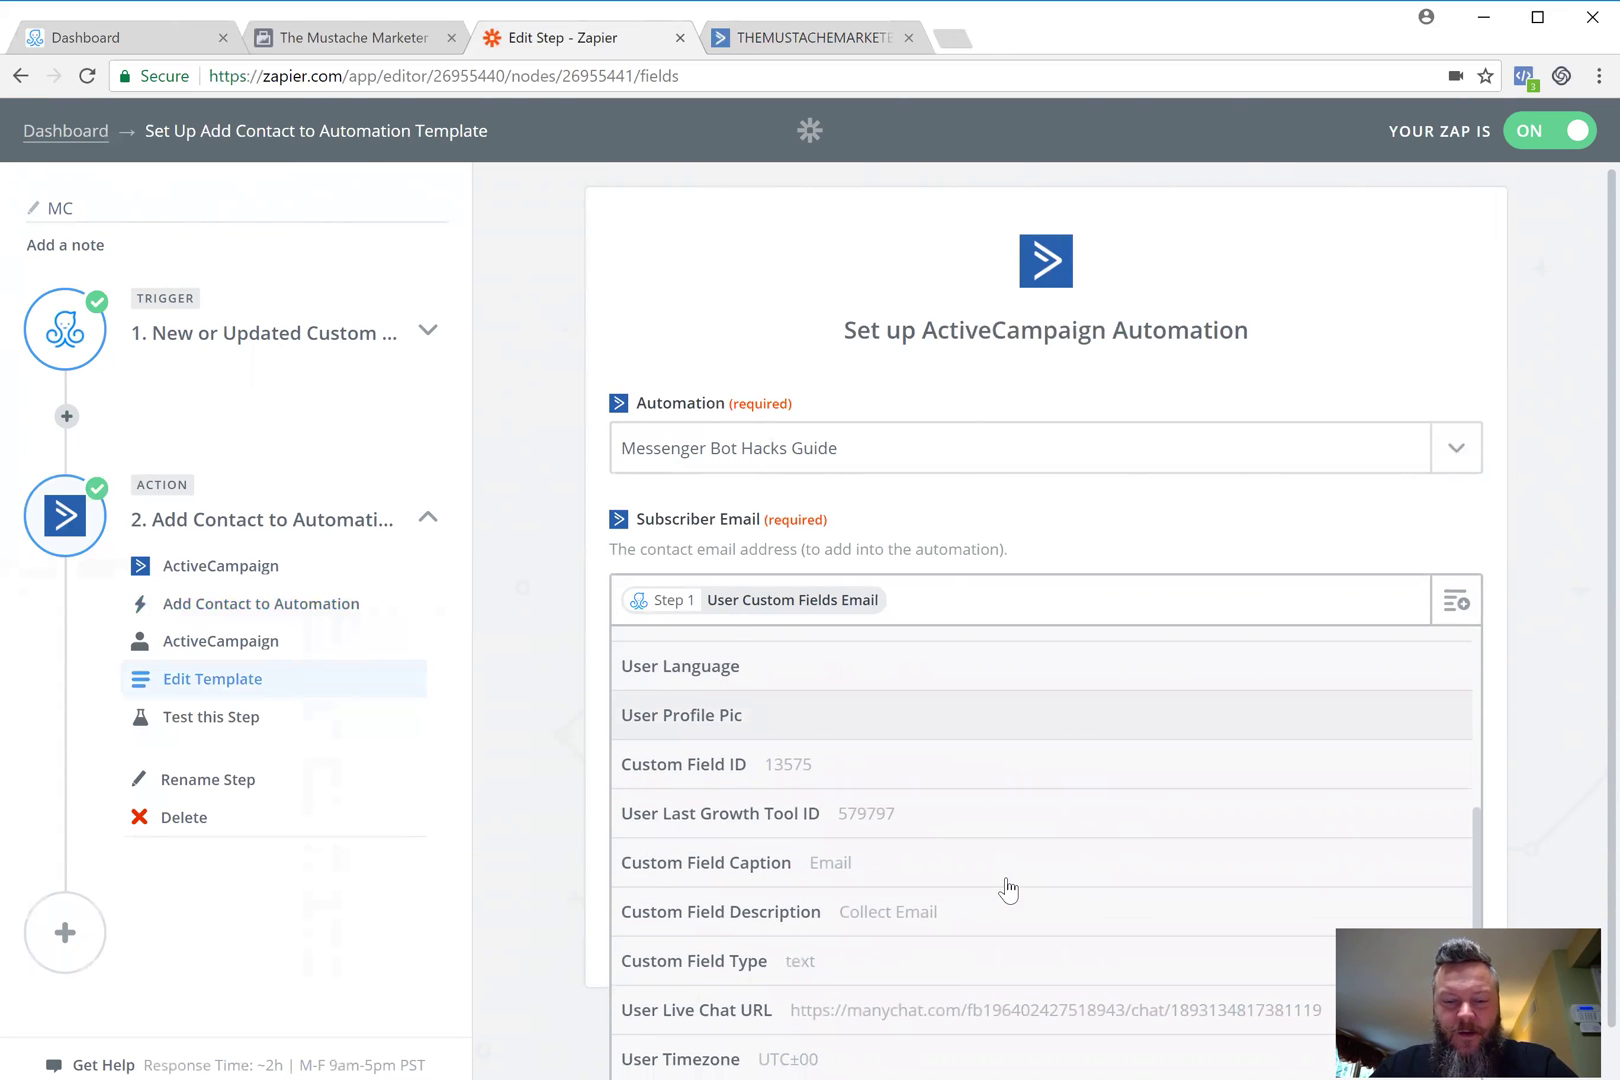
scroll(1008, 890, down, 1)
scroll(1008, 890, up, 5)
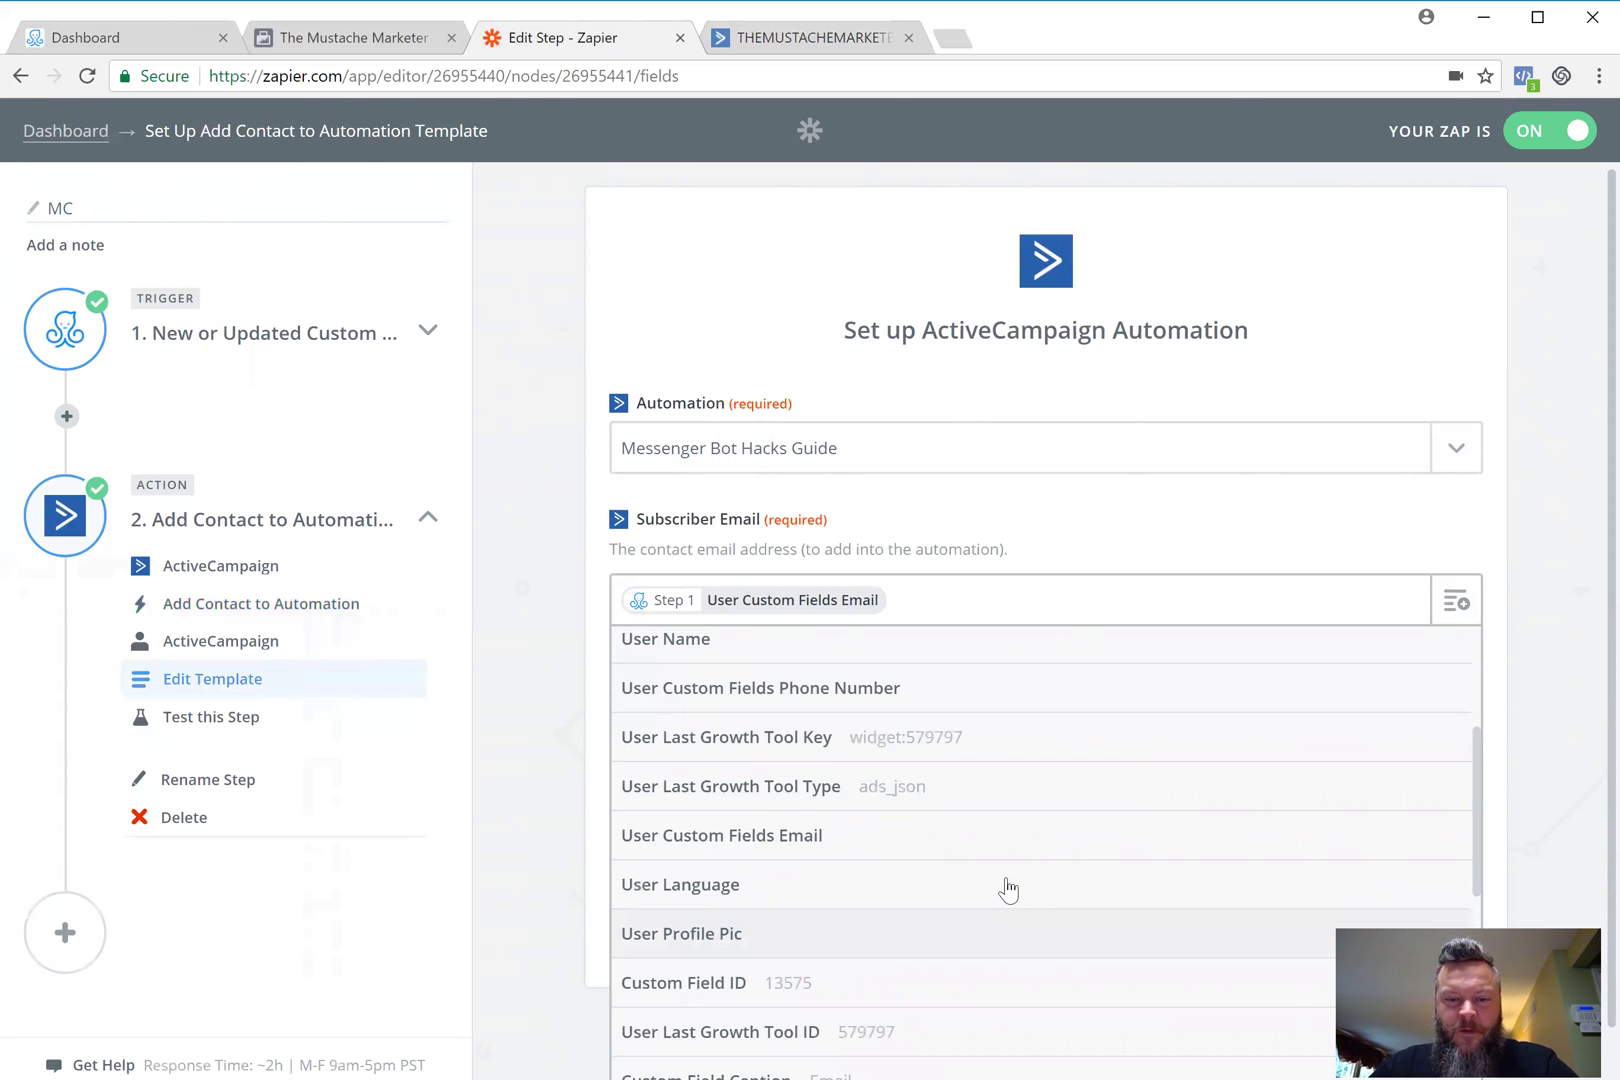
click(805, 615)
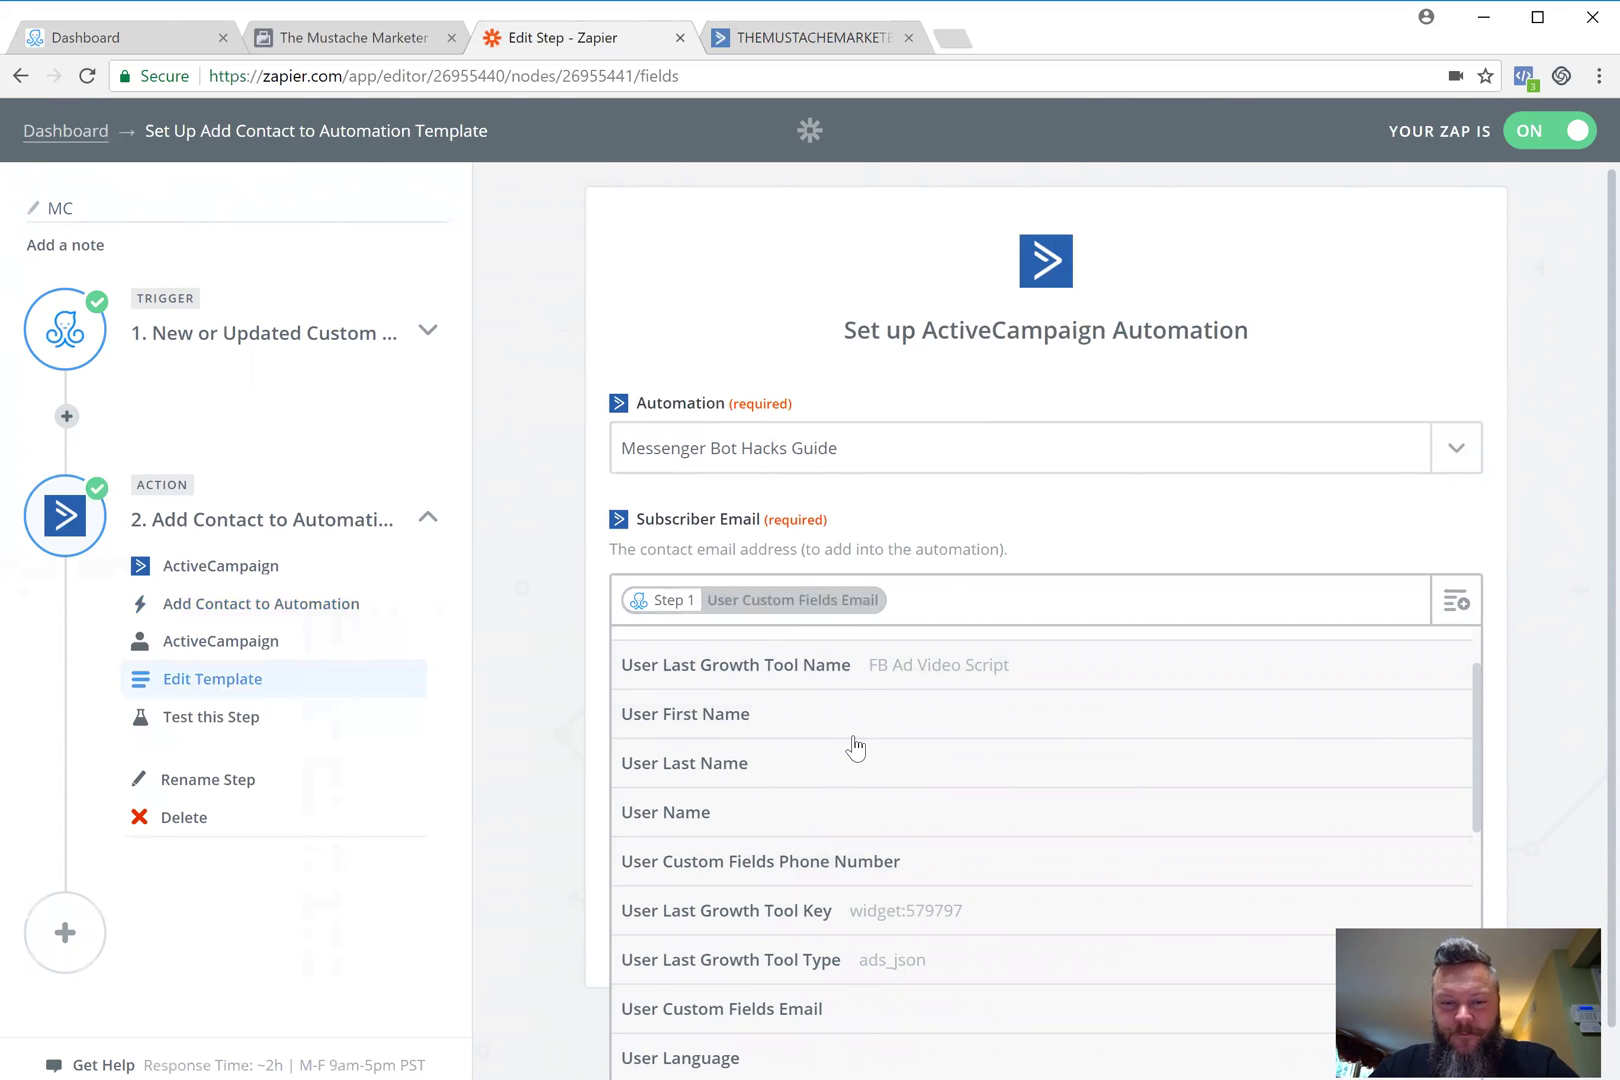
scroll(855, 747, up, 1)
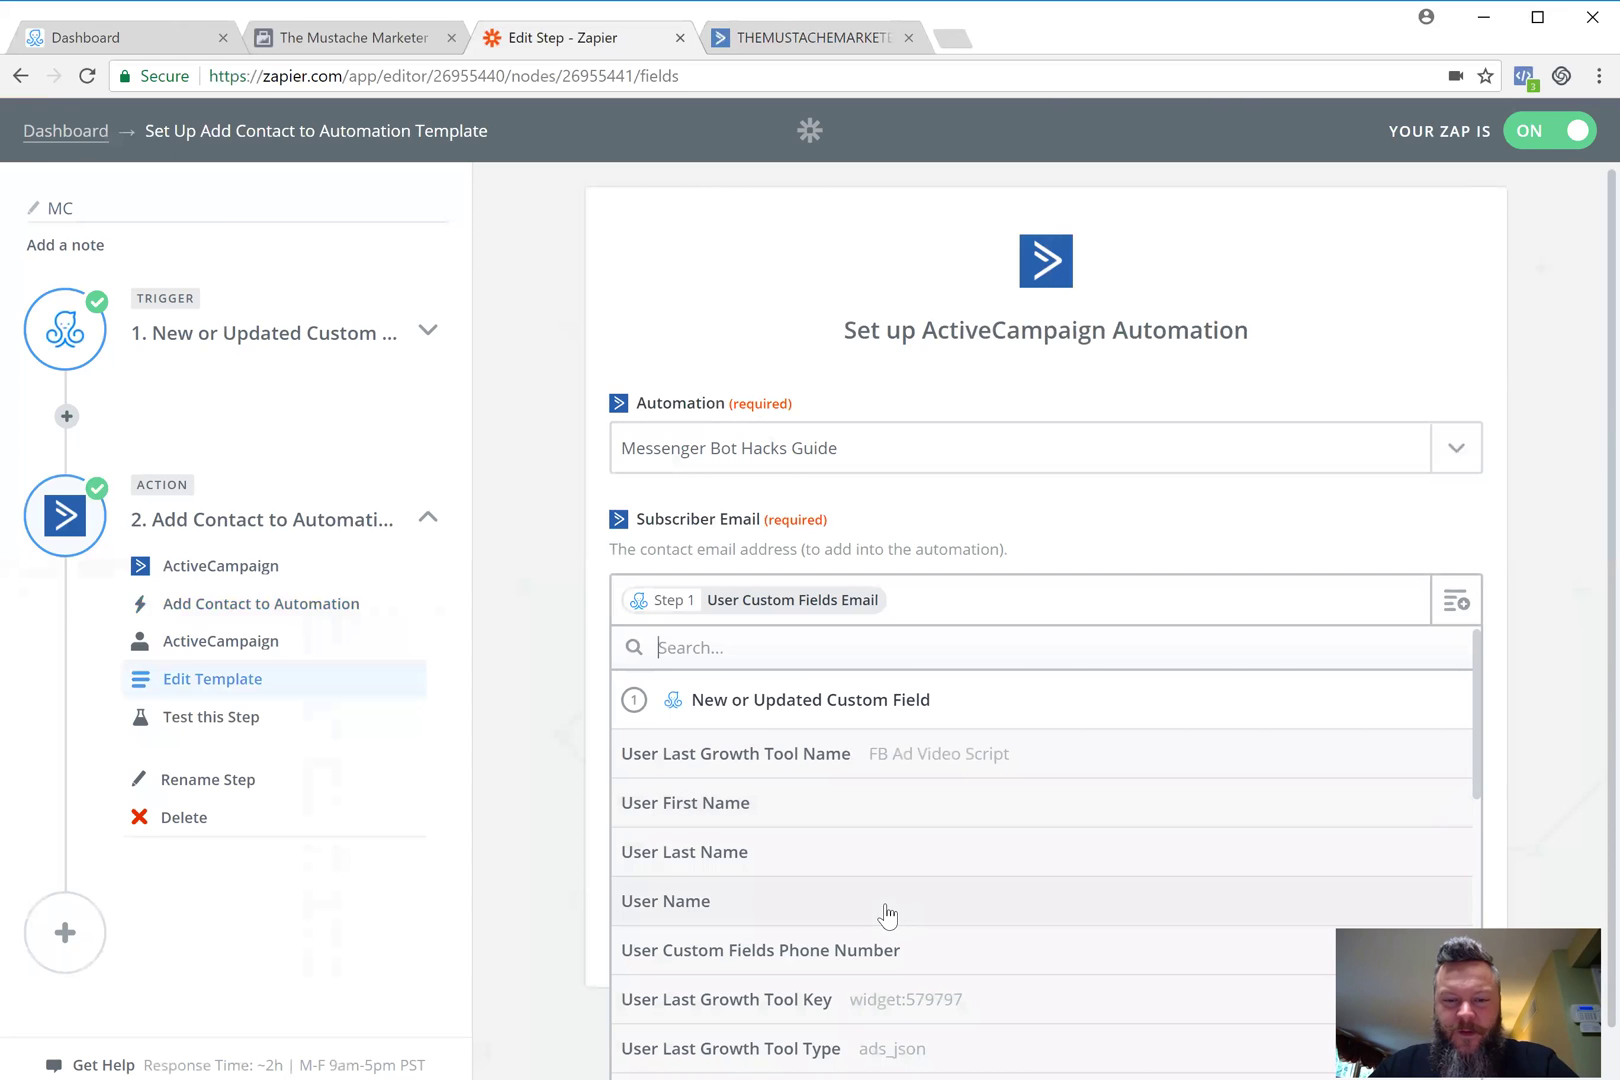
scroll(887, 915, down, 1)
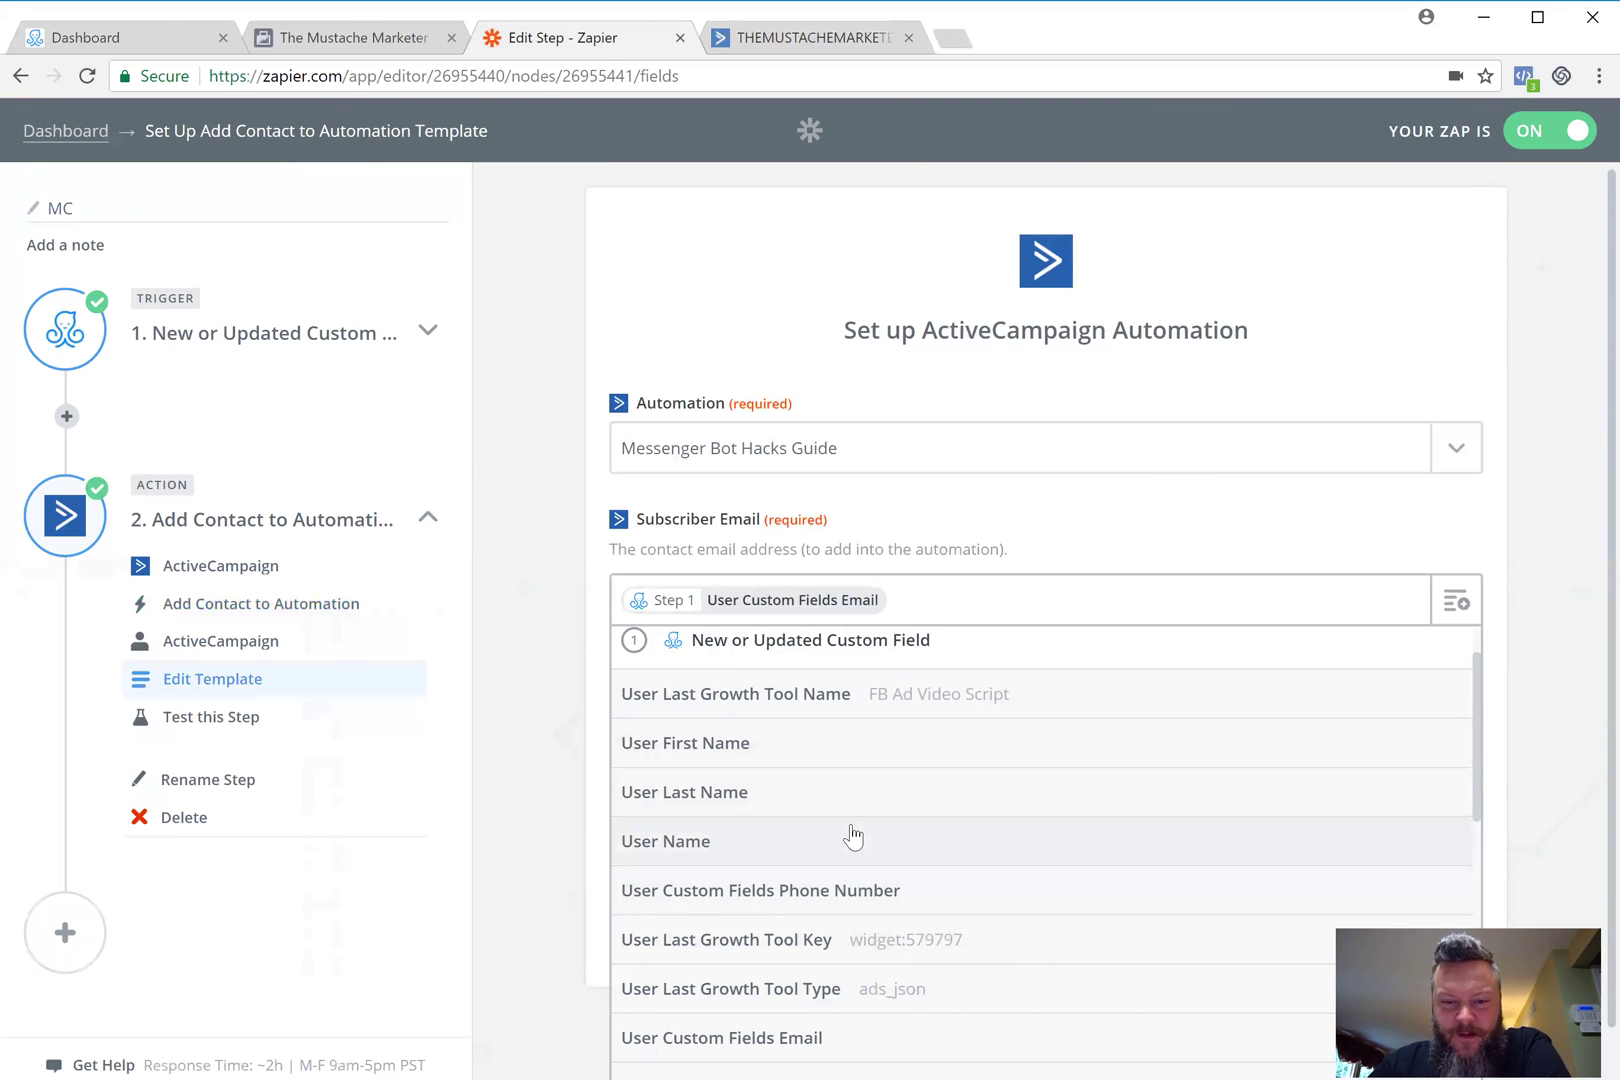
scroll(799, 915, down, 1)
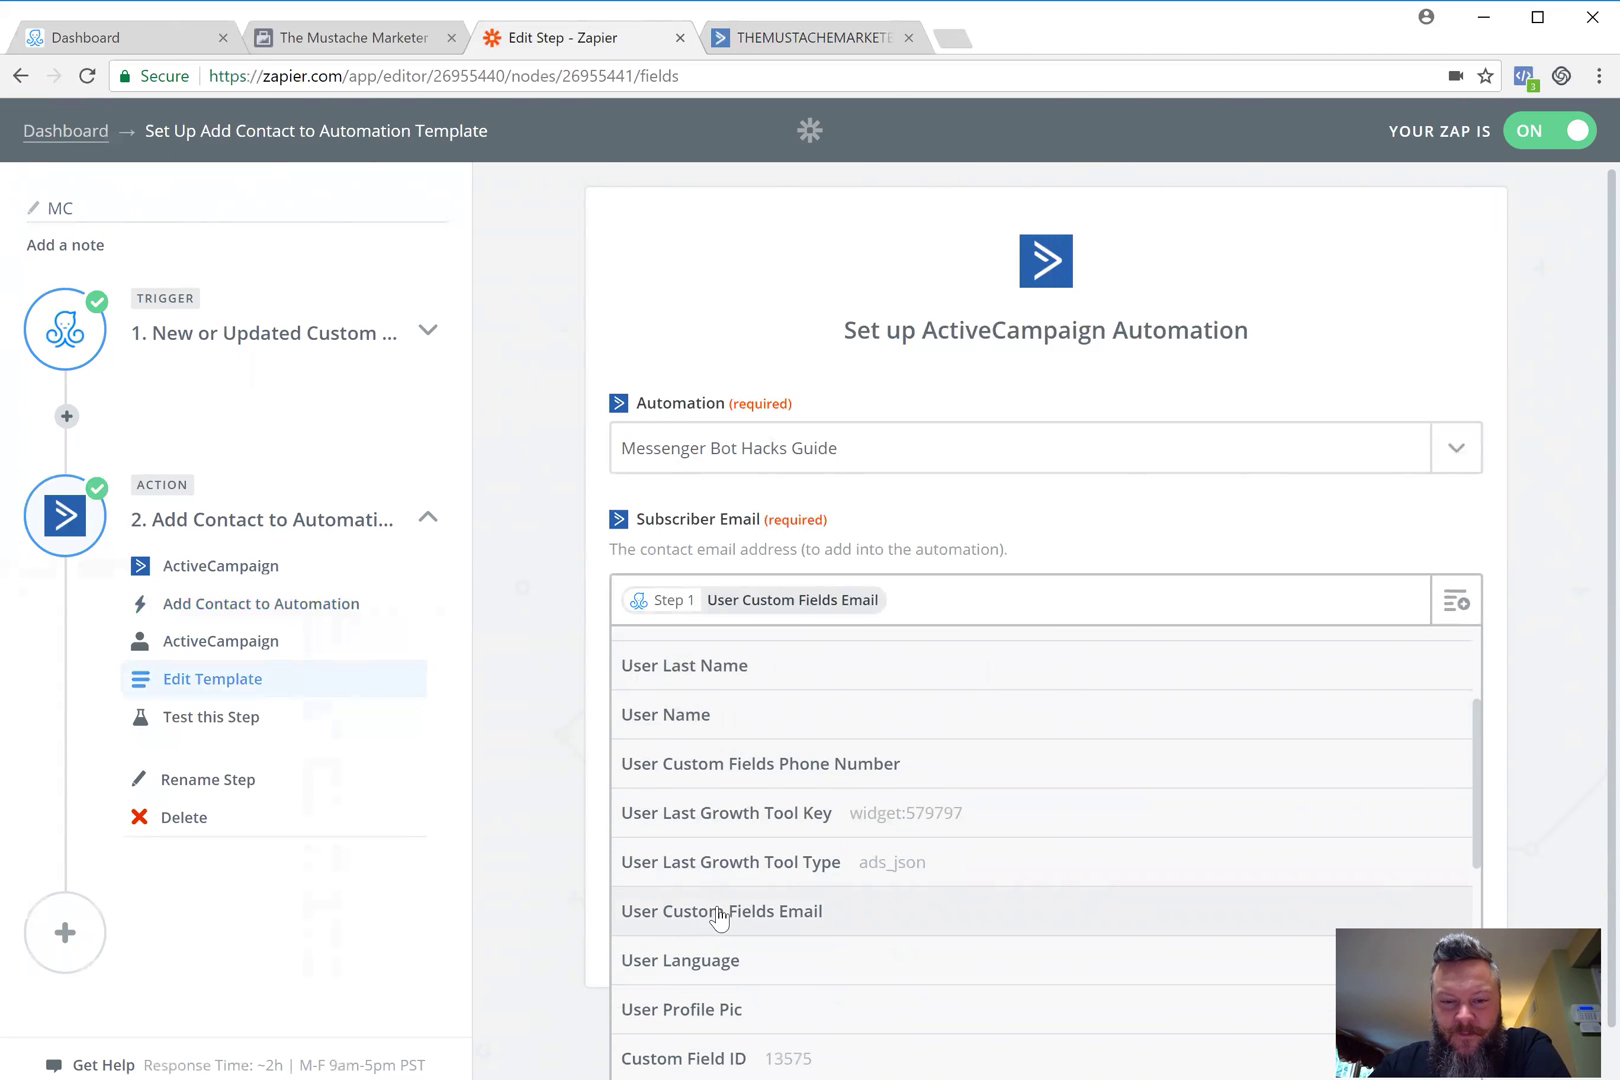
click(719, 912)
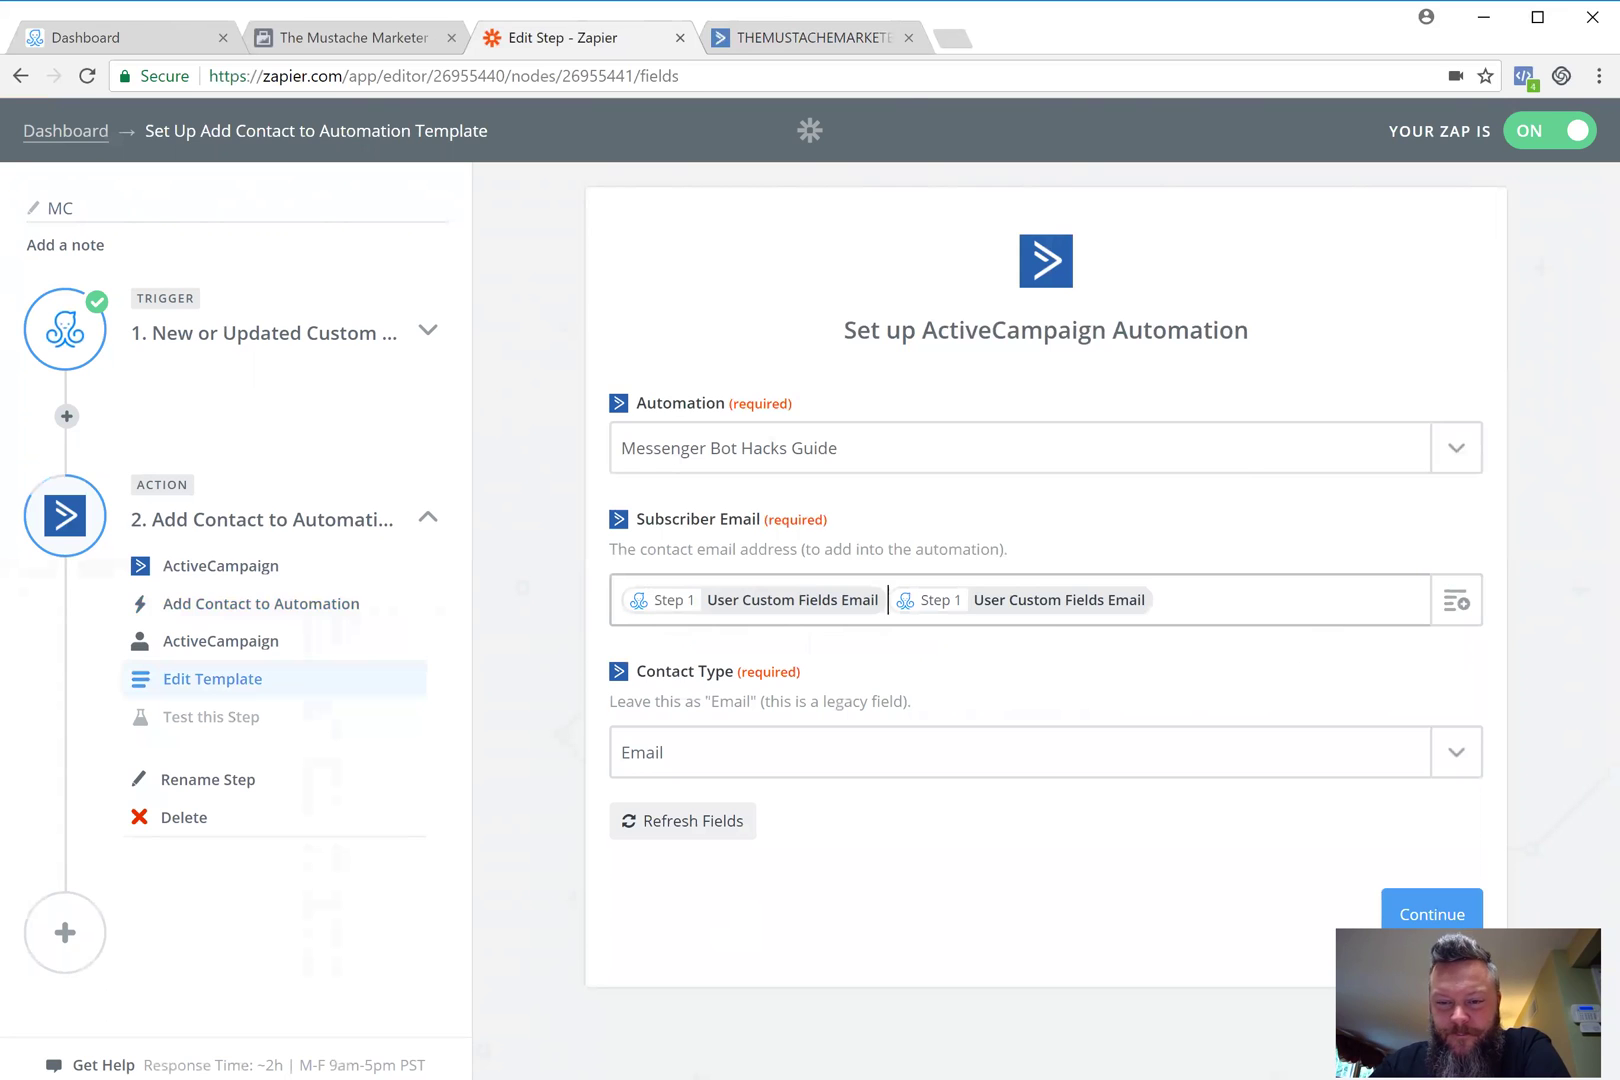
key(BackSpace)
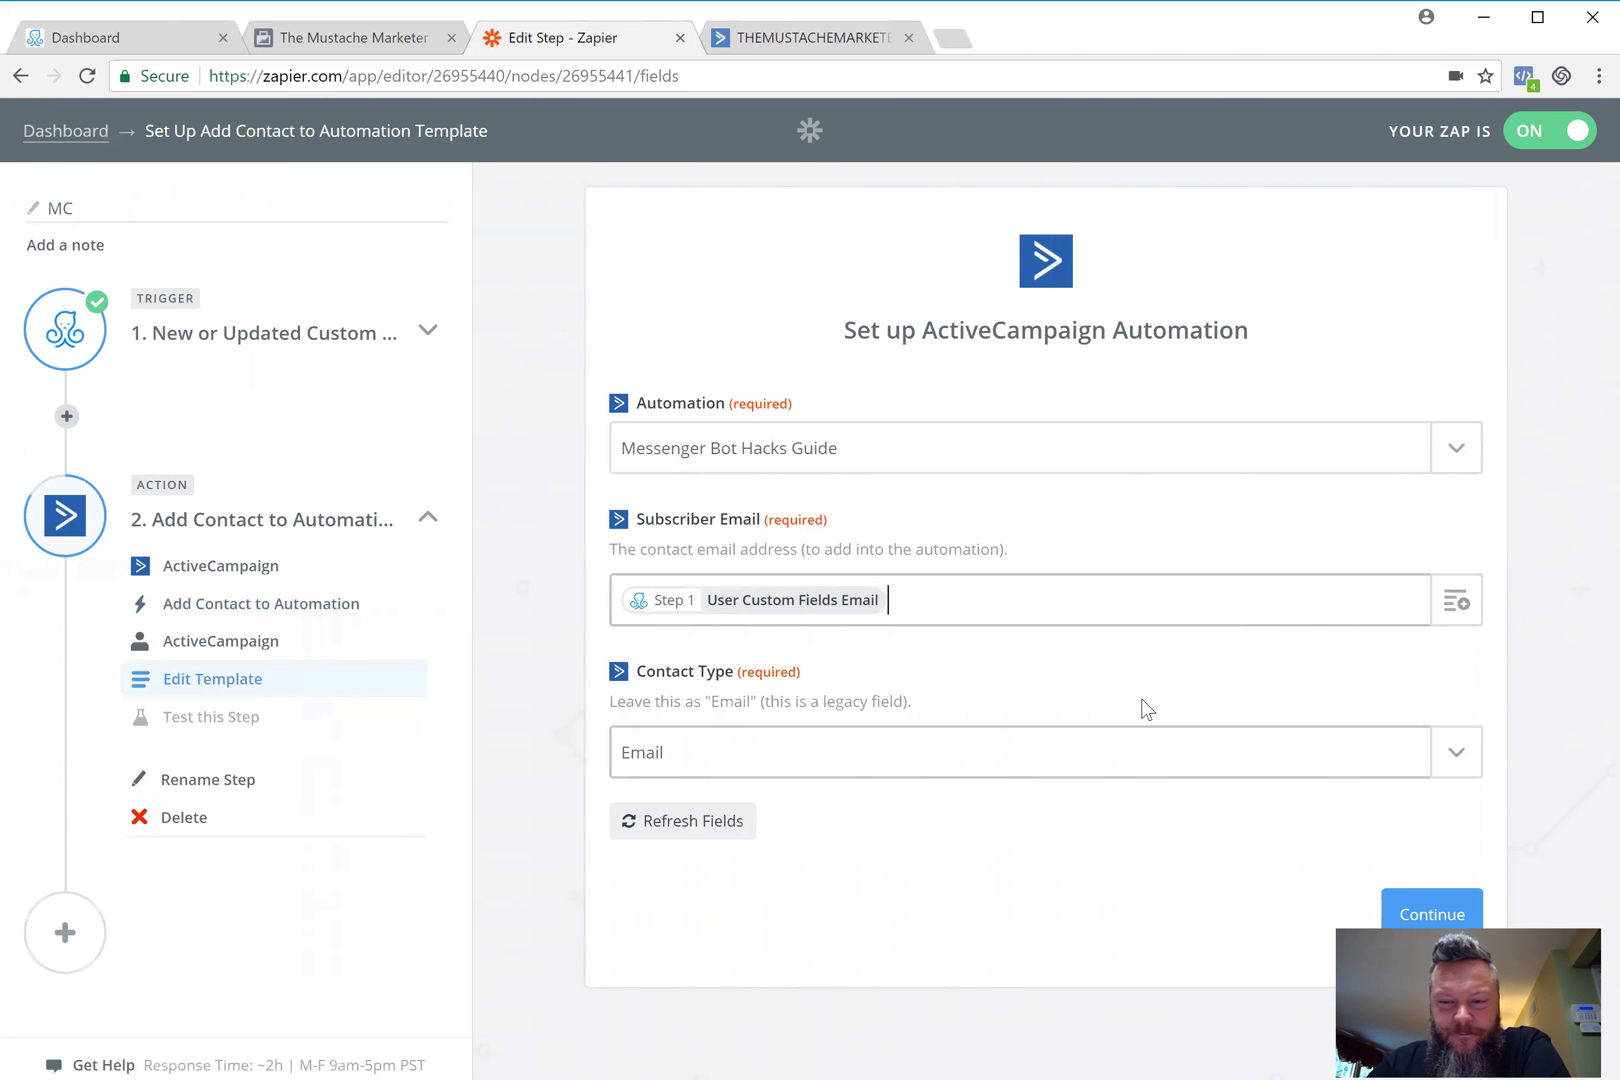
Check the Contact Type choices, keep Email, and continue to the ActiveCampaign test.
click(1456, 754)
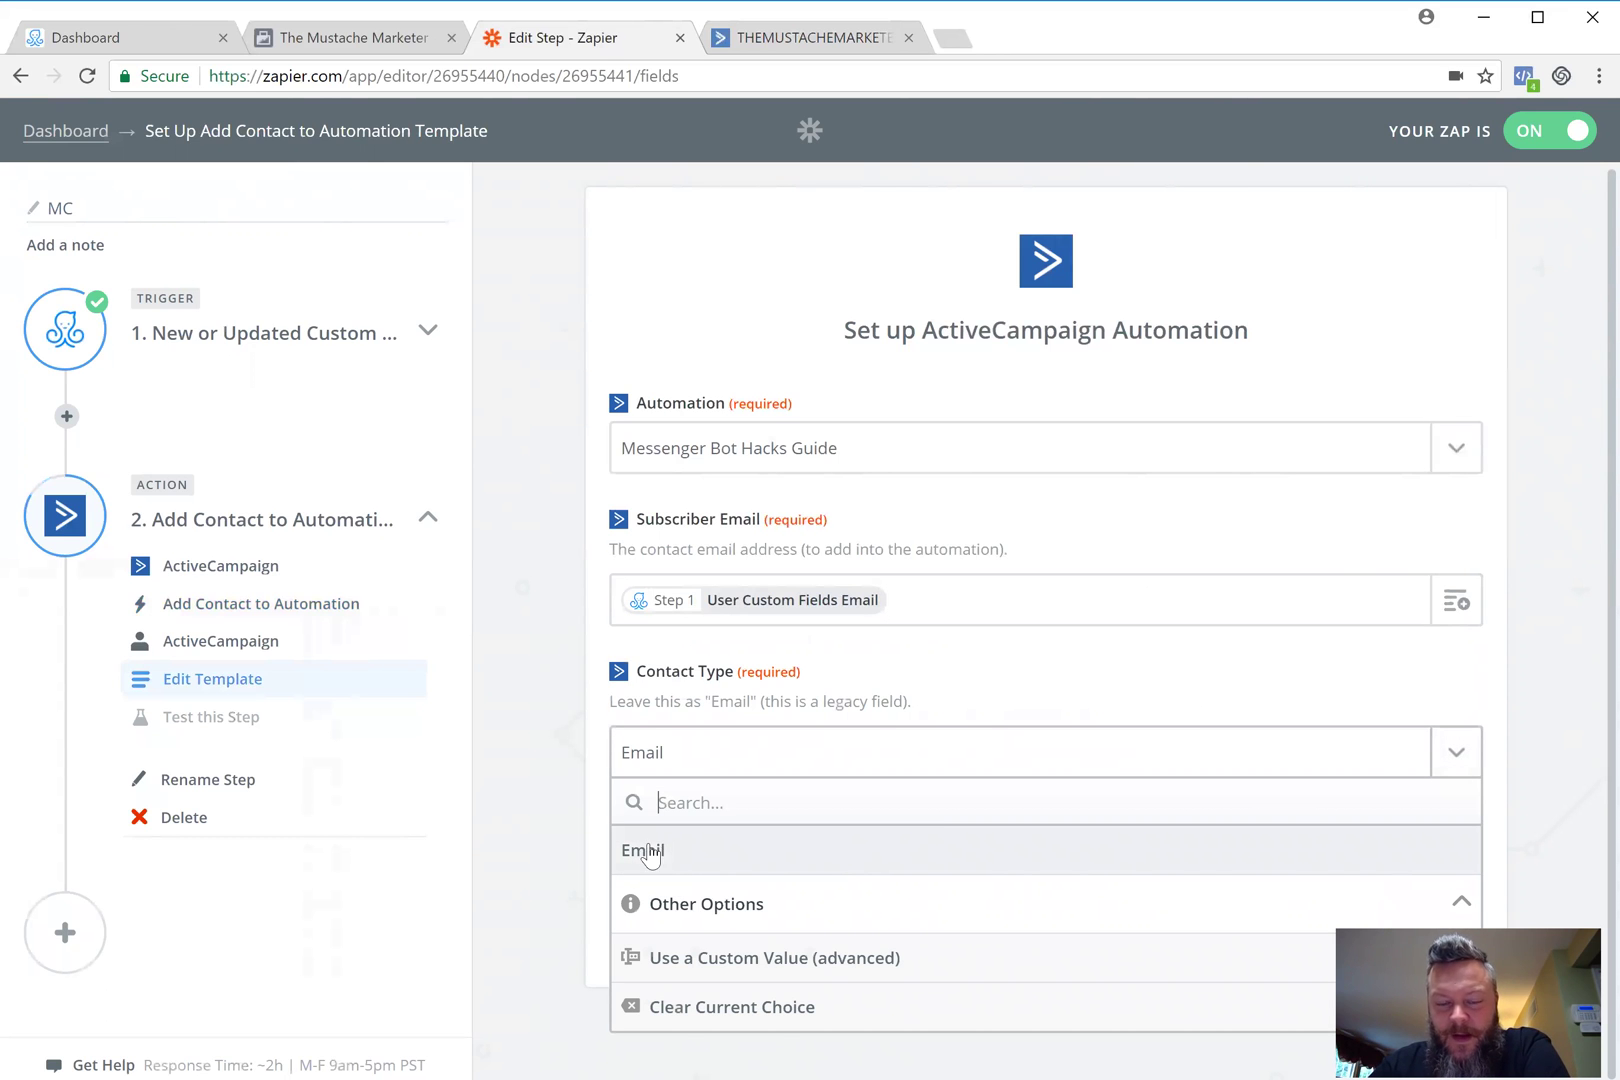
click(537, 813)
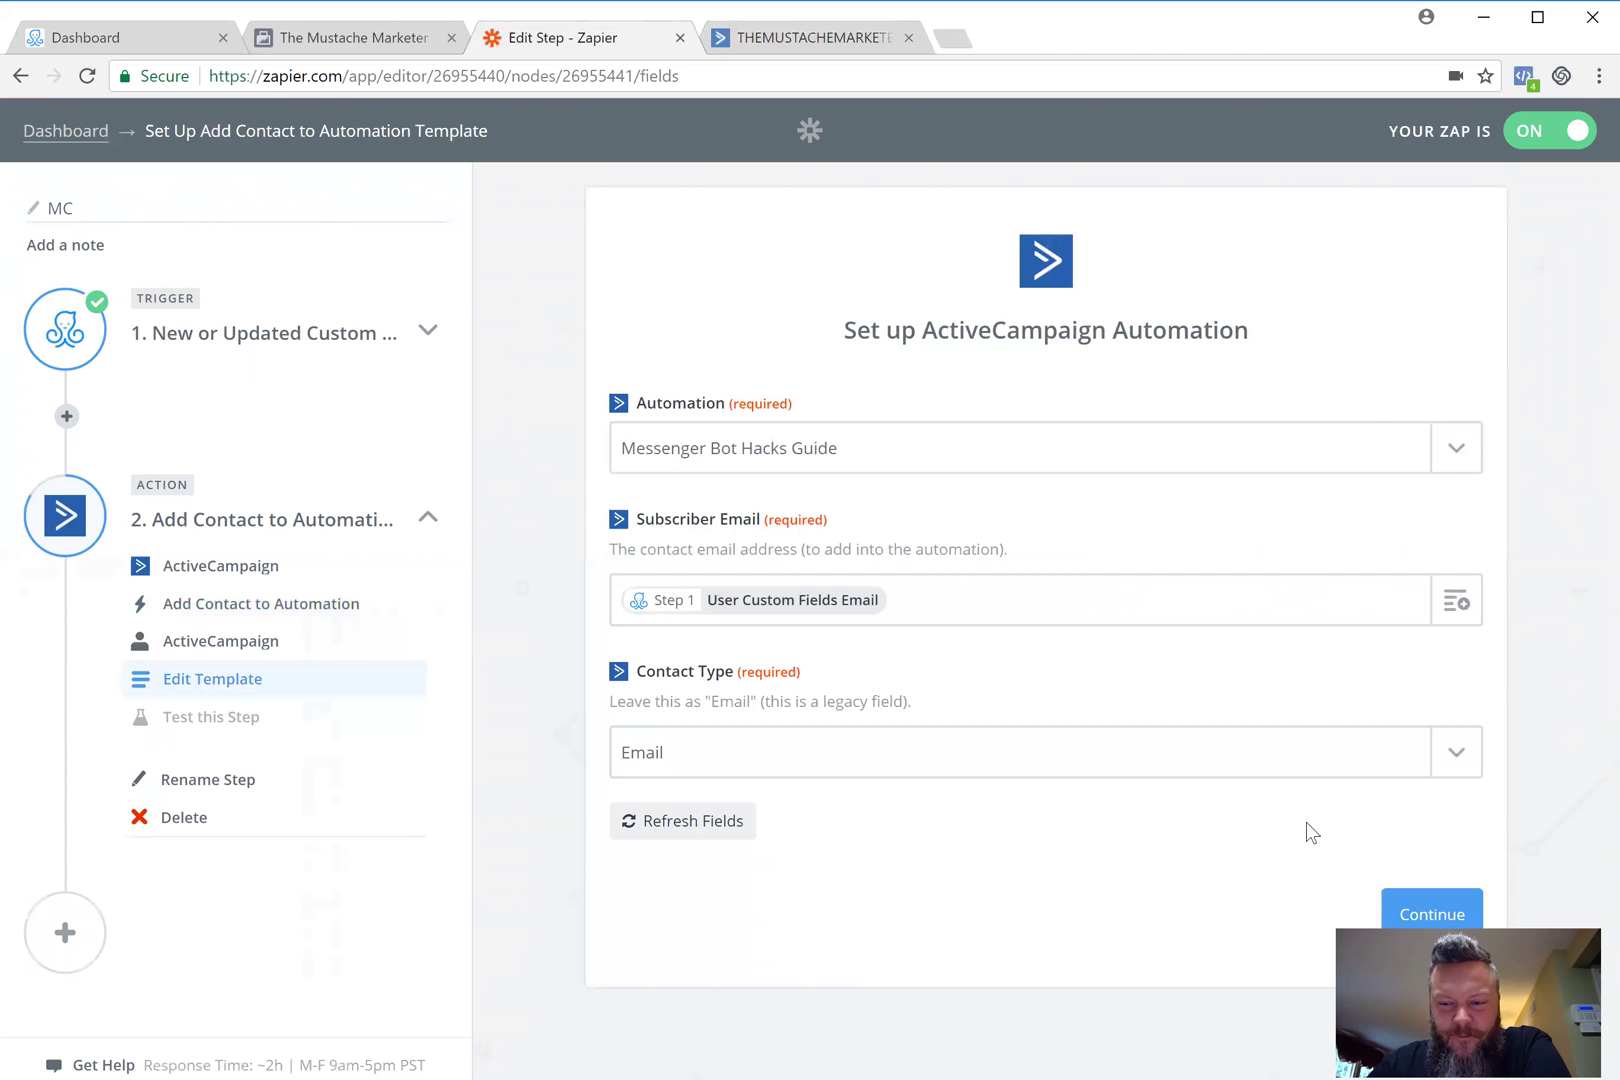
click(1422, 913)
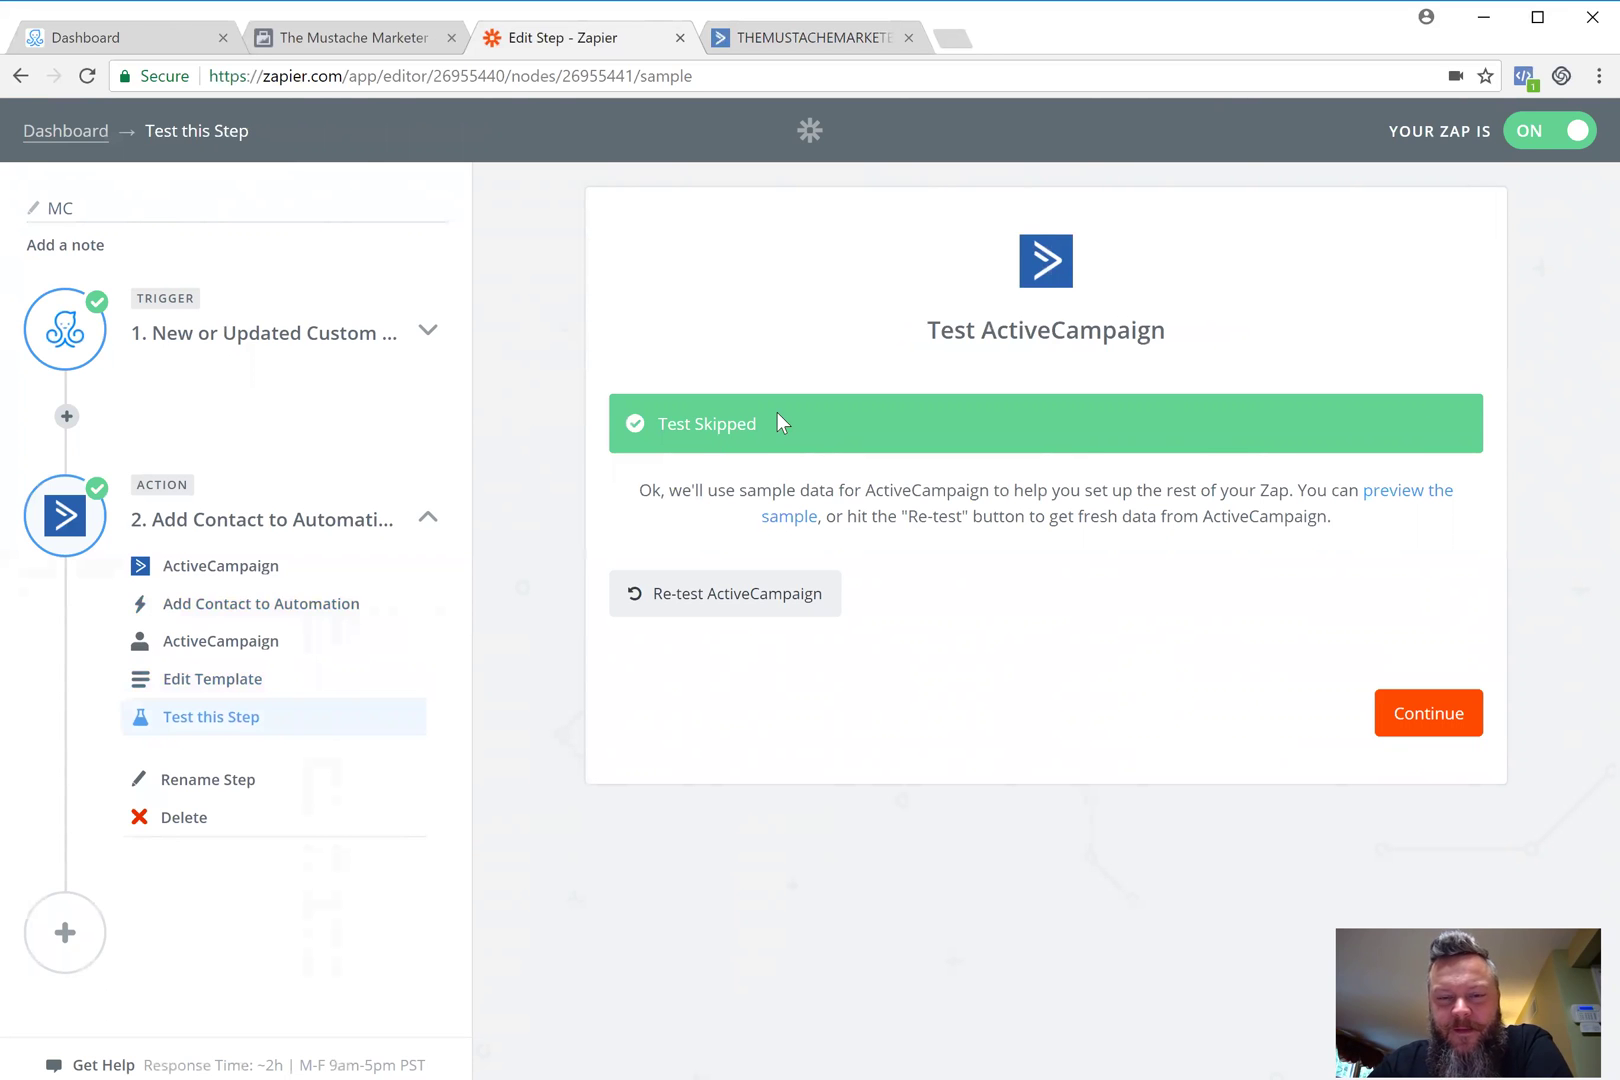
Try to re-test the ActiveCampaign action by creating the automation entry, and finish the Zap with that test skipped.
click(730, 596)
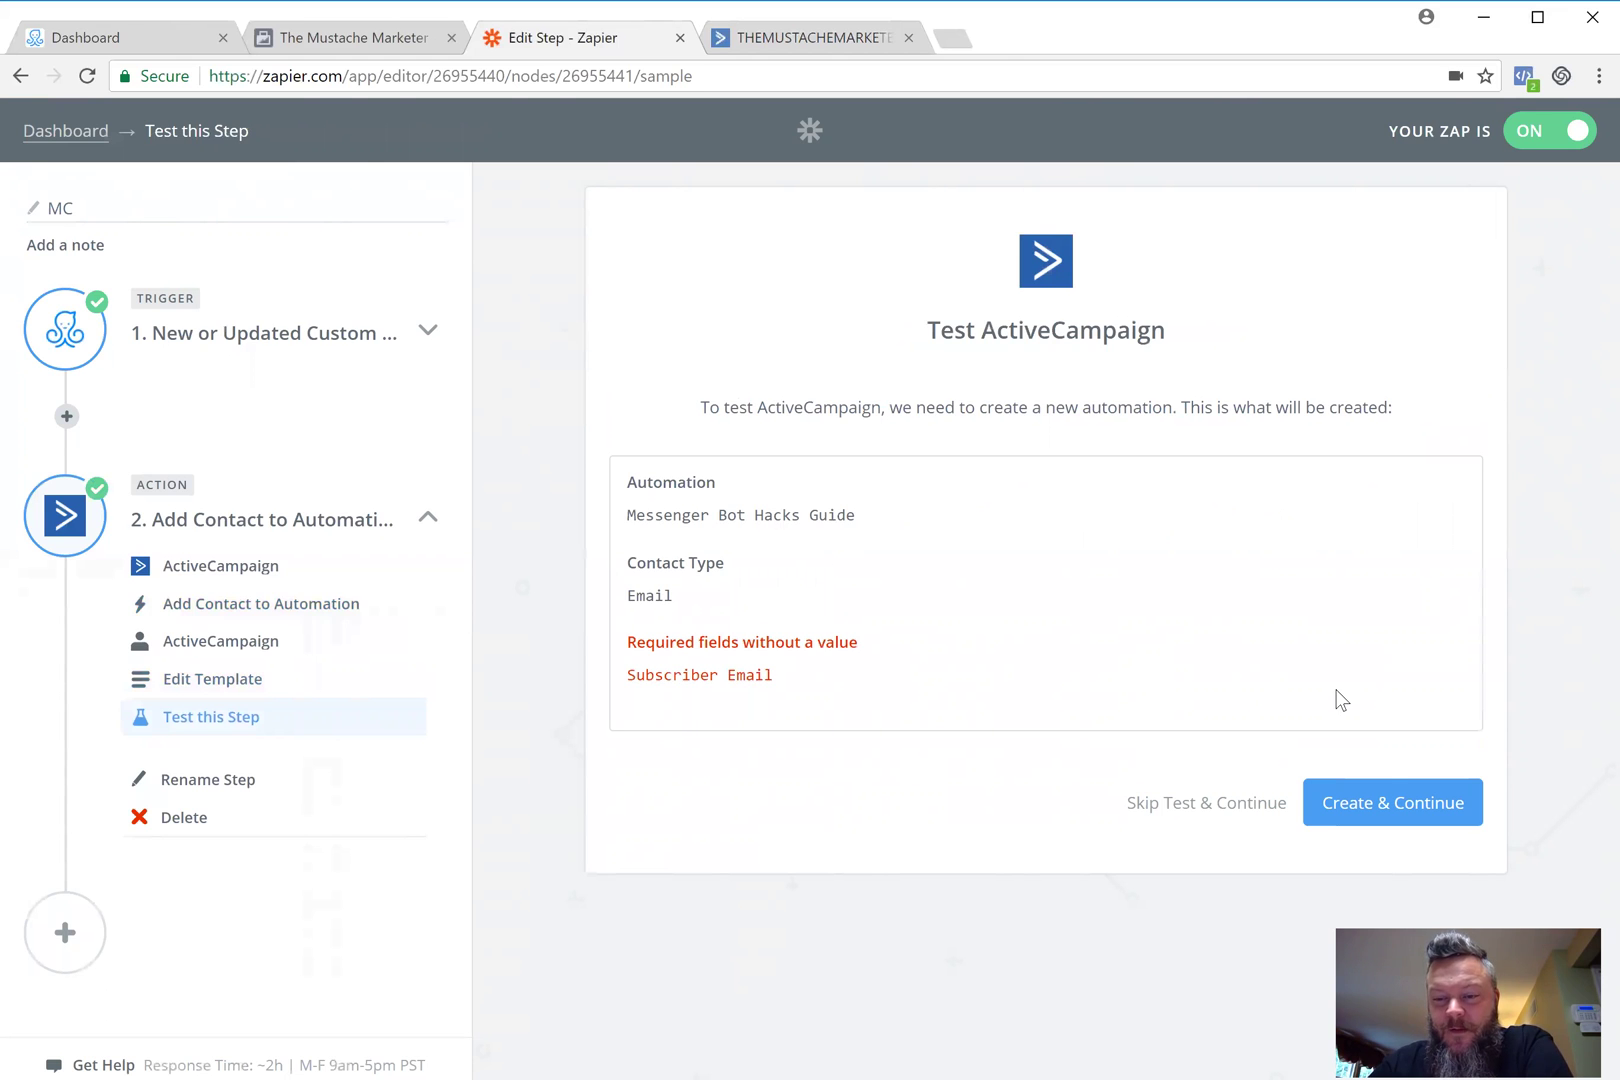
click(1390, 801)
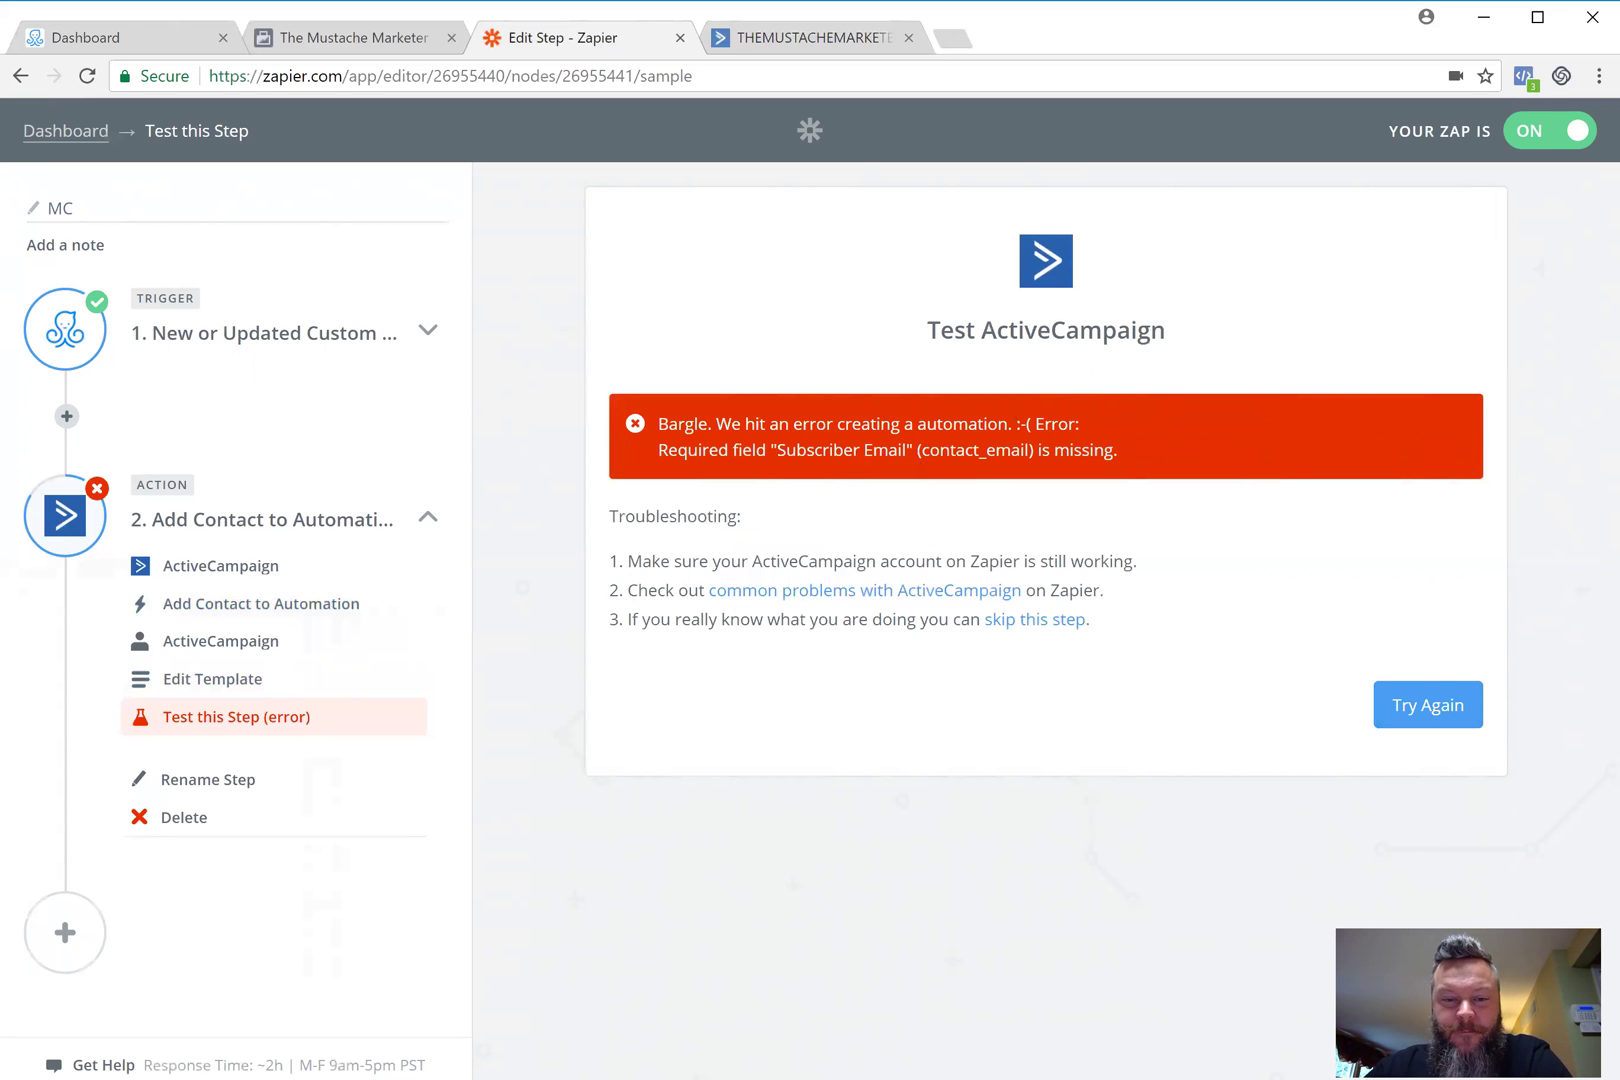
click(1011, 621)
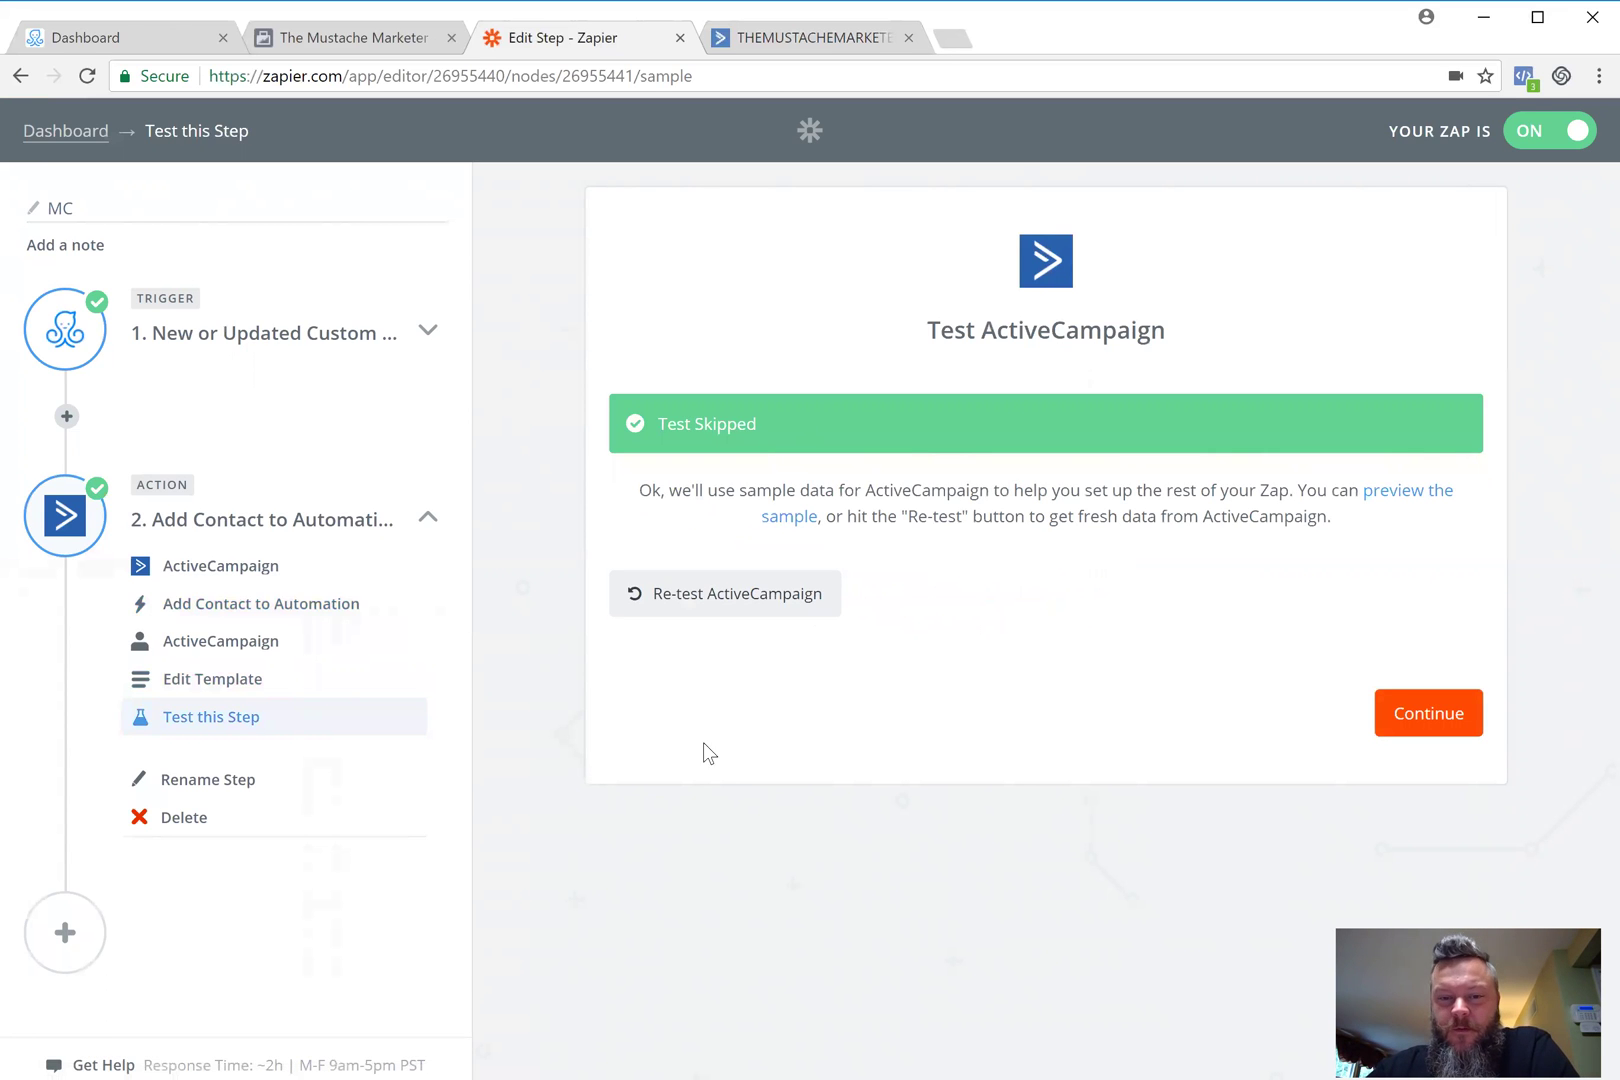
click(1428, 718)
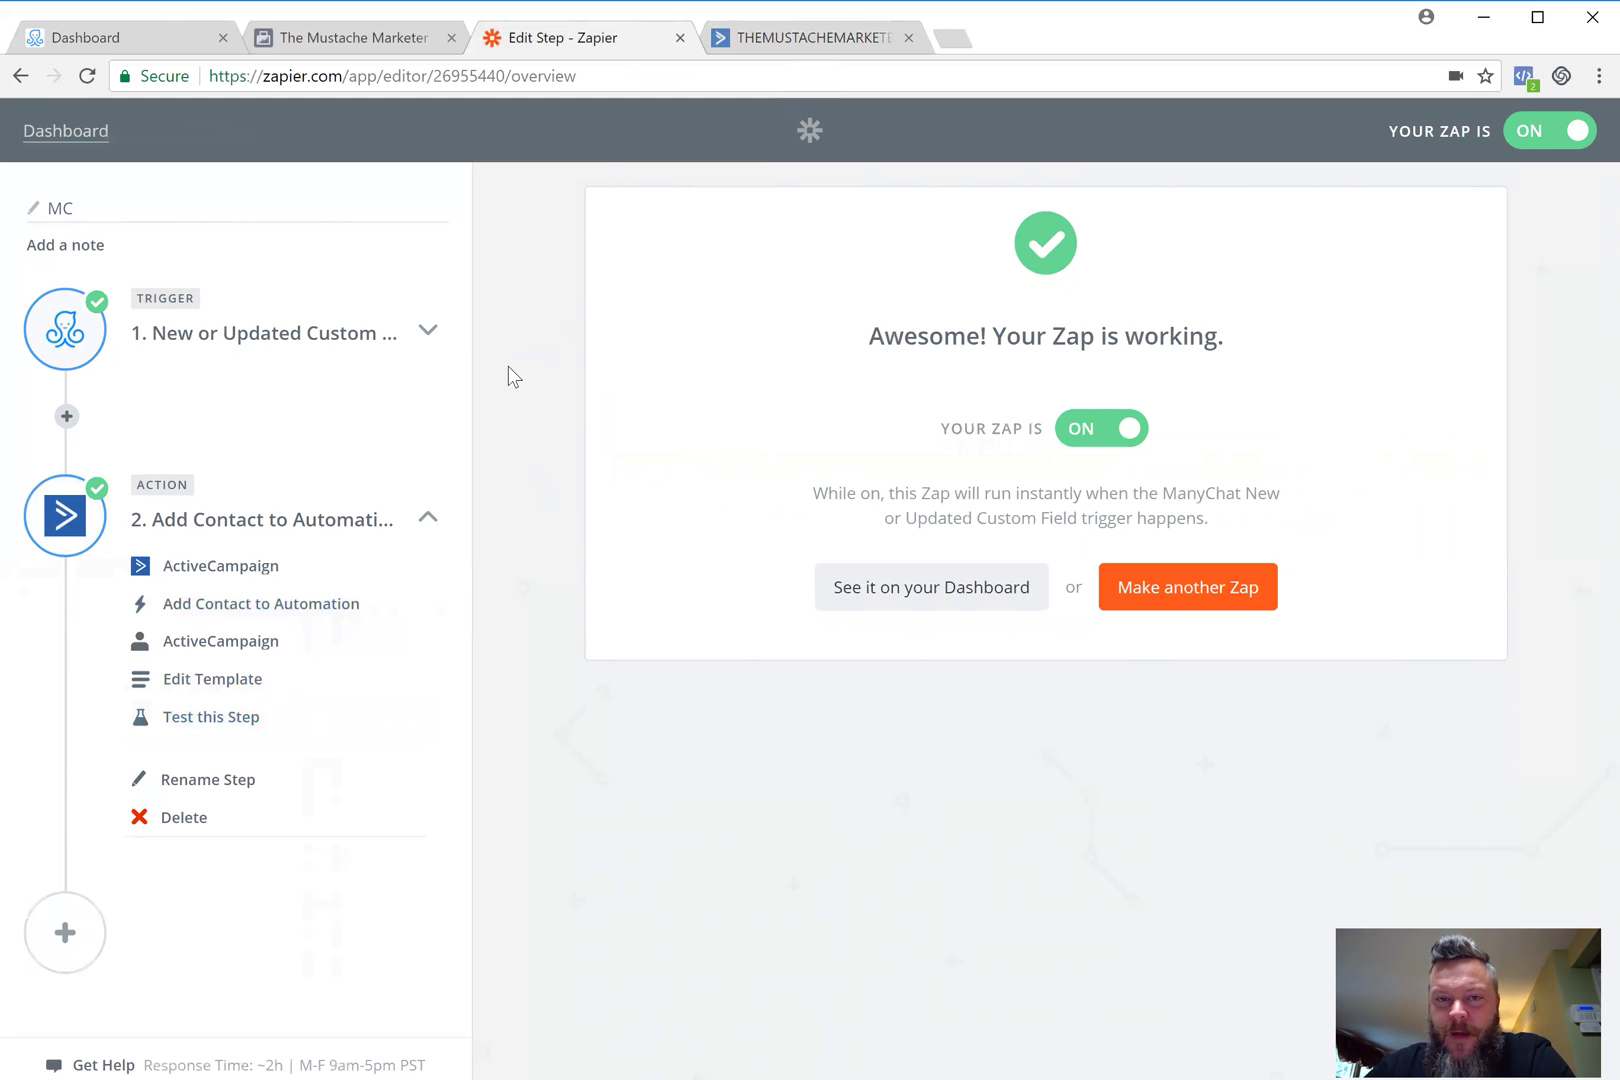
Switch to ActiveCampaign and open the report for the Messenger Bot Guide email in the Messenger Bot Hacks Guide automation.
click(787, 45)
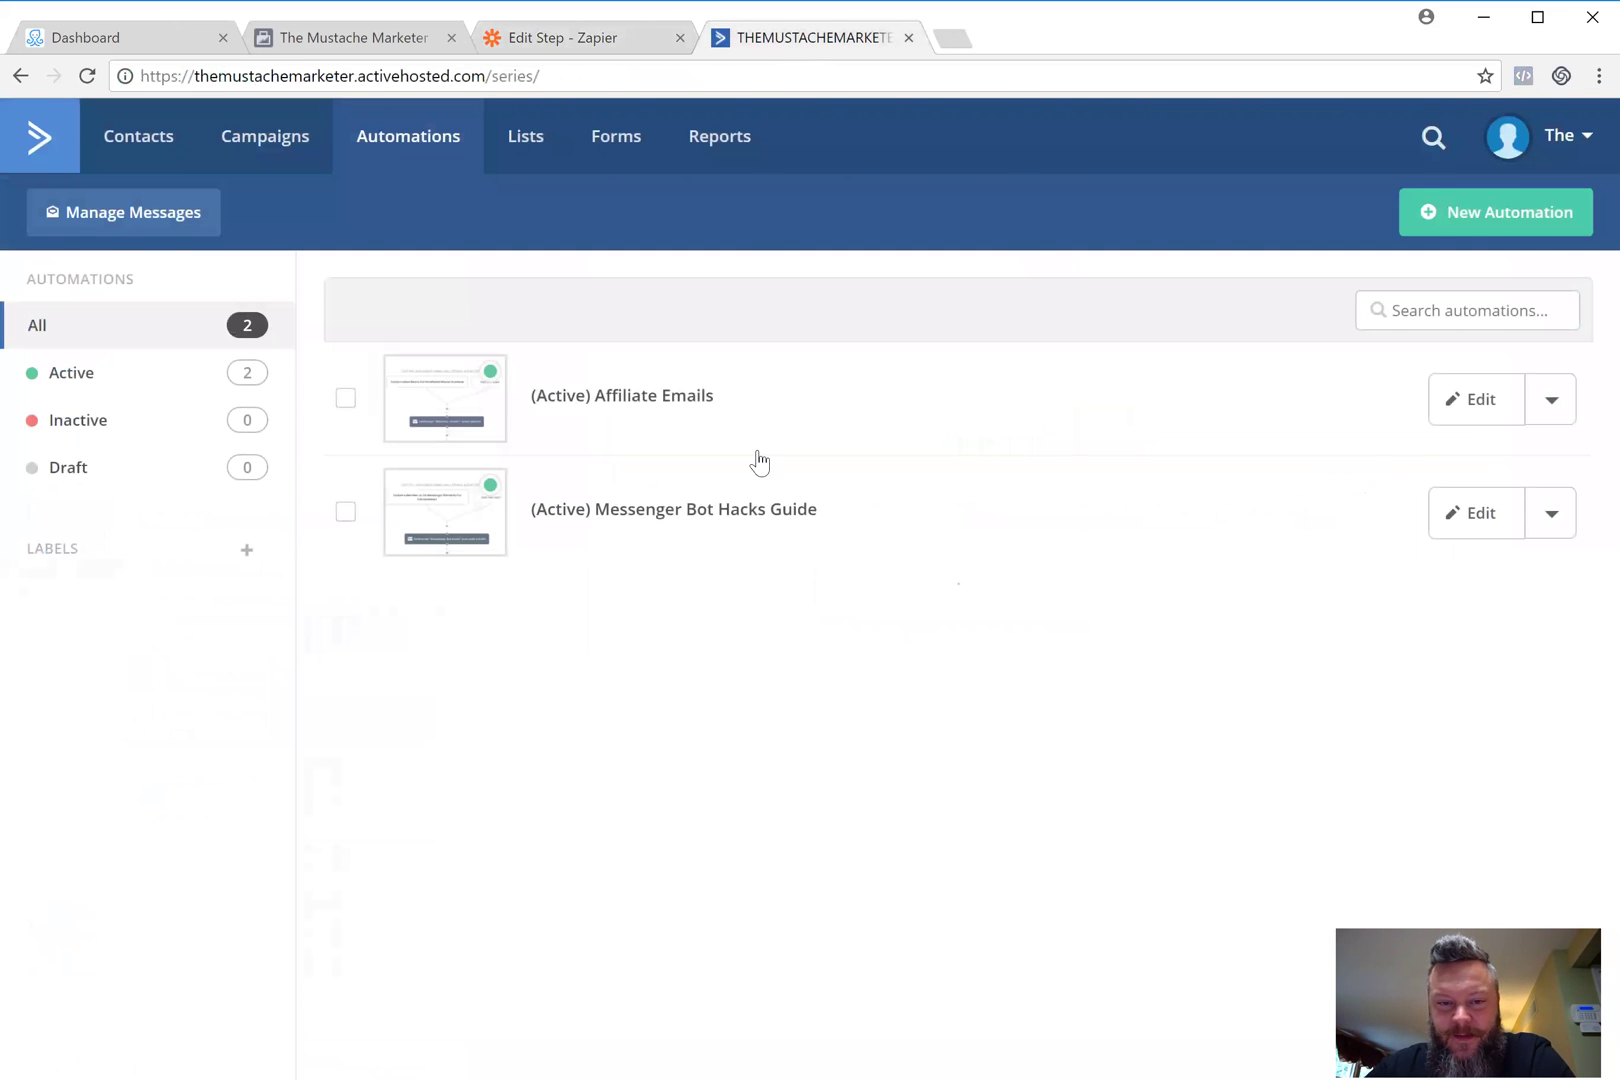
click(687, 518)
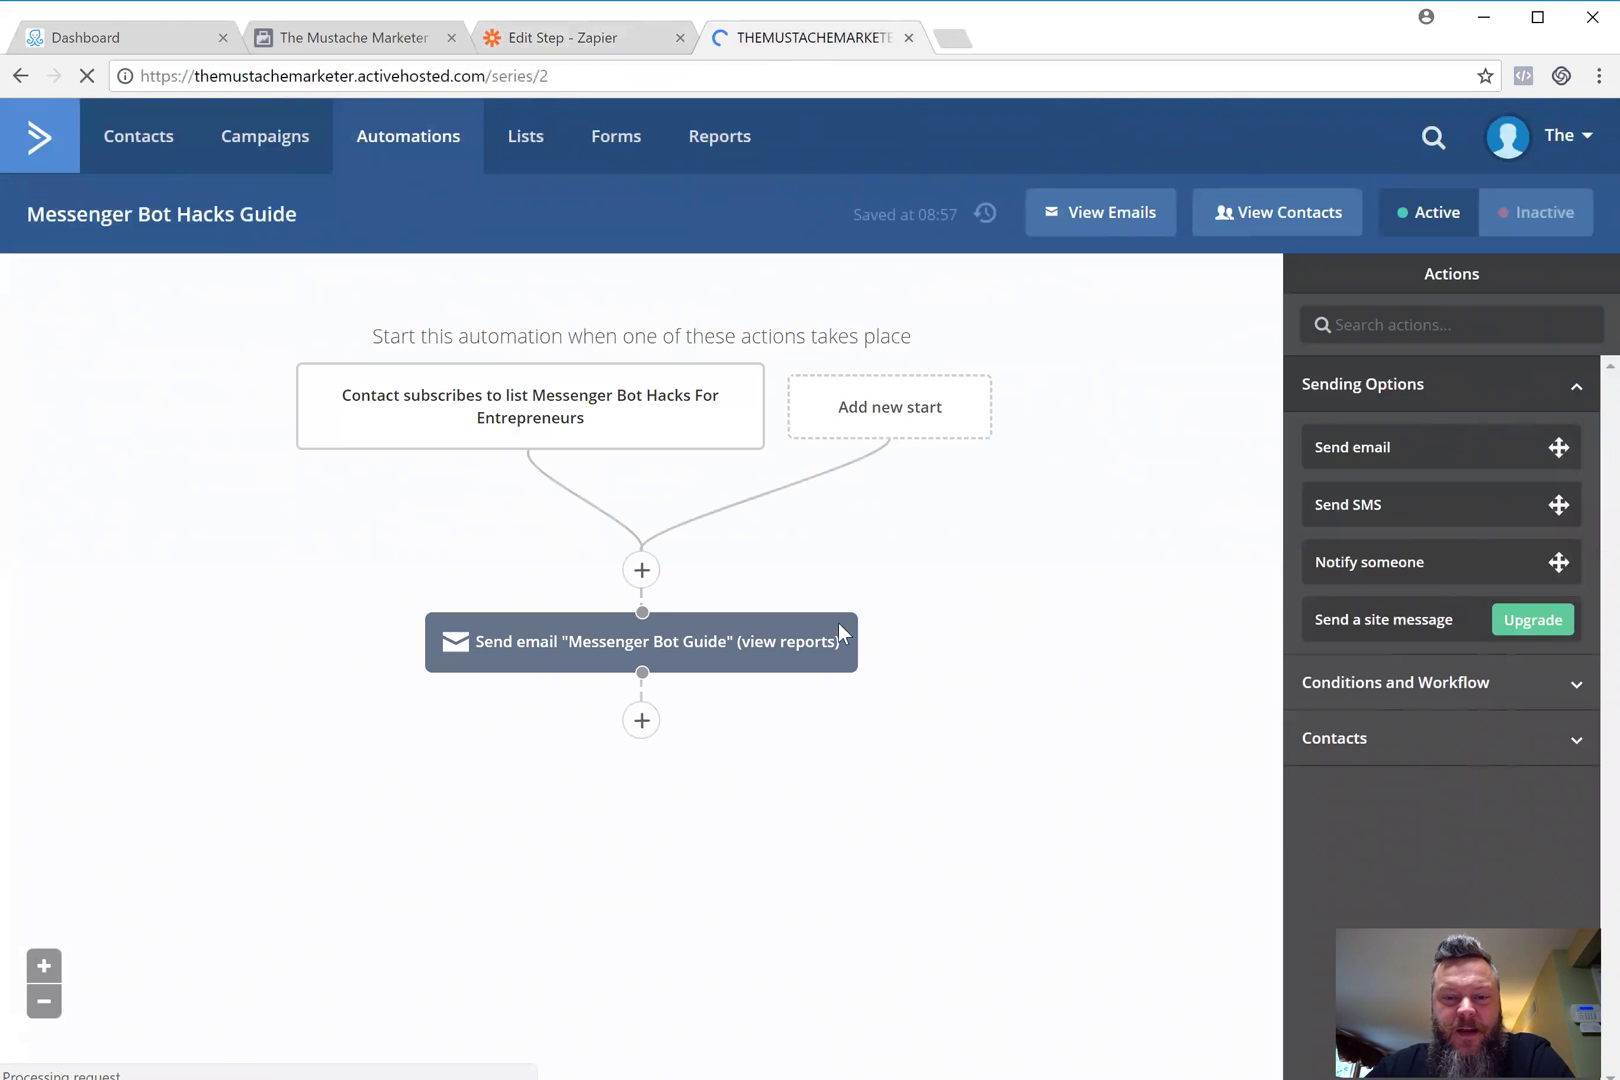
mouse_move(787, 648)
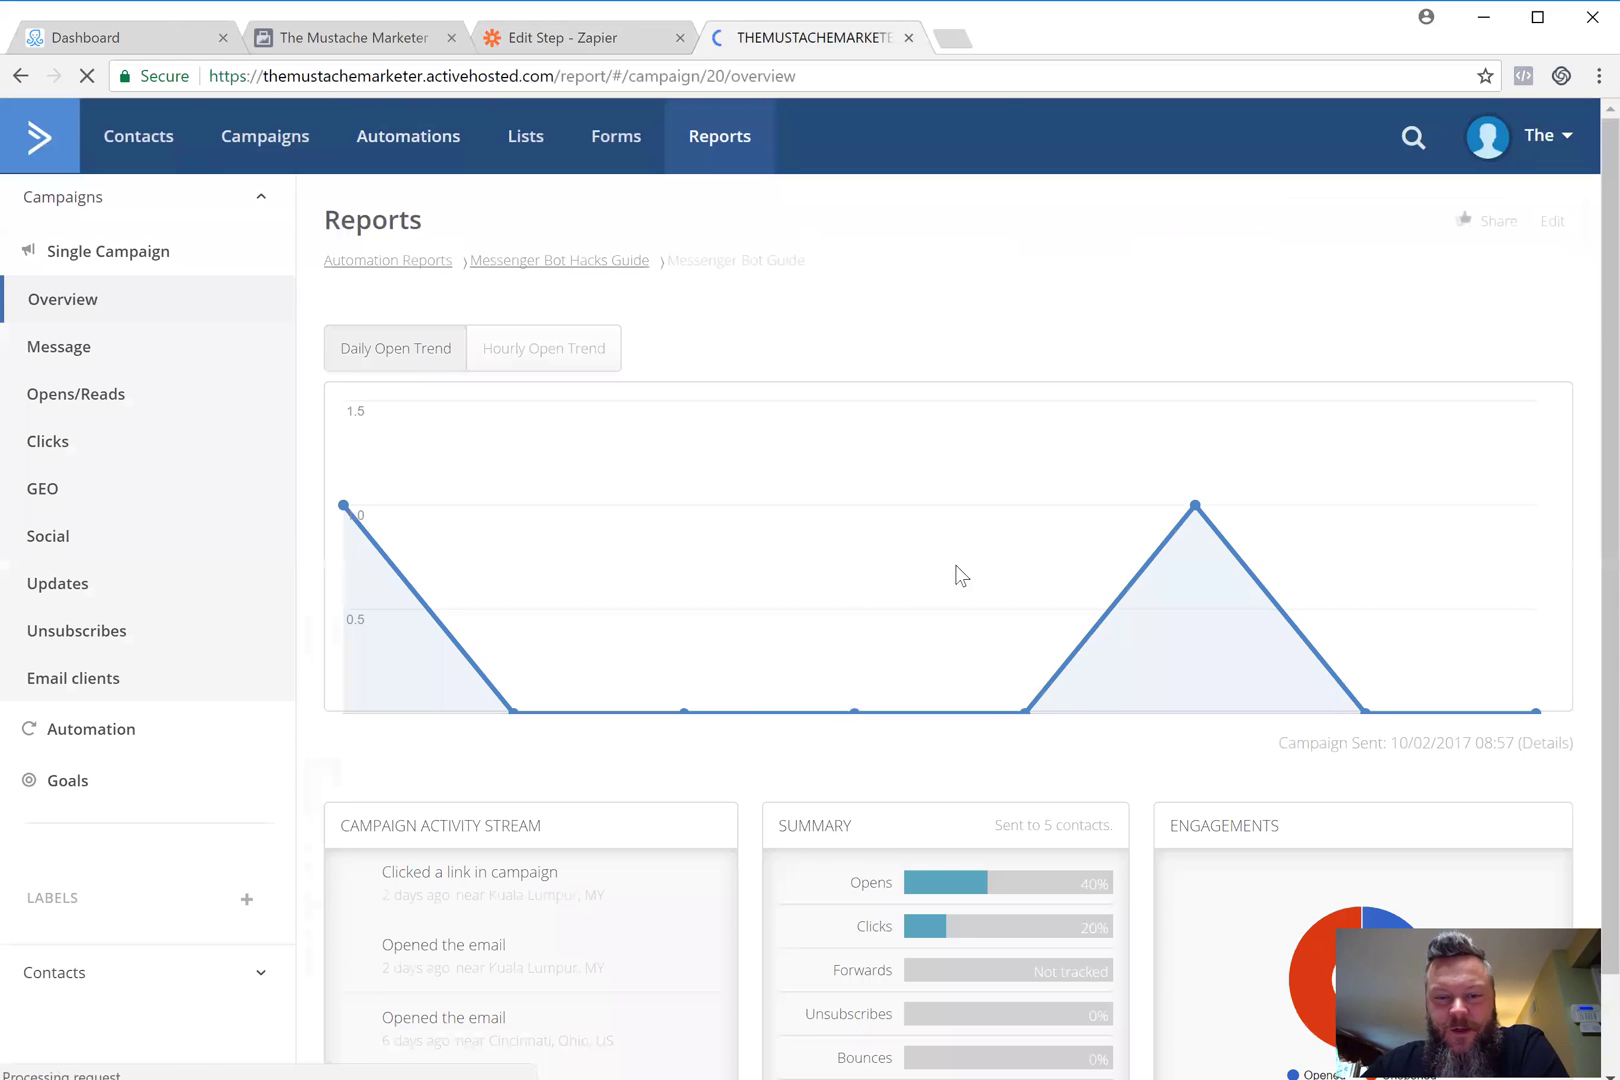
Examine the email report's engagement chart, its summary of opens, clicks and unsubscribes, and the daily open trend.
scroll(1212, 819, down, 1)
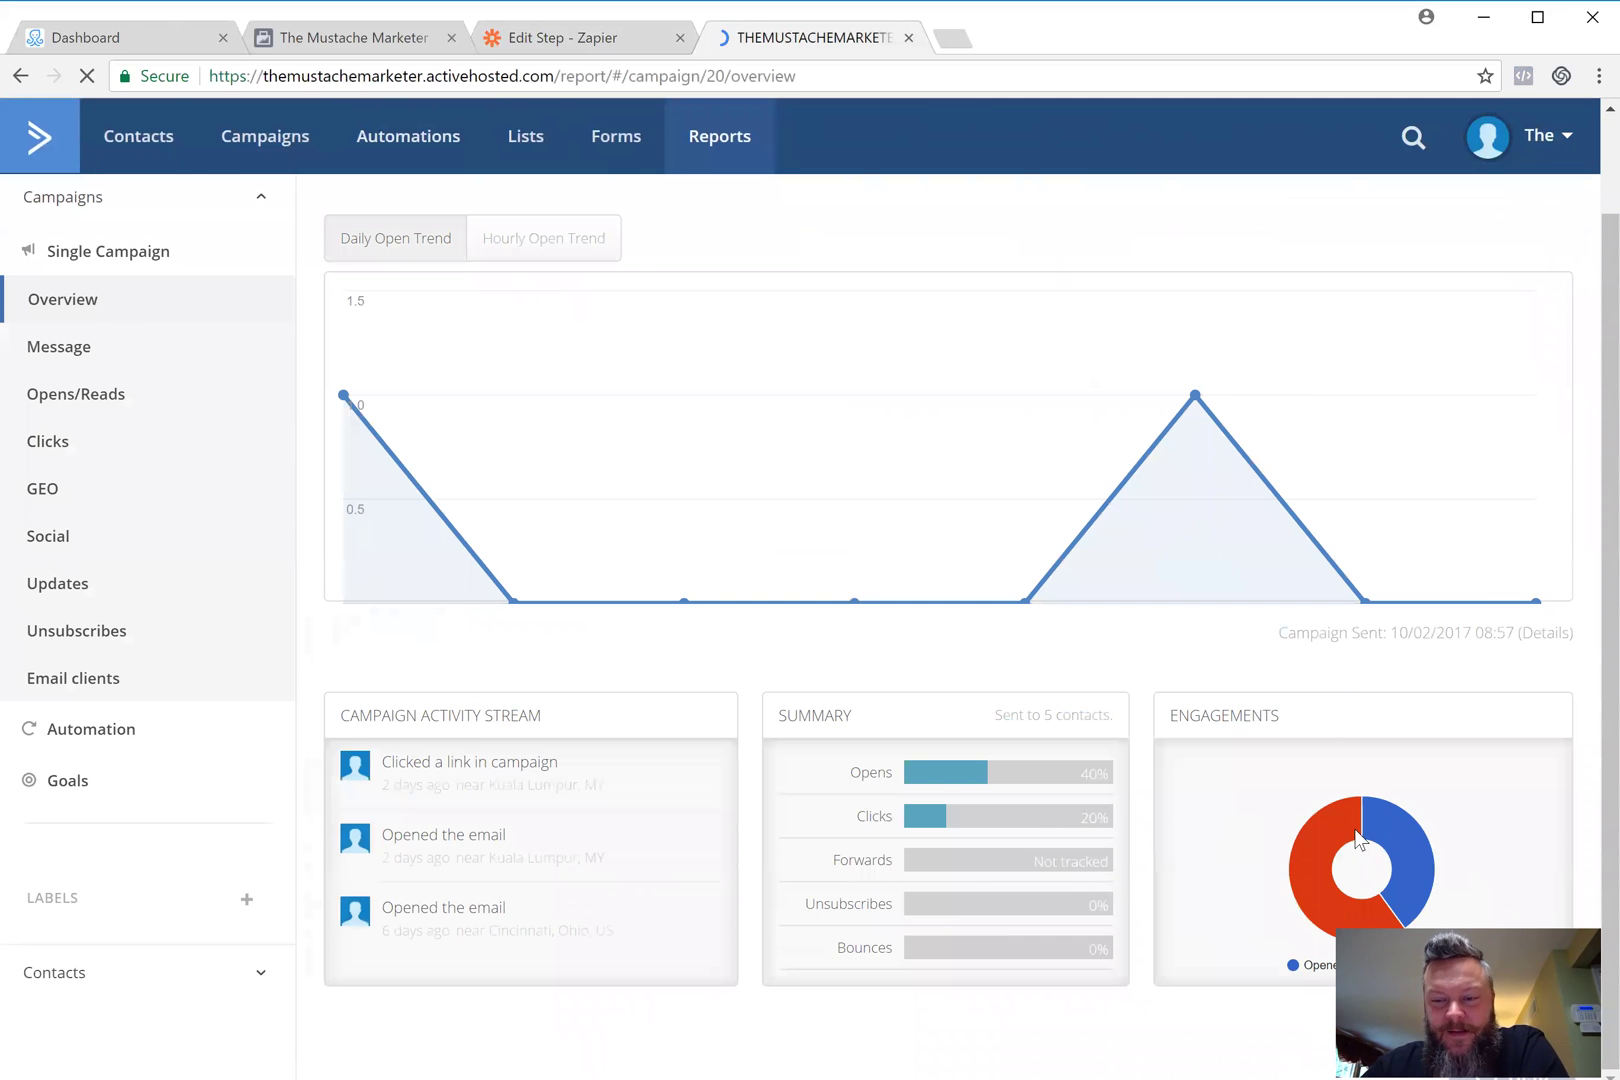
mouse_move(1335, 833)
mouse_move(1398, 825)
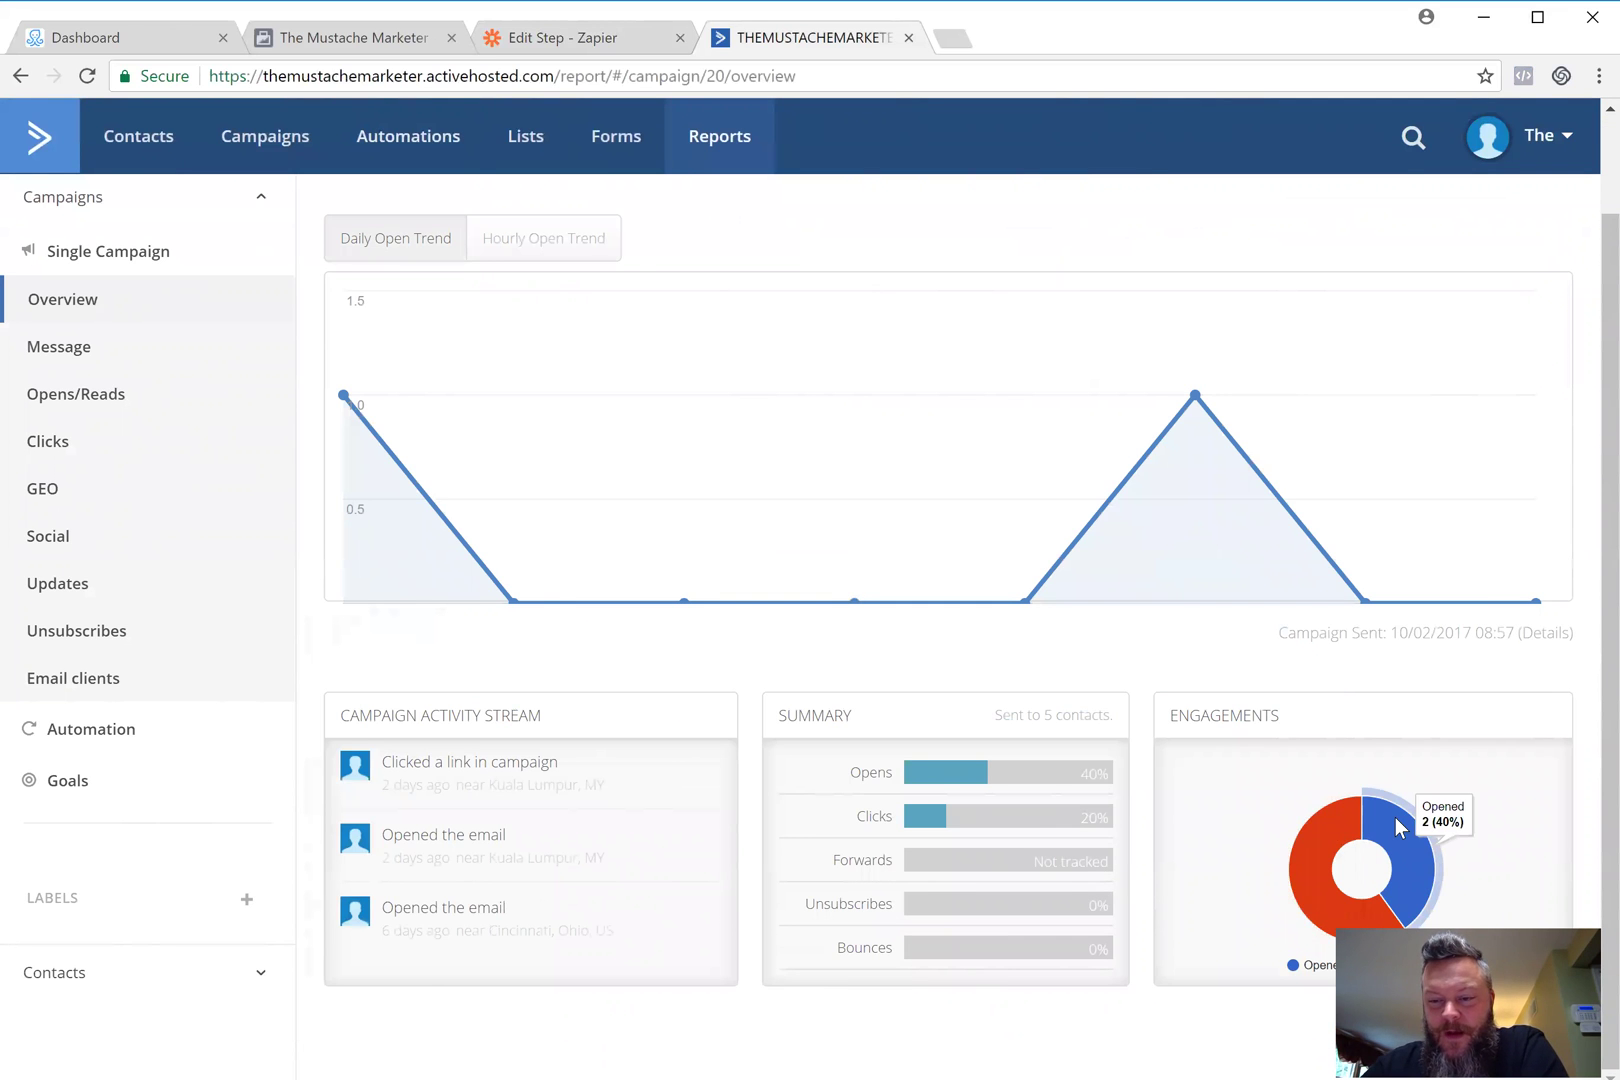
mouse_move(944, 846)
mouse_move(951, 908)
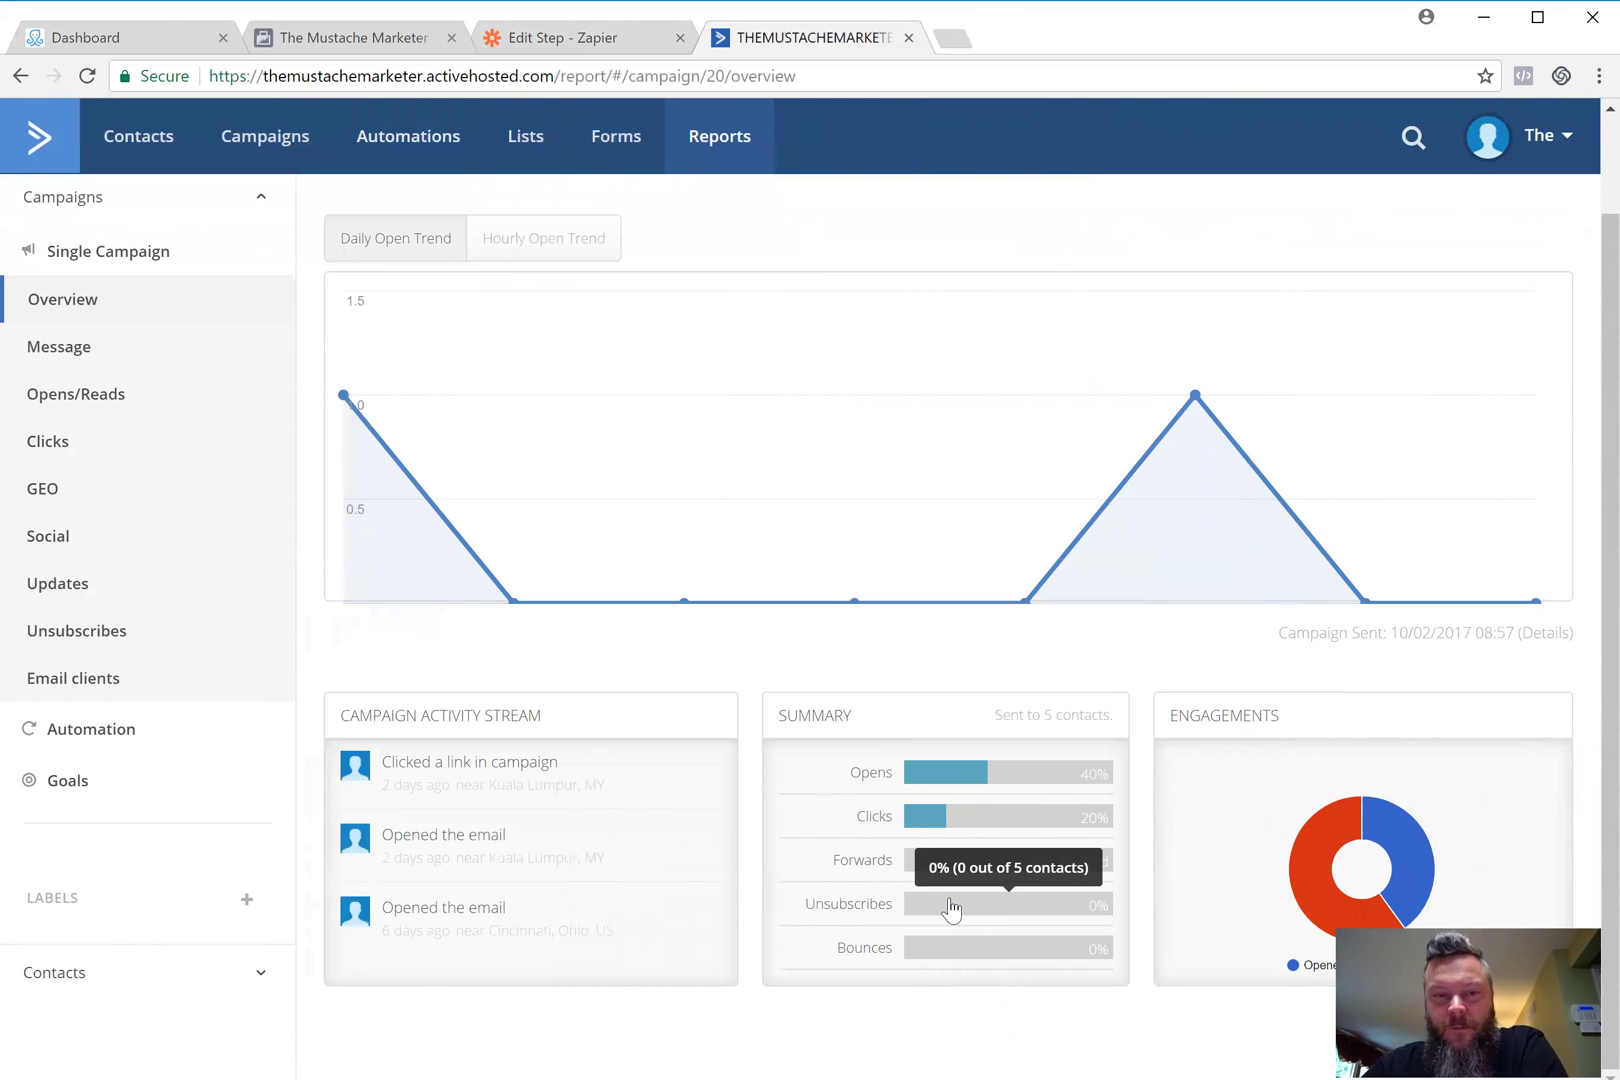
mouse_move(638, 470)
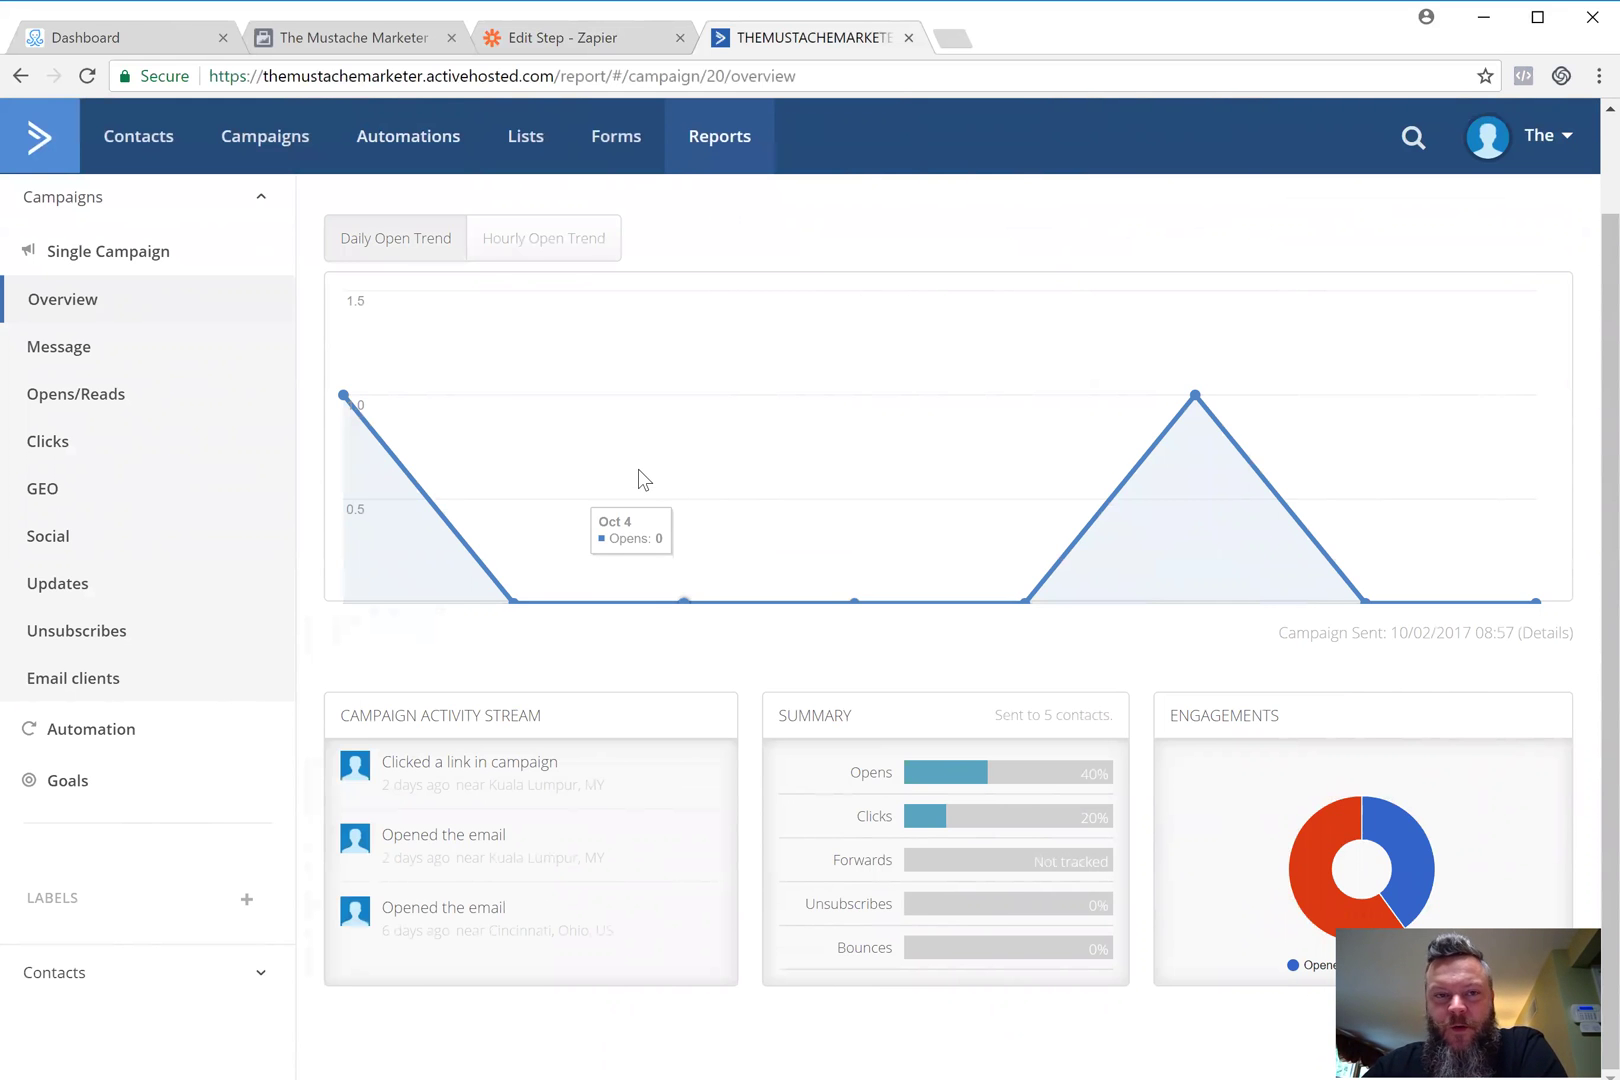
Switch to ManyChat, open the Welcome Message automation, and review its free guide offer and email address request.
click(77, 43)
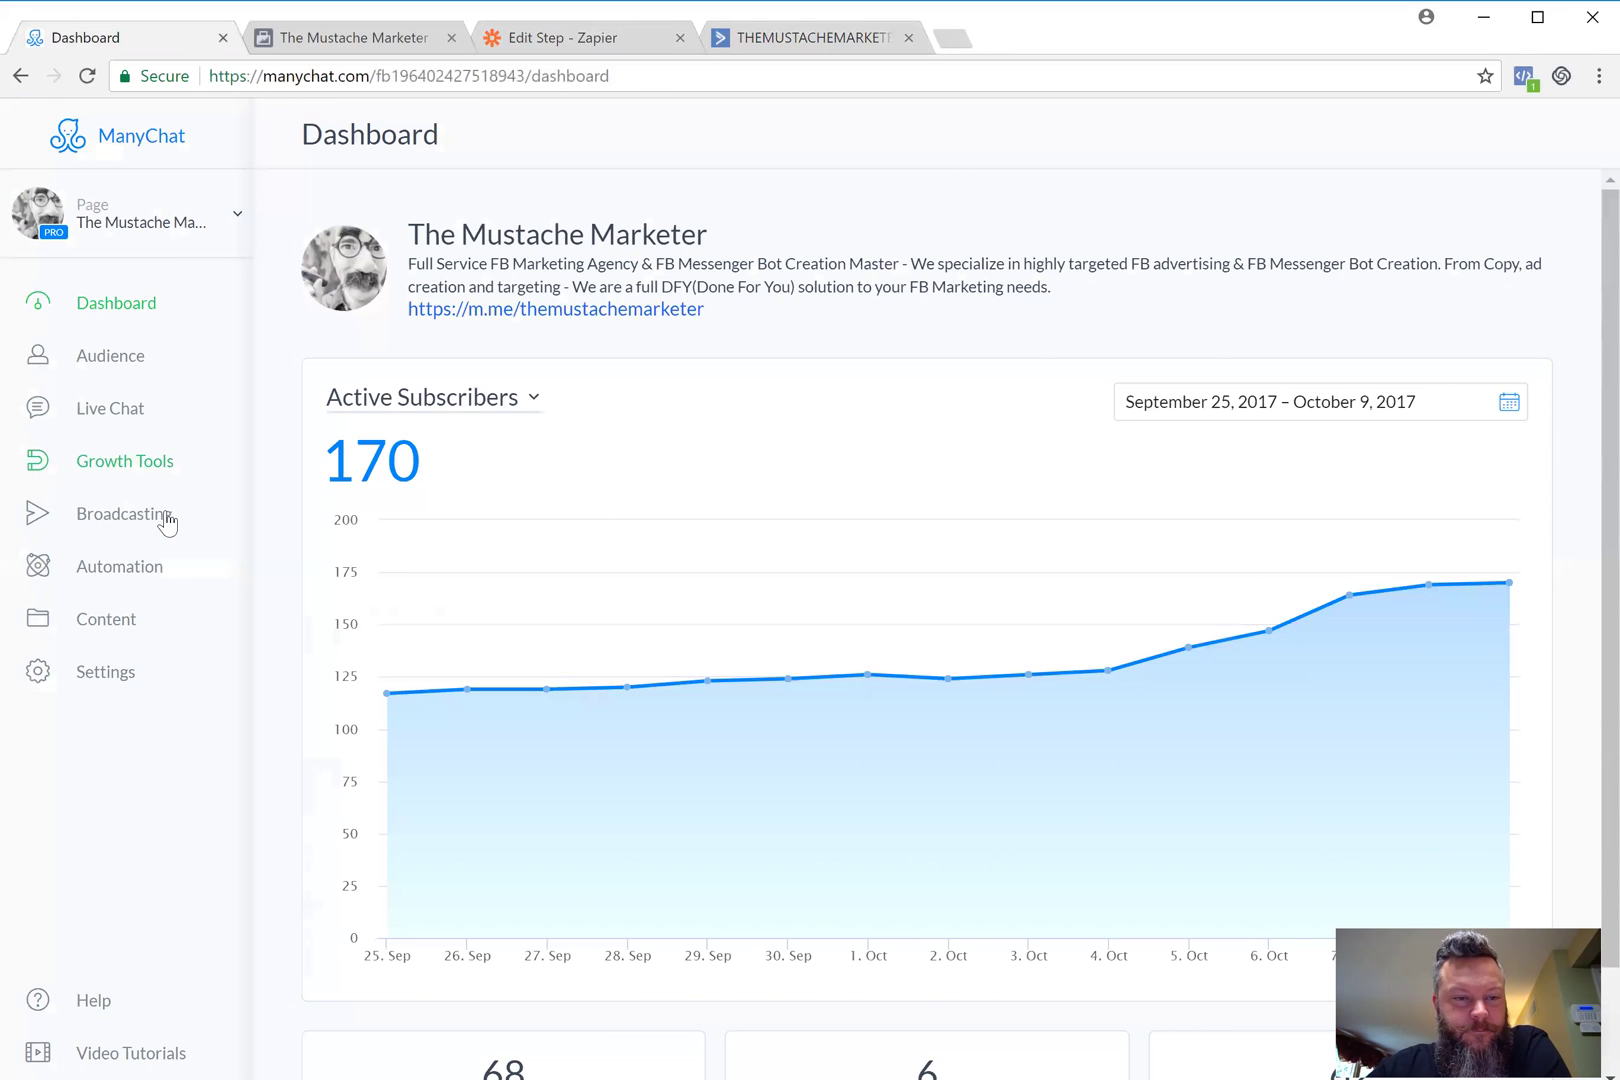
click(155, 572)
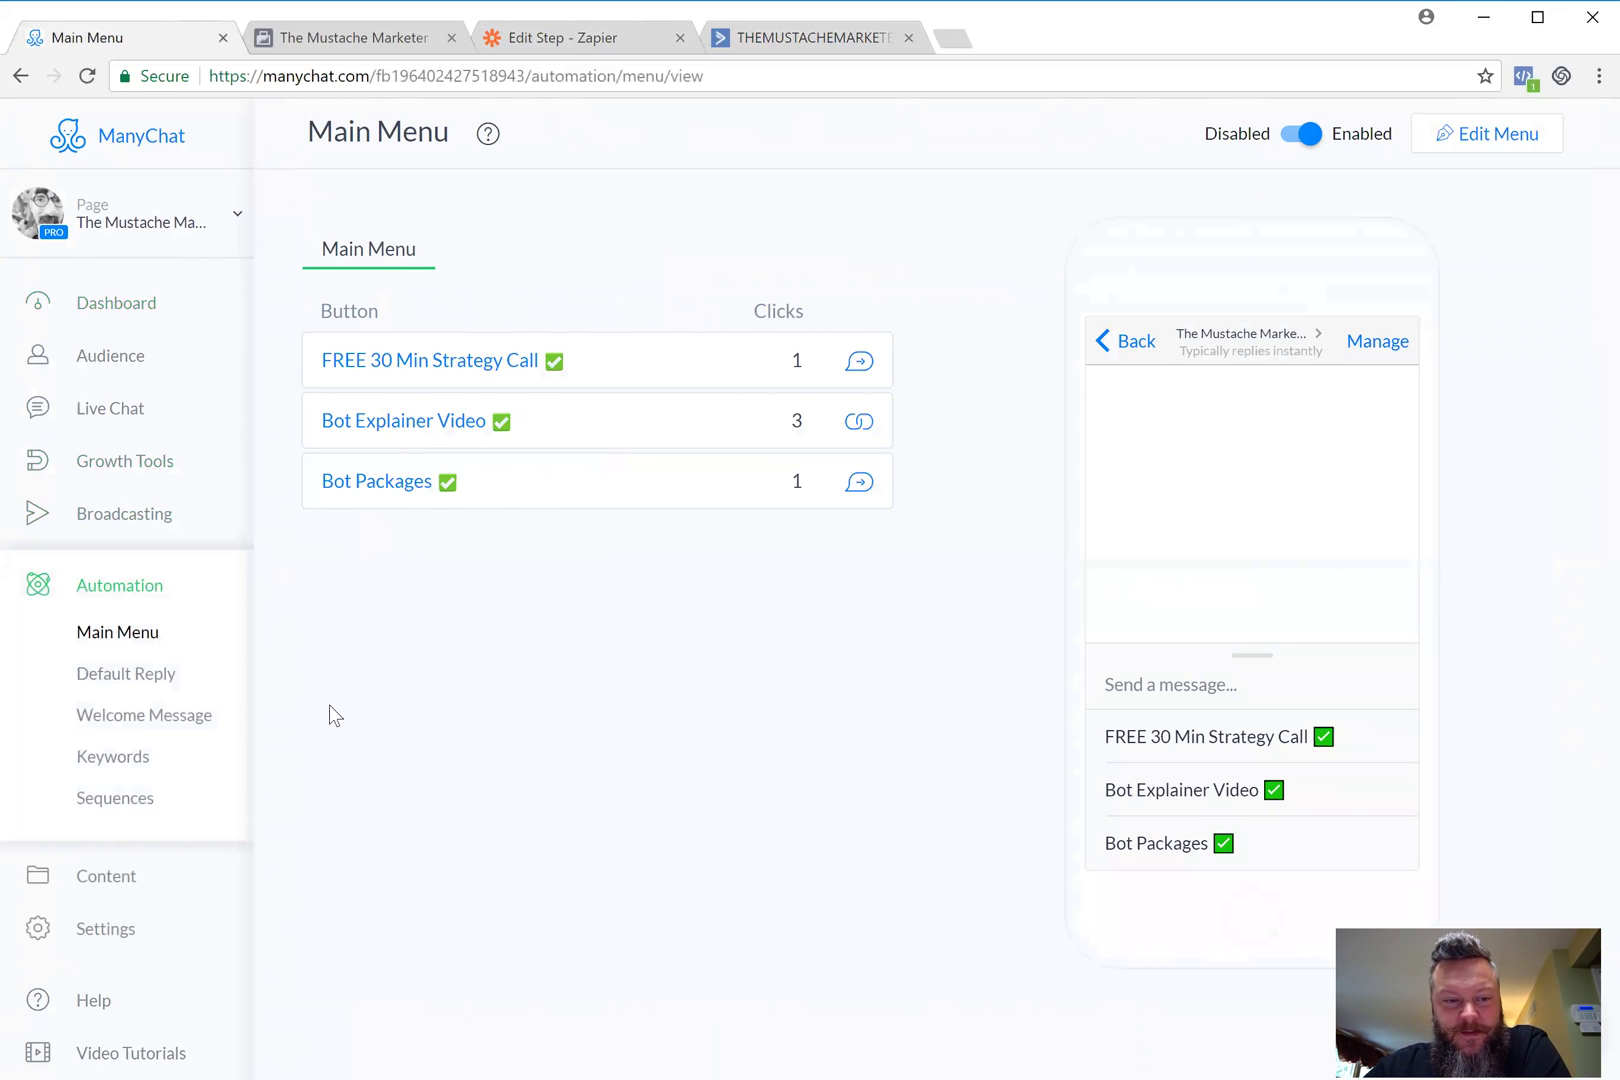
click(170, 718)
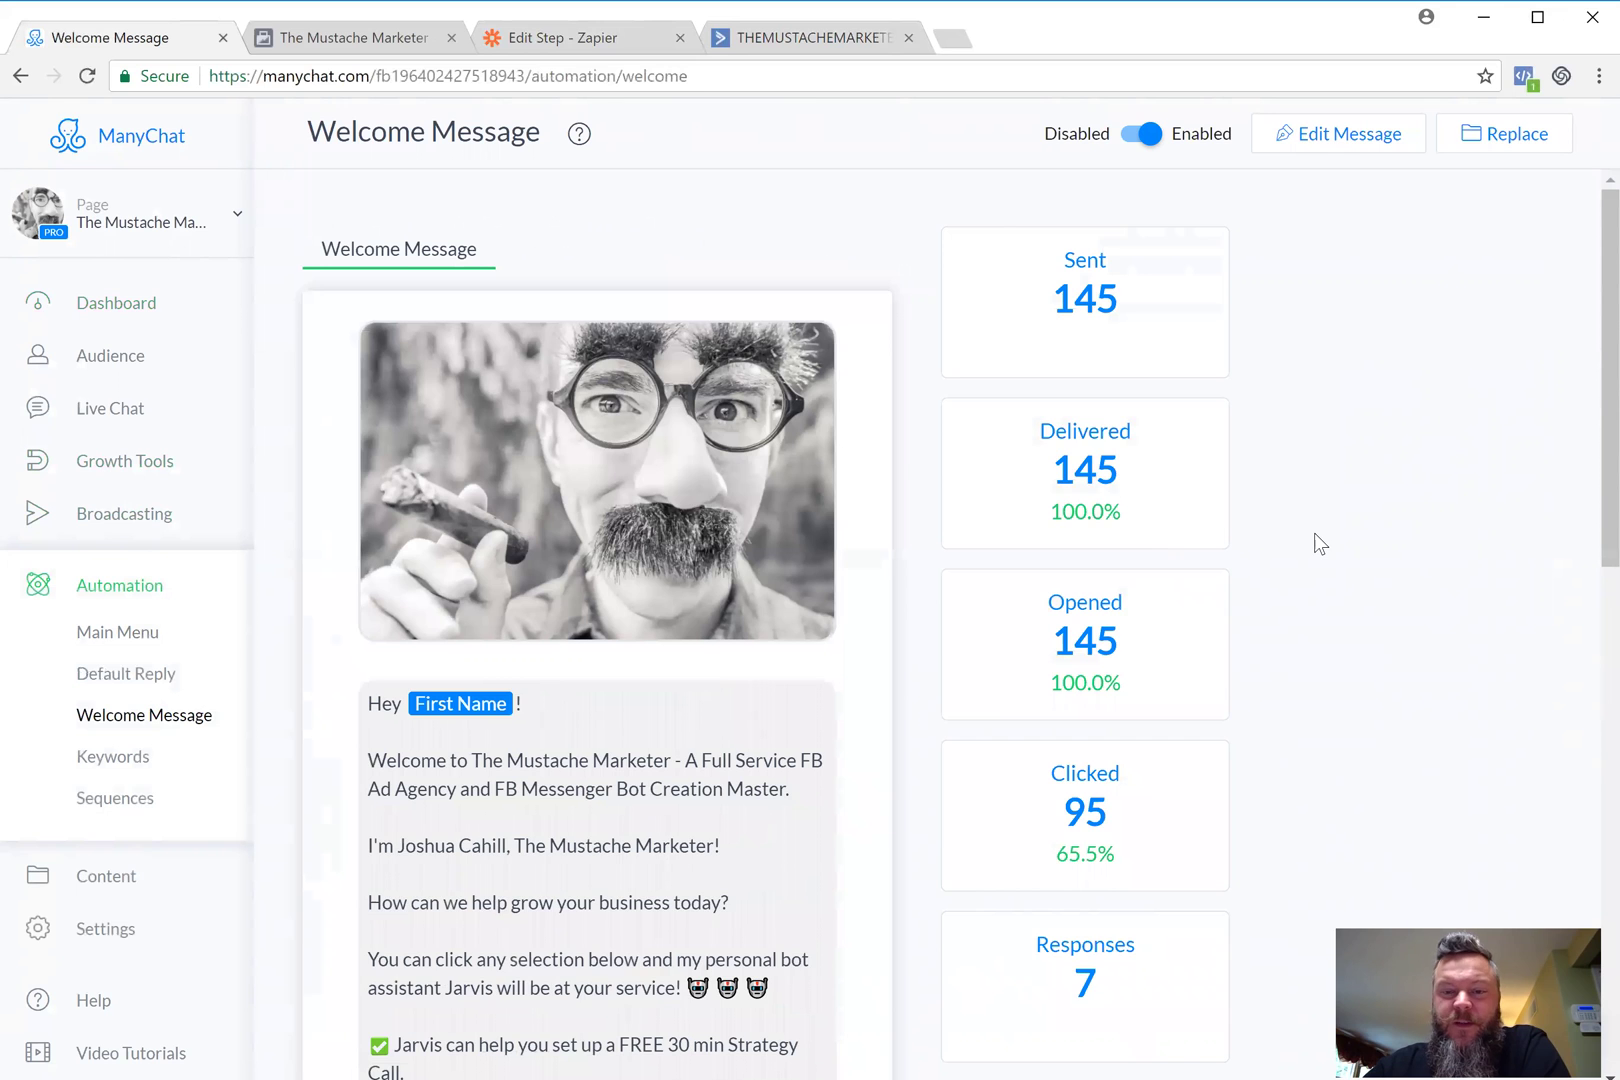
scroll(1318, 543, down, 8)
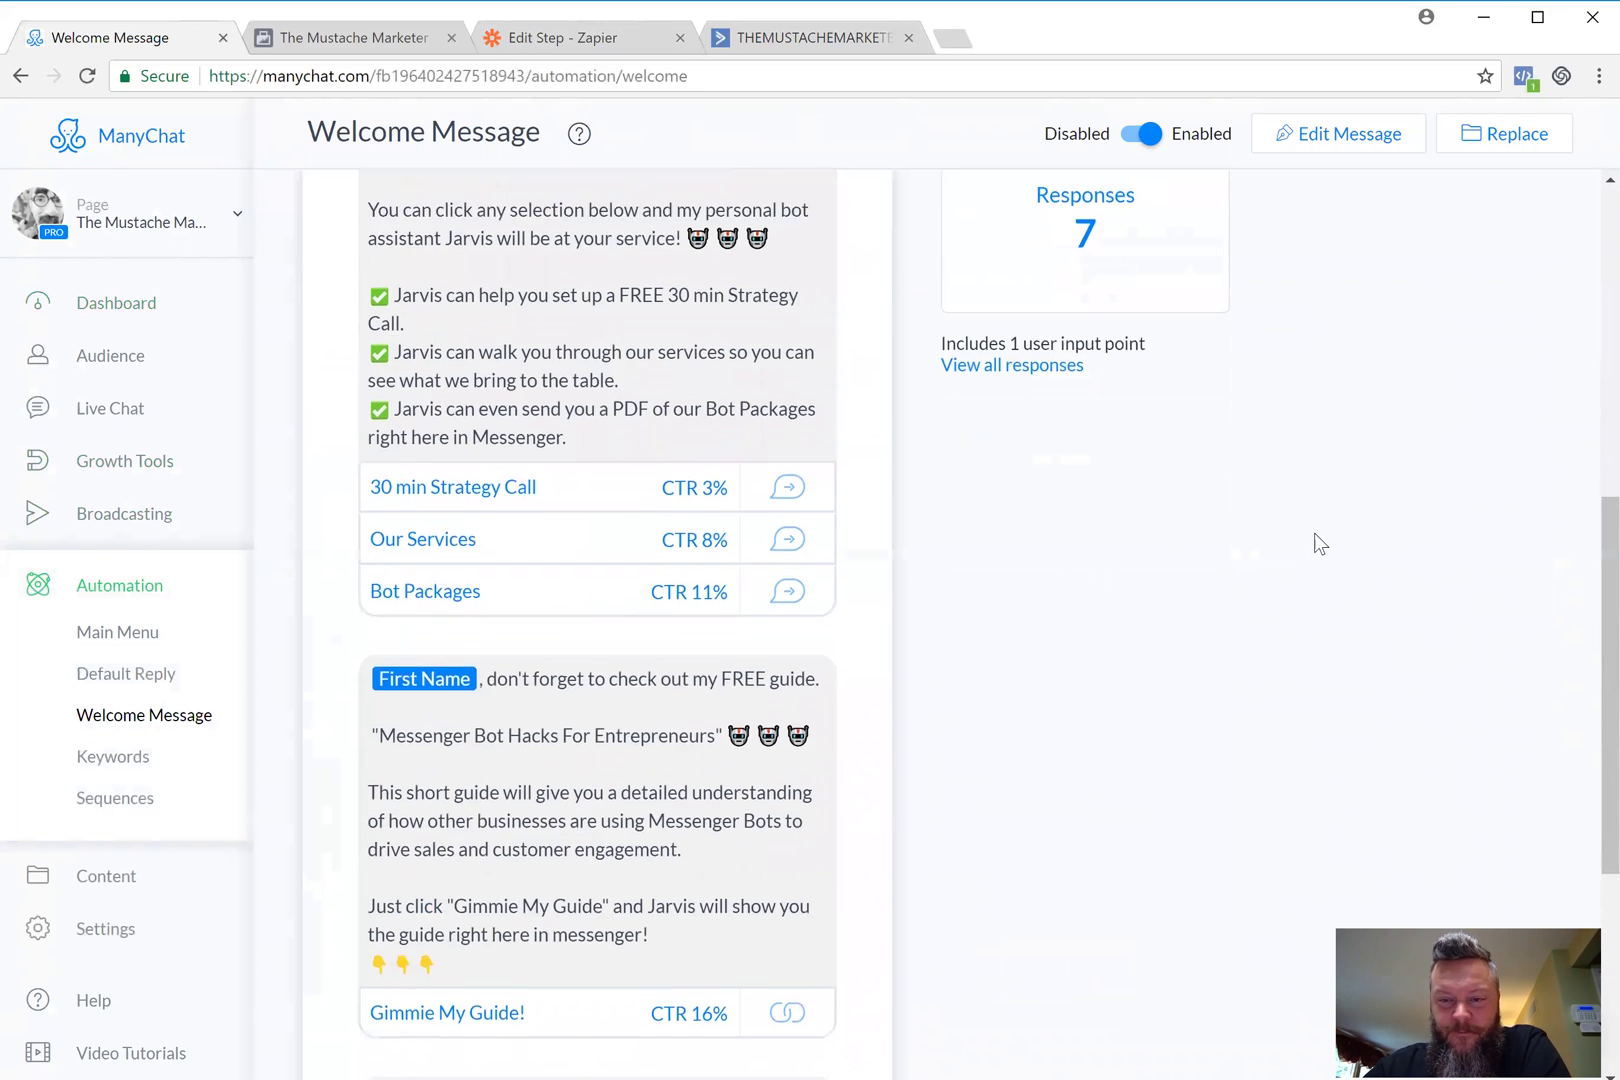
scroll(1250, 530, down, 5)
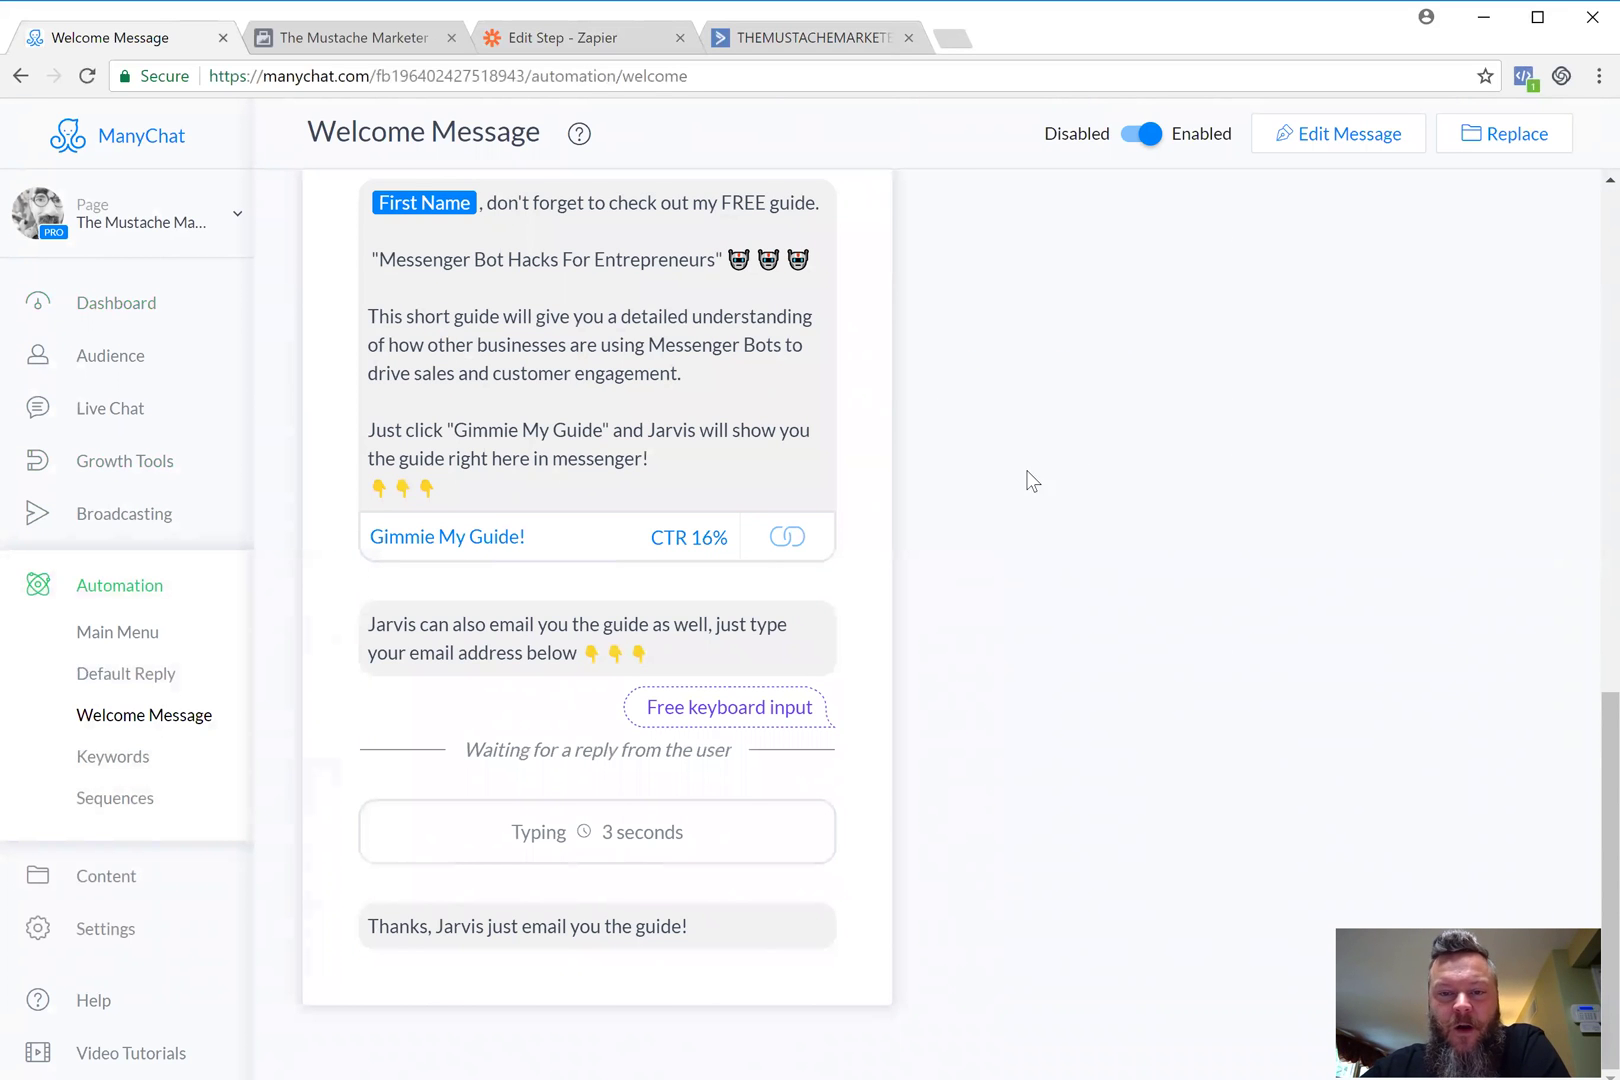
scroll(1038, 419, up, 2)
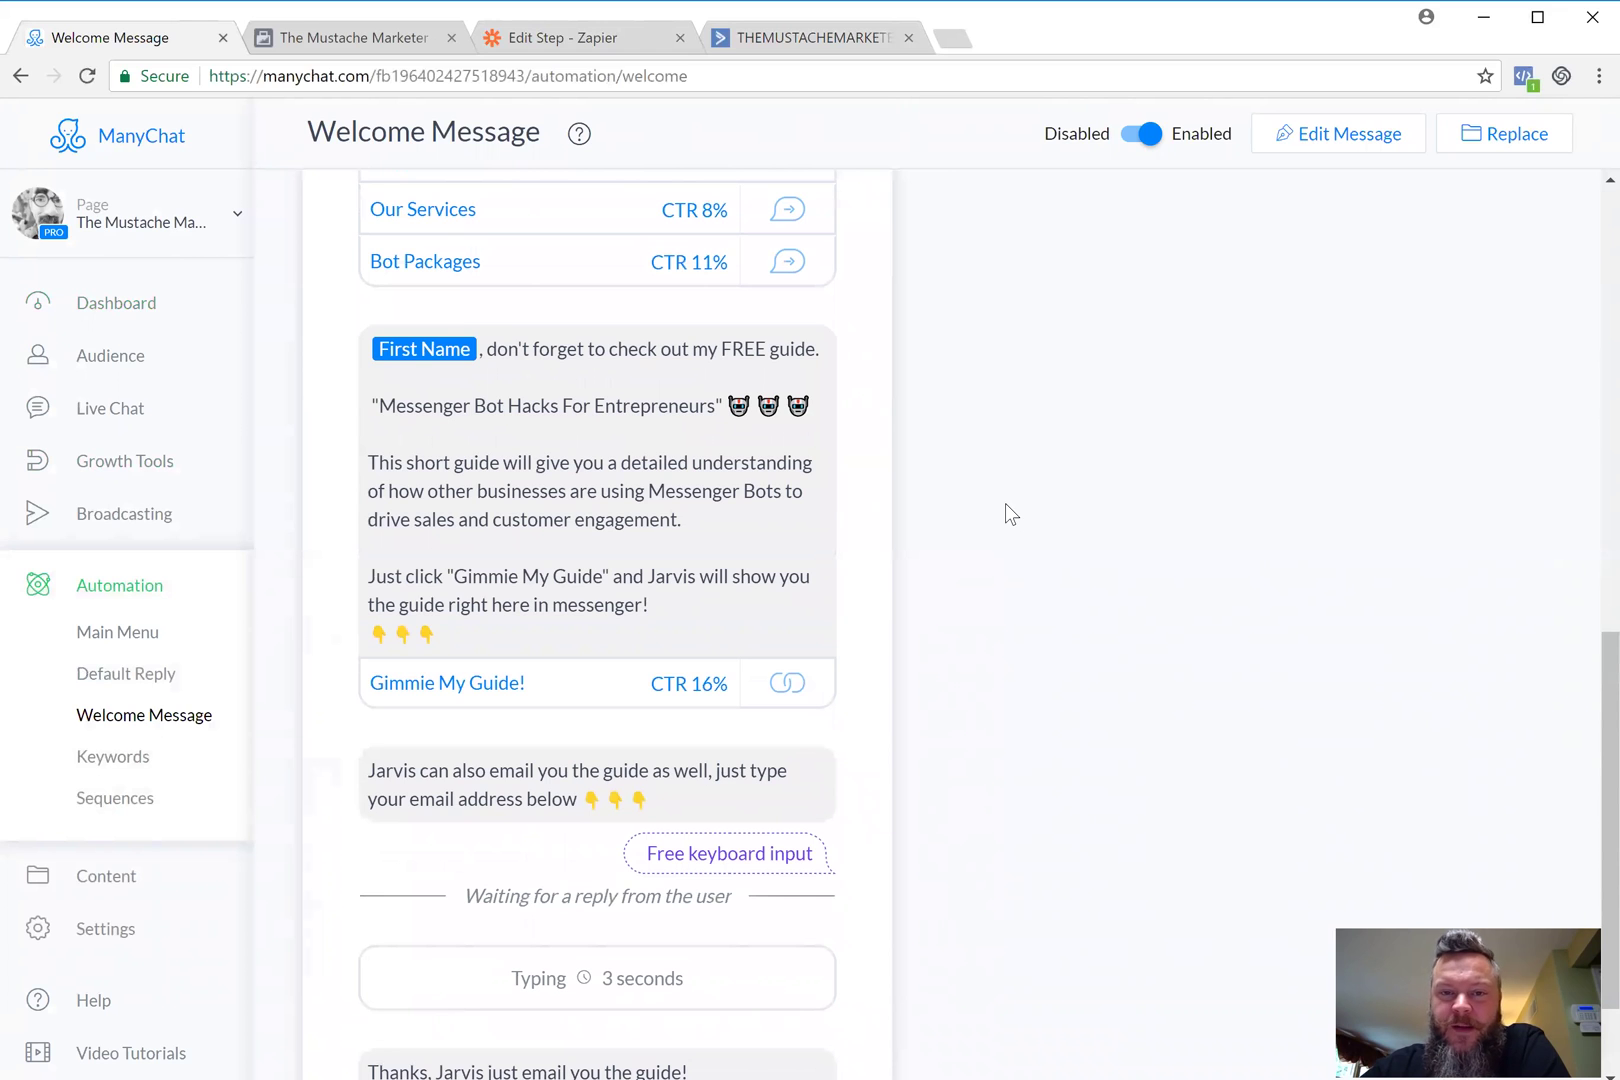